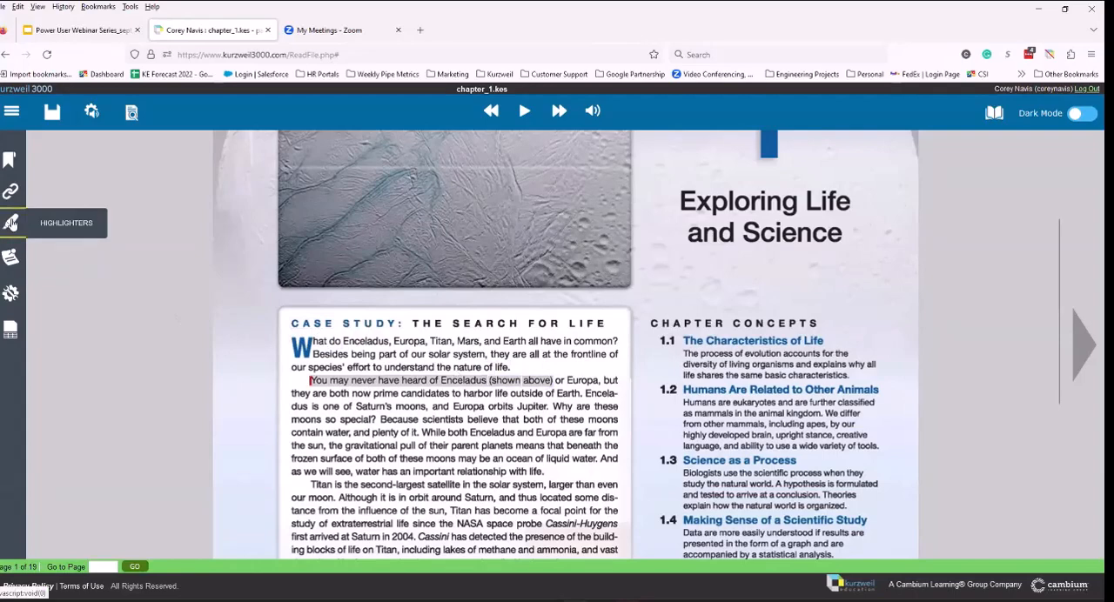
# Step: Highlight "they are both now prime candidates to harbor life outside of Earth." in the case study with the yellow highlighter
pyautogui.click(9, 224)
pyautogui.click(103, 299)
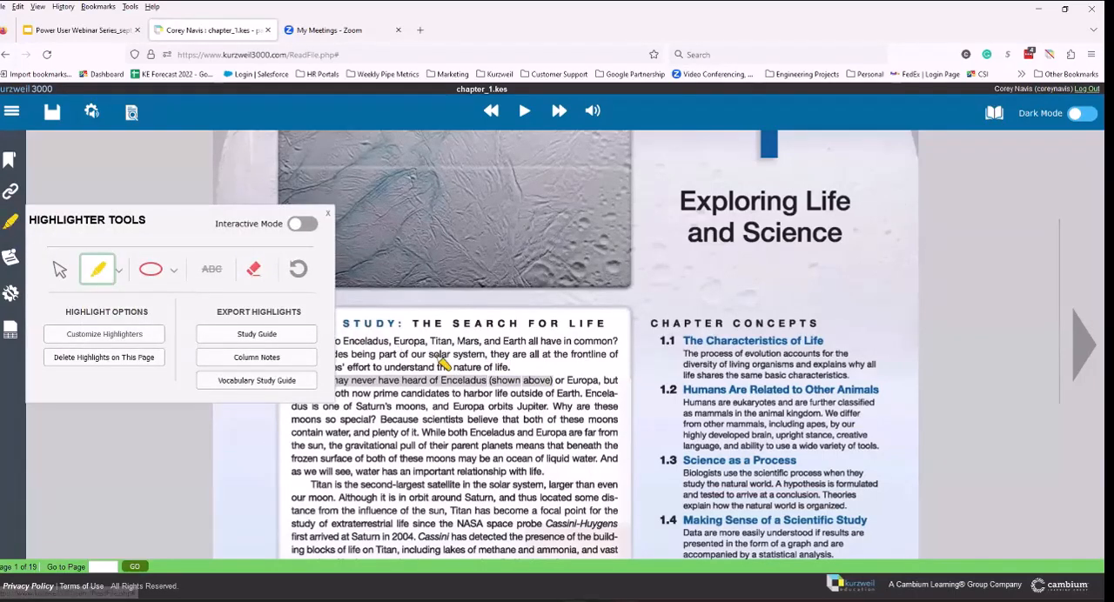
pyautogui.moveTo(315, 381); pyautogui.dragTo(552, 383)
pyautogui.moveTo(295, 394); pyautogui.dragTo(581, 393)
# Step: Try to highlight "so special? Because scientists believe" in the case study with the green highlighter
pyautogui.click(10, 225)
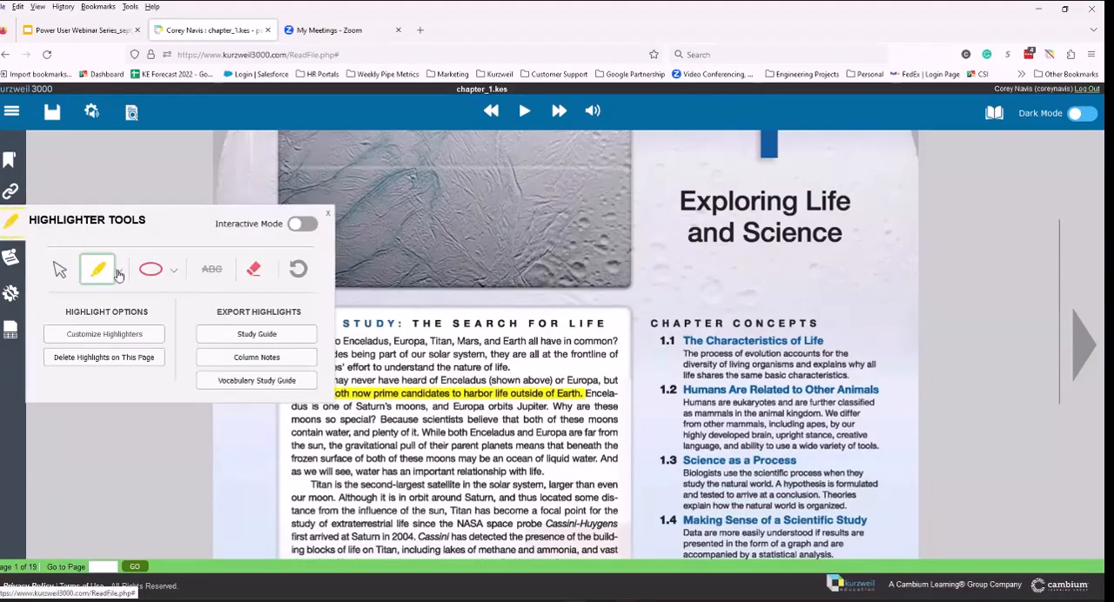
pyautogui.click(123, 275)
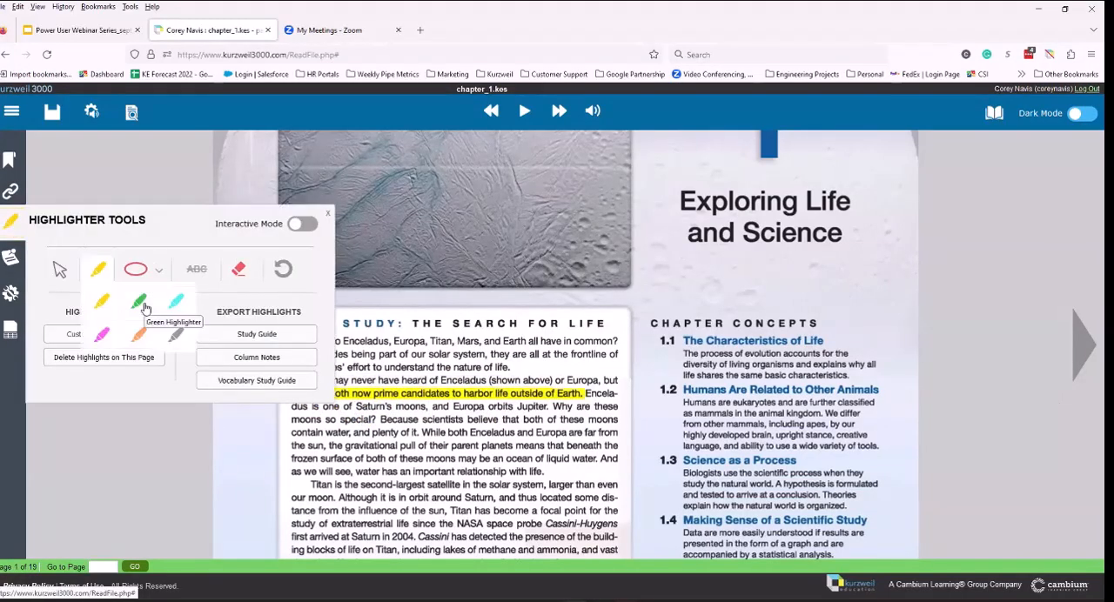
pyautogui.click(145, 306)
pyautogui.moveTo(333, 424); pyautogui.dragTo(498, 421)
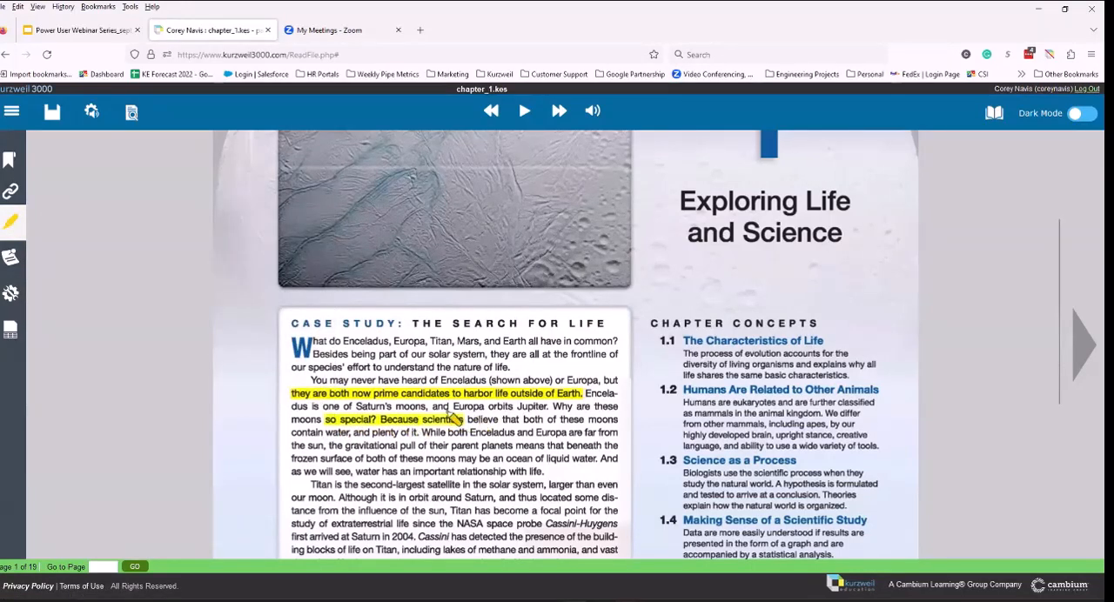
# Step: Erase both highlights in the second case study paragraph with the highlight eraser, and leave the eraser
pyautogui.click(8, 222)
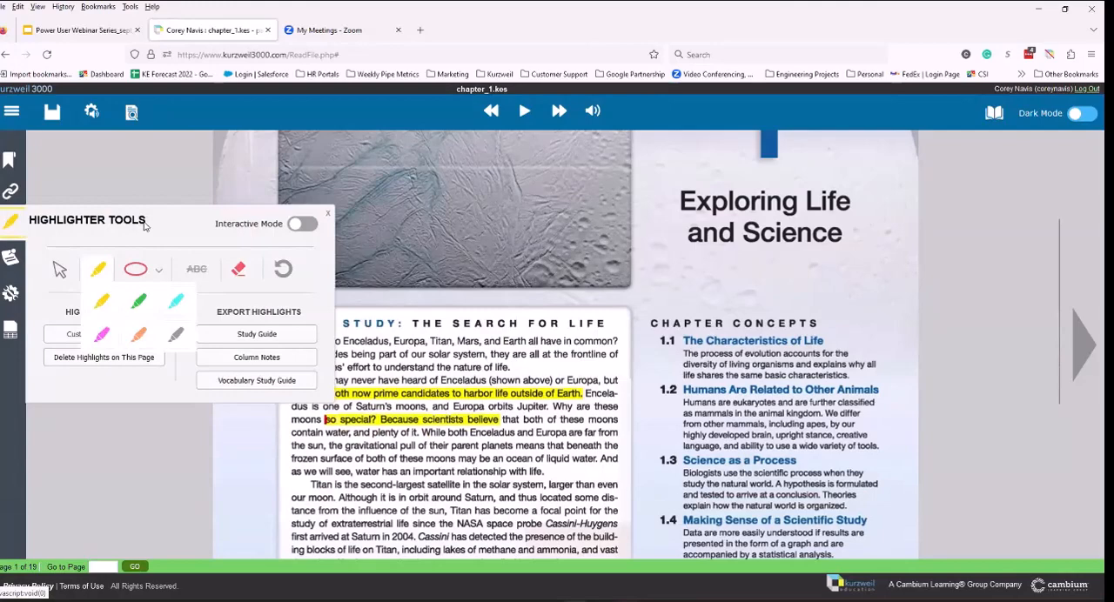
pyautogui.click(239, 270)
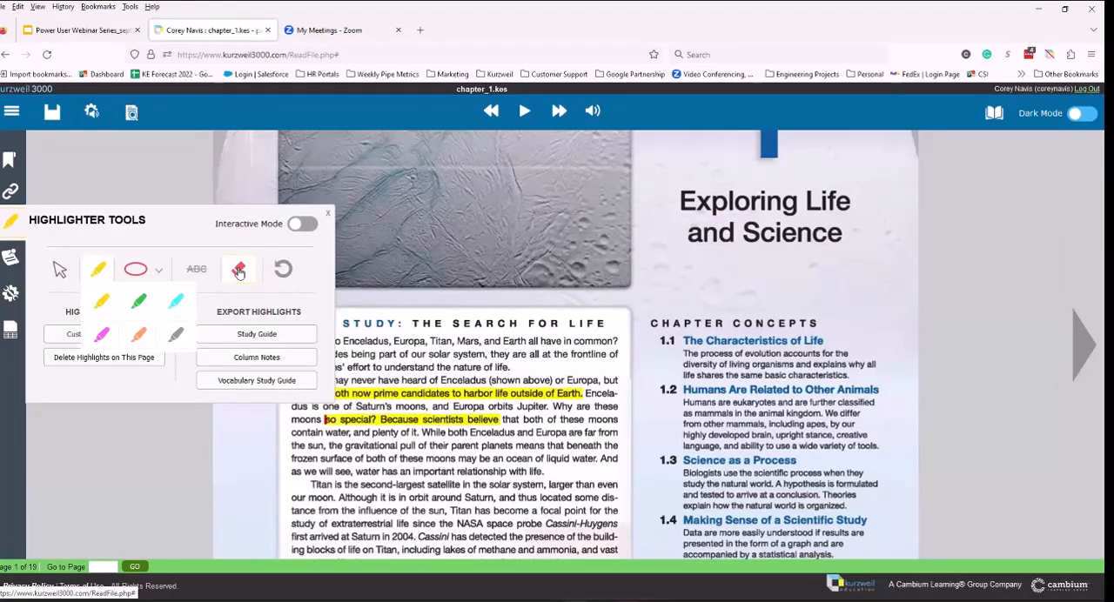
pyautogui.moveTo(503, 420)
pyautogui.mouseDown()
pyautogui.moveTo(411, 427)
pyautogui.moveTo(322, 391)
pyautogui.mouseUp()
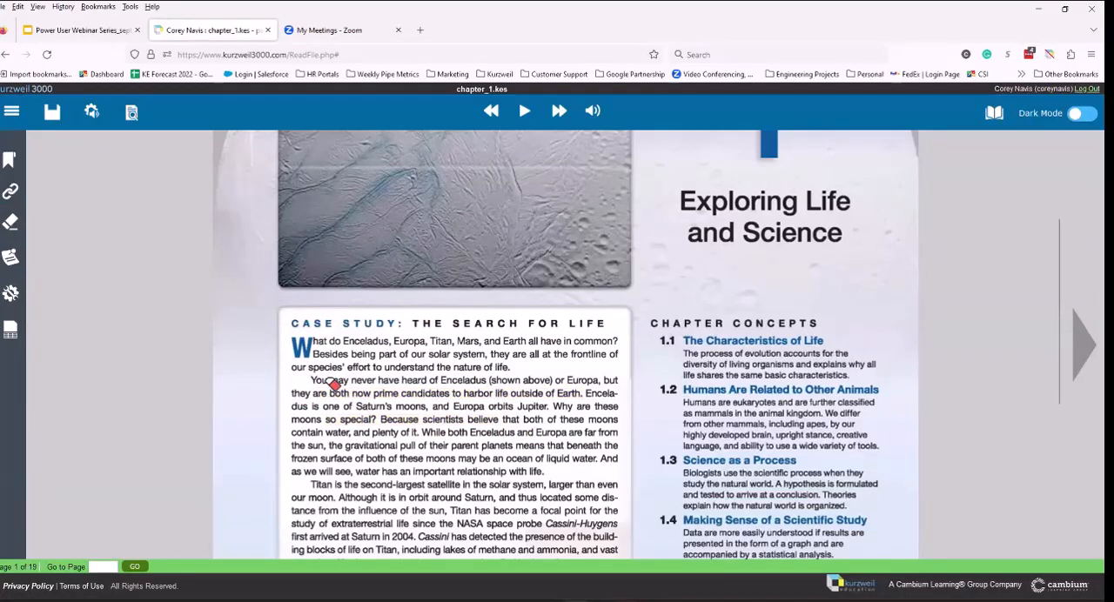
pyautogui.press('Escape')
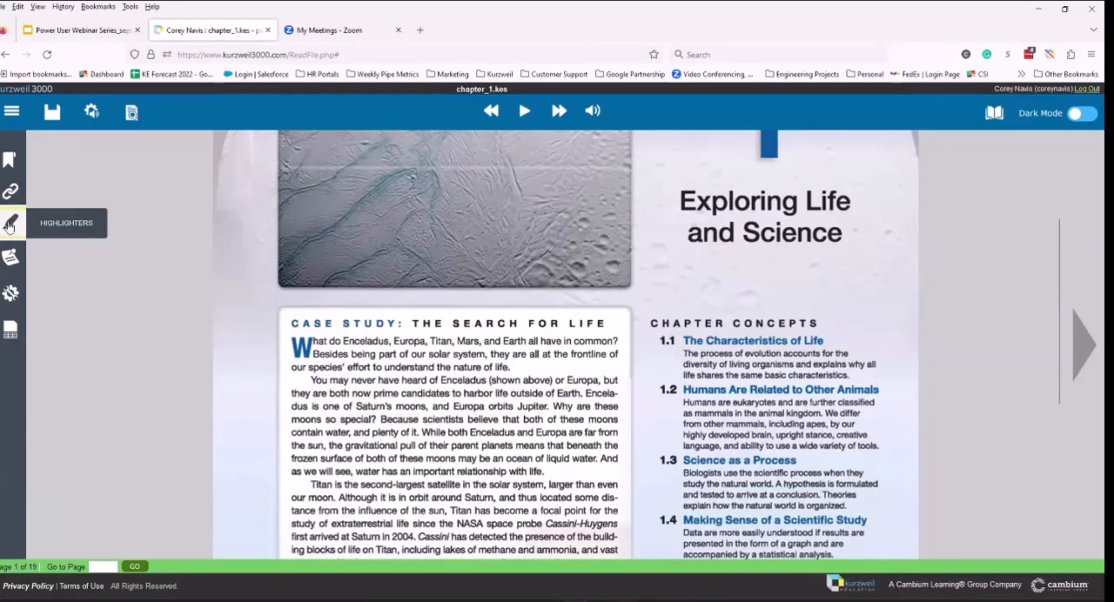
# Step: Turn on Interactive Mode for the highlighters
pyautogui.click(9, 223)
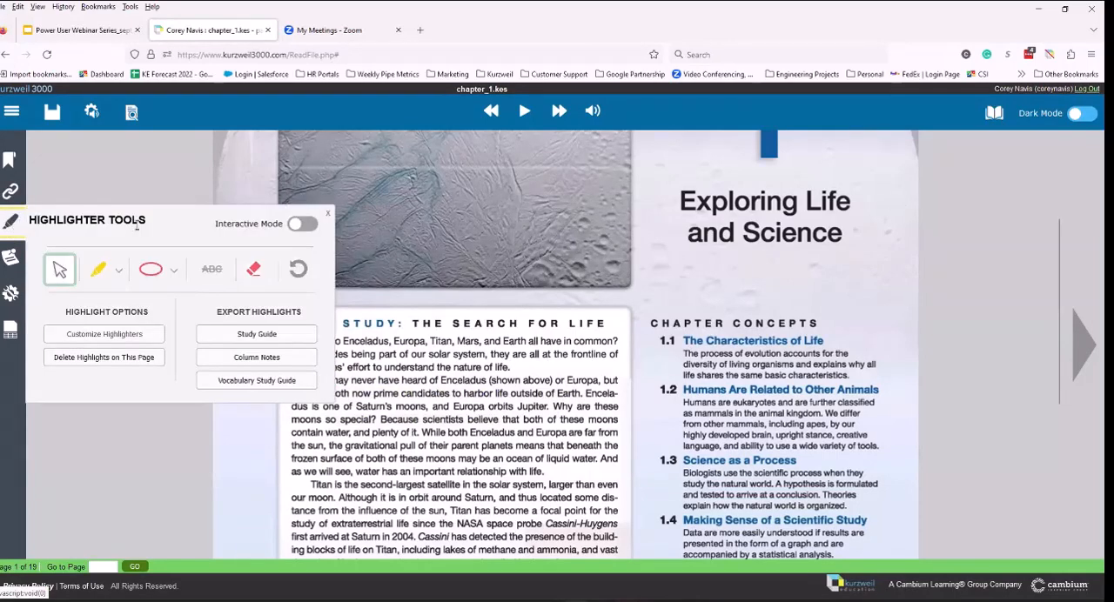
pyautogui.click(306, 226)
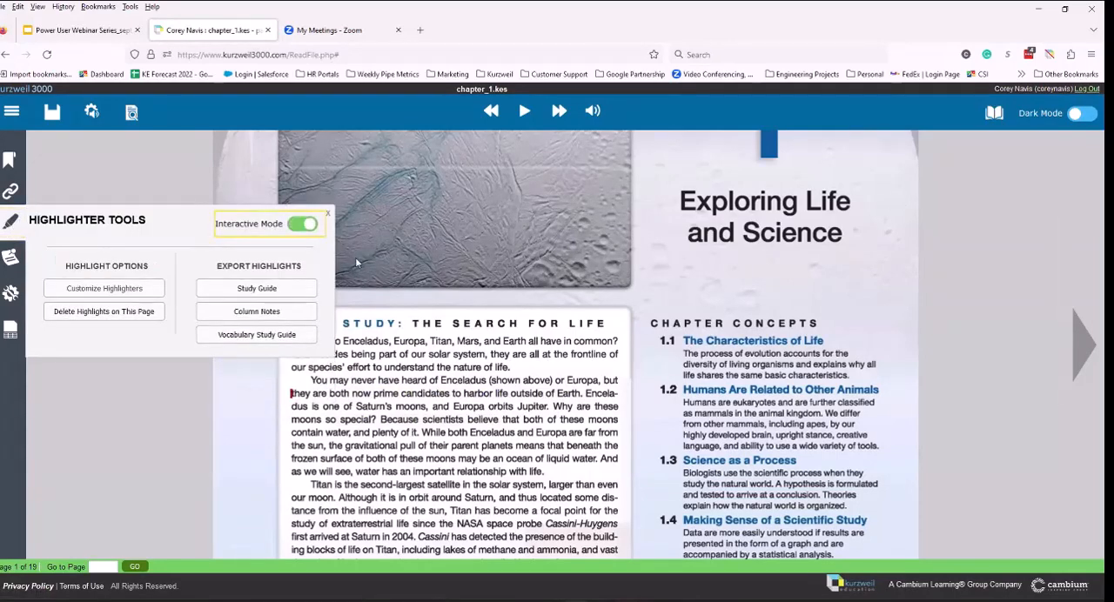
# Step: Highlight "You may never have heard of Enceladus (shown above) or Europa," in yellow and "contain water, and plenty of it. While both Enceladus and Europa are" in green
pyautogui.click(317, 381)
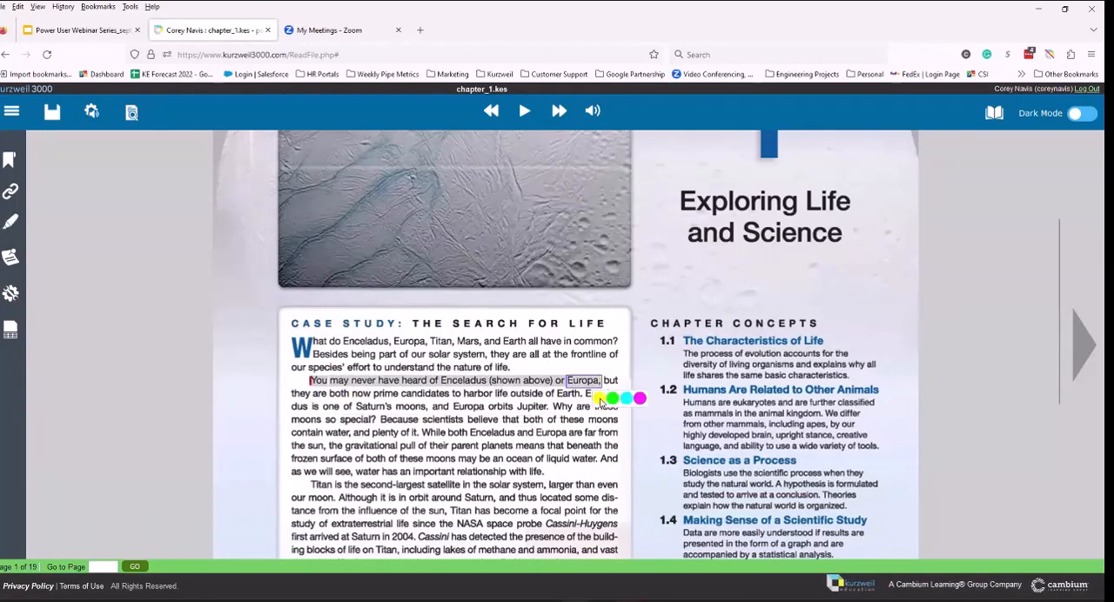
pyautogui.click(600, 398)
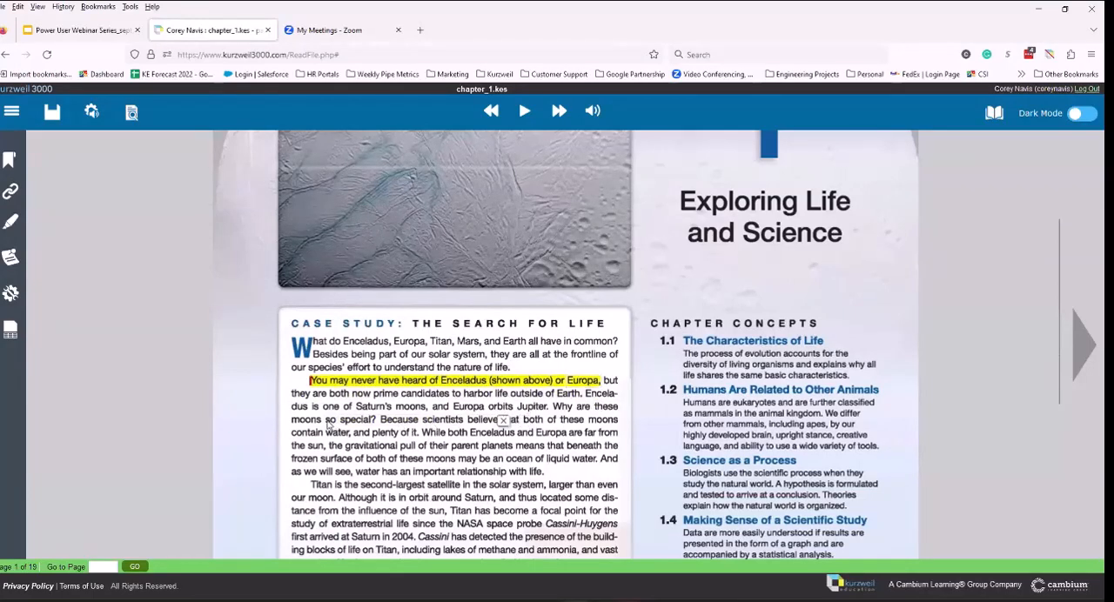
pyautogui.click(559, 420)
pyautogui.moveTo(293, 434); pyautogui.dragTo(595, 441)
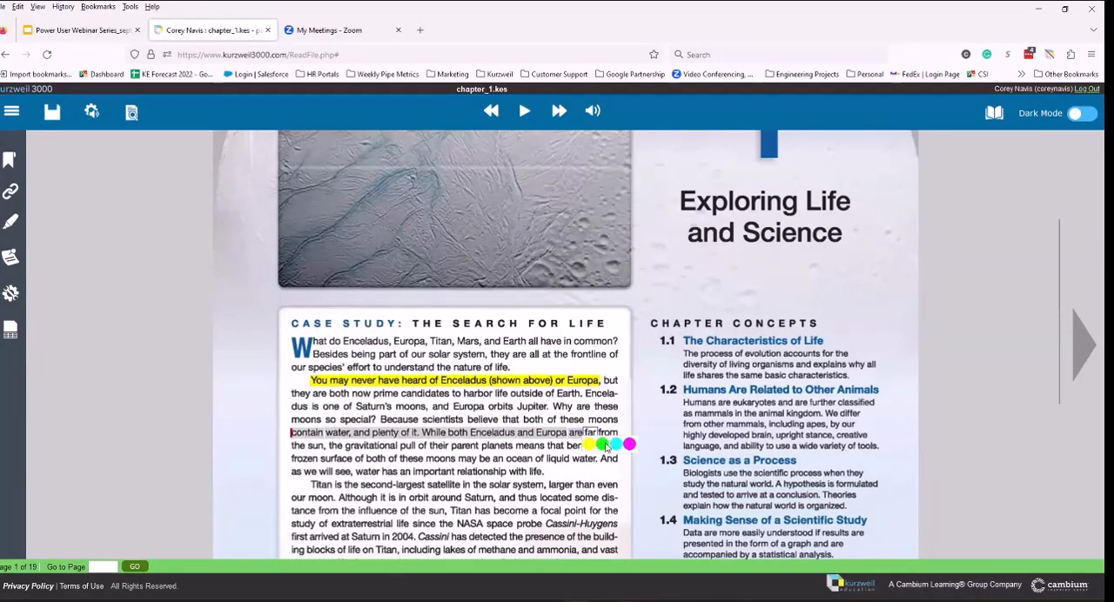
pyautogui.click(602, 444)
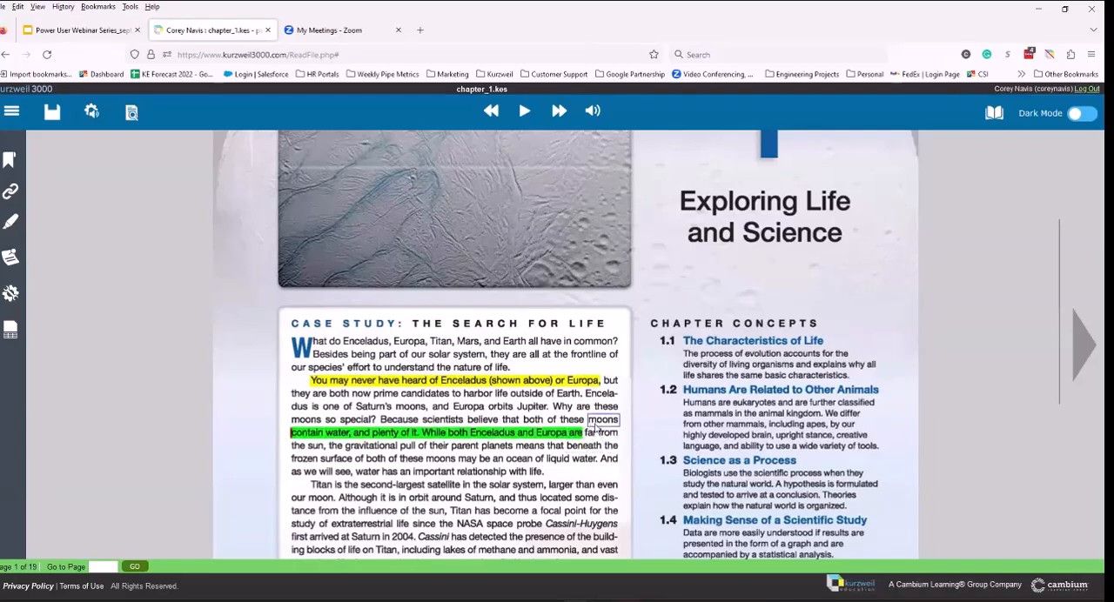
# Step: Remove the yellow and green highlights from the second case study paragraph
pyautogui.moveTo(598, 384)
pyautogui.click(604, 382)
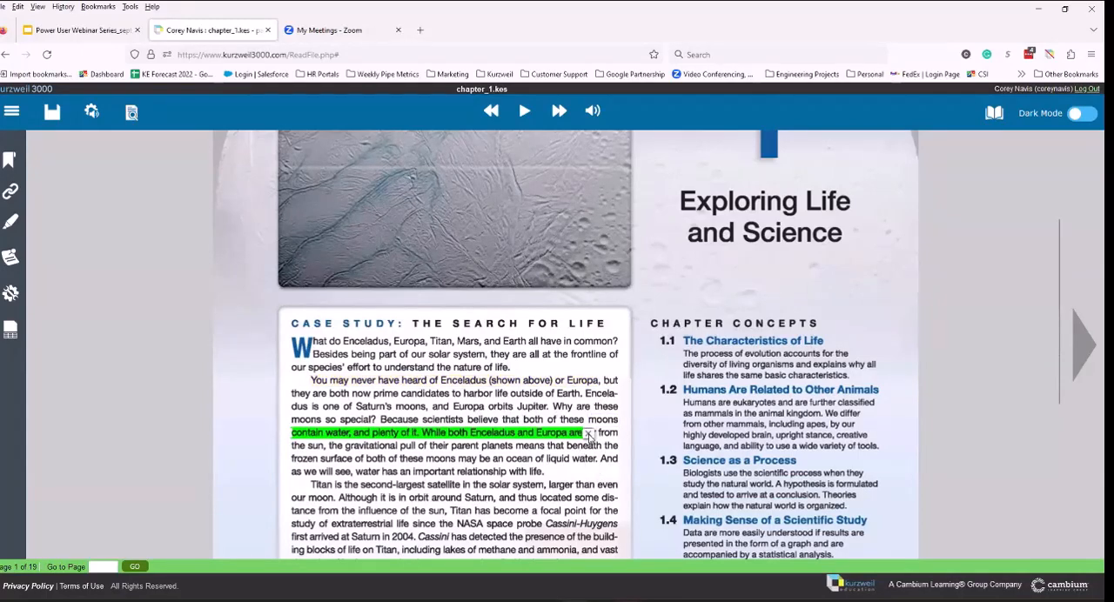
pyautogui.click(589, 434)
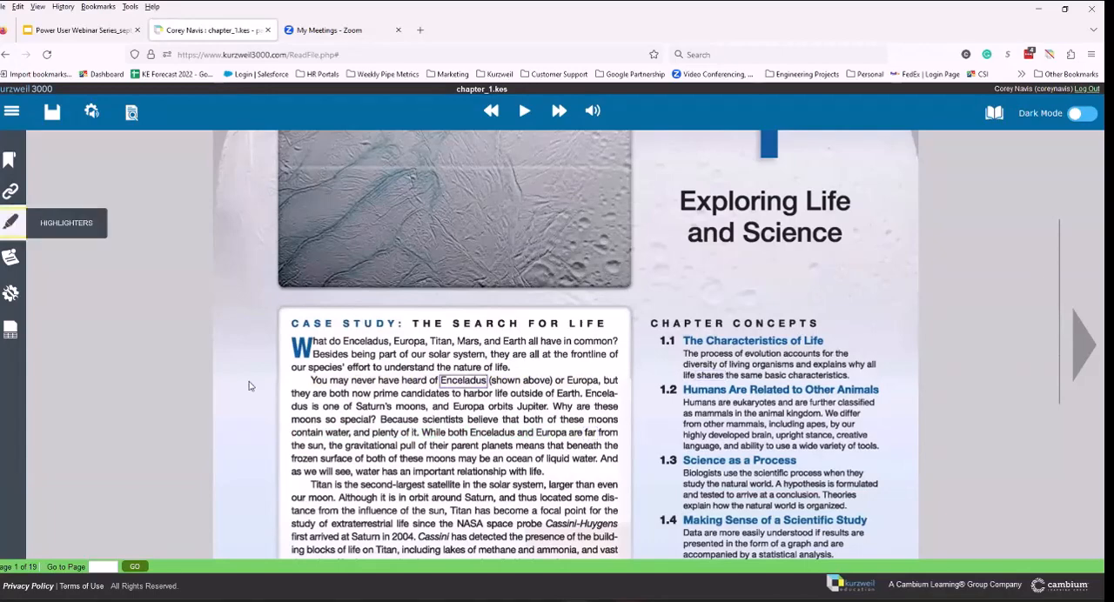
# Step: Mark the opening words through "Europa," of the second case study paragraph yellow, and the line from "contain water" to "Europa are" green
pyautogui.moveTo(310, 380); pyautogui.dragTo(600, 389)
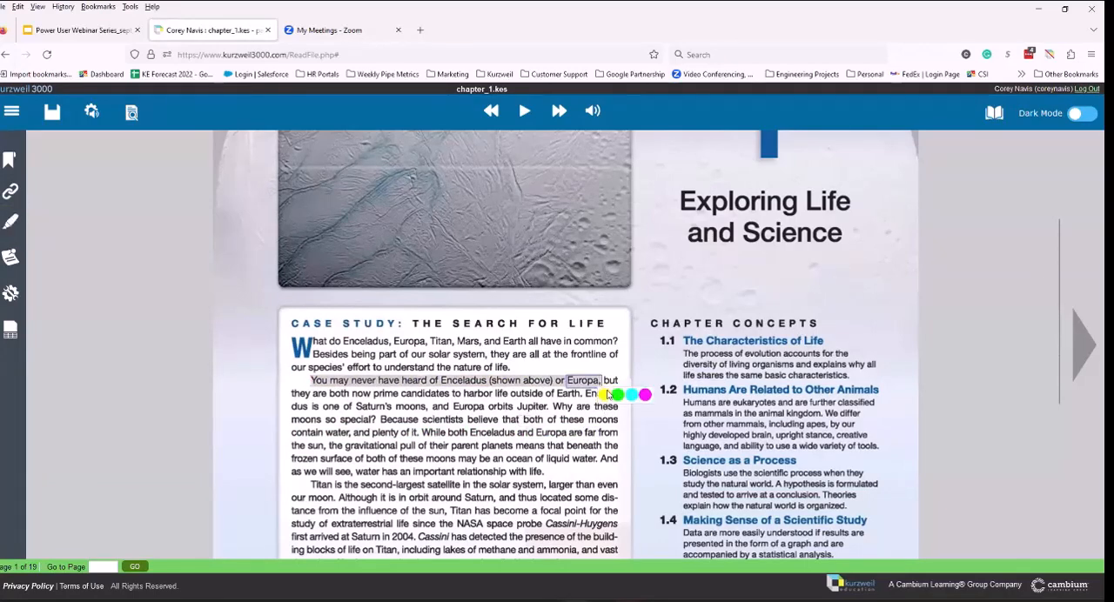
pyautogui.click(605, 395)
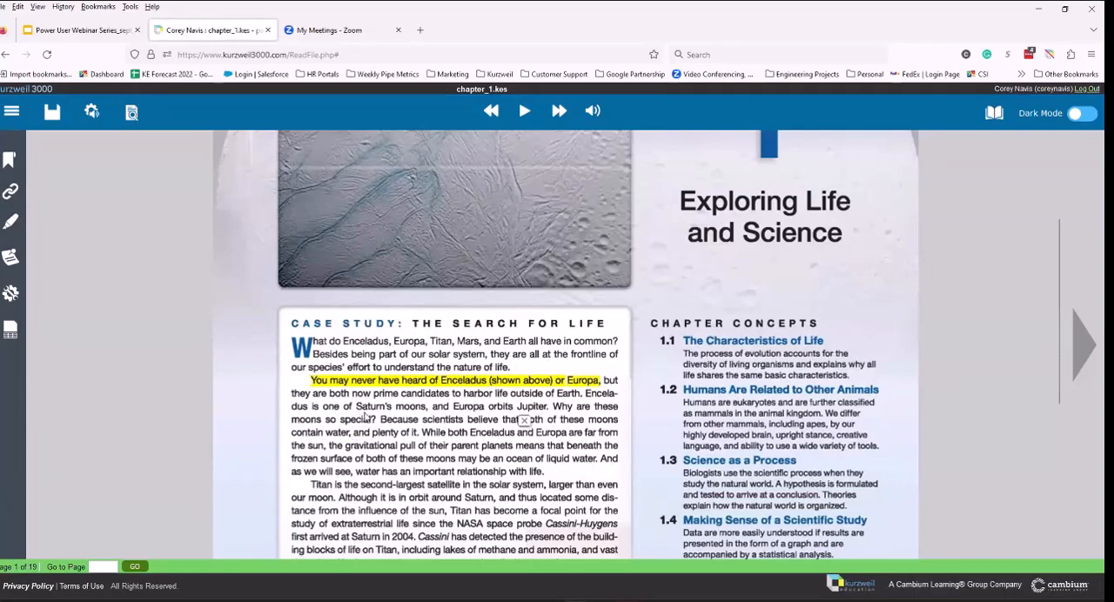
pyautogui.moveTo(290, 433); pyautogui.dragTo(596, 442)
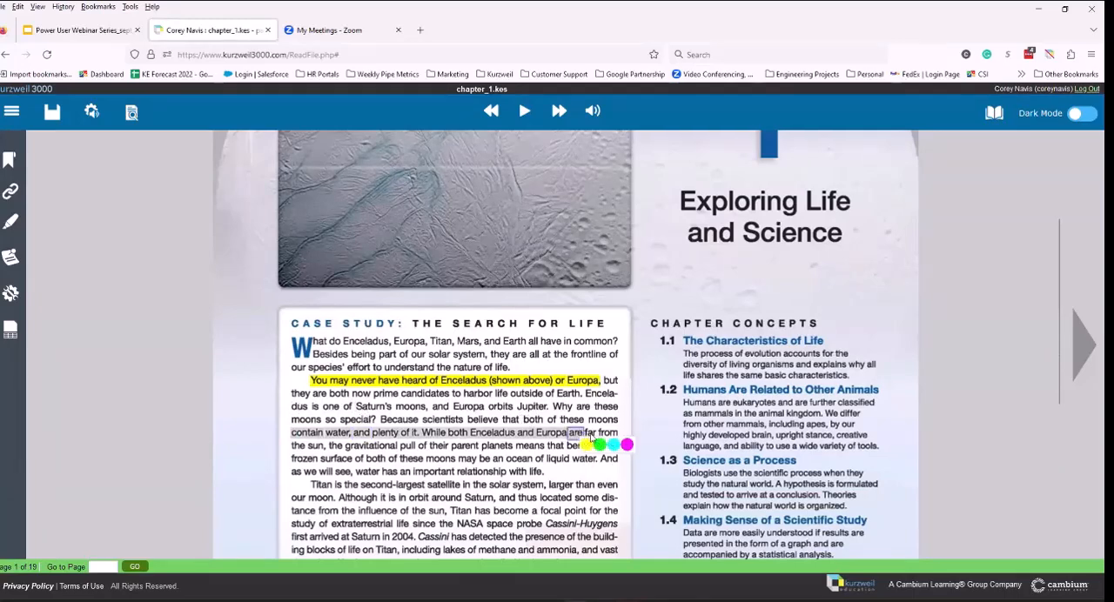
pyautogui.click(599, 444)
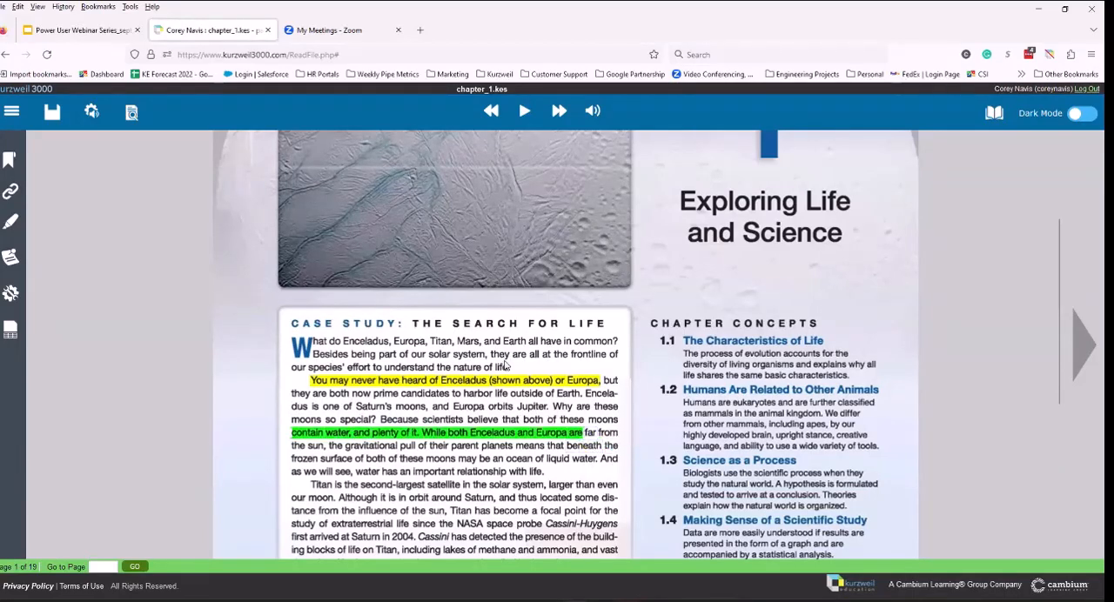
# Step: Export the highlights to column notes, with yellow going to column 1 and green to column 2
pyautogui.click(8, 226)
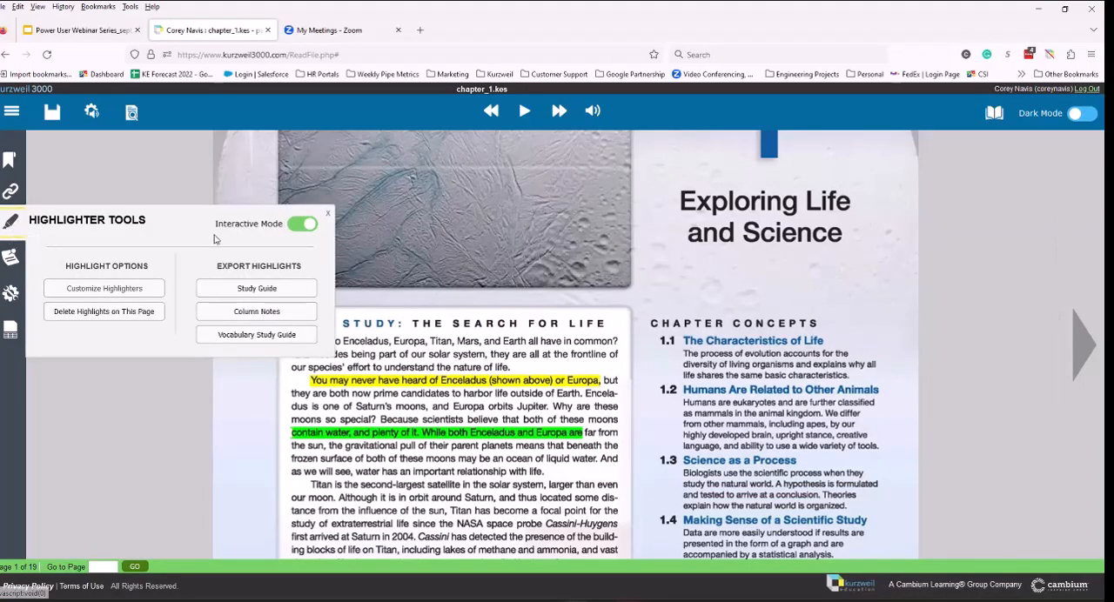
pyautogui.click(255, 313)
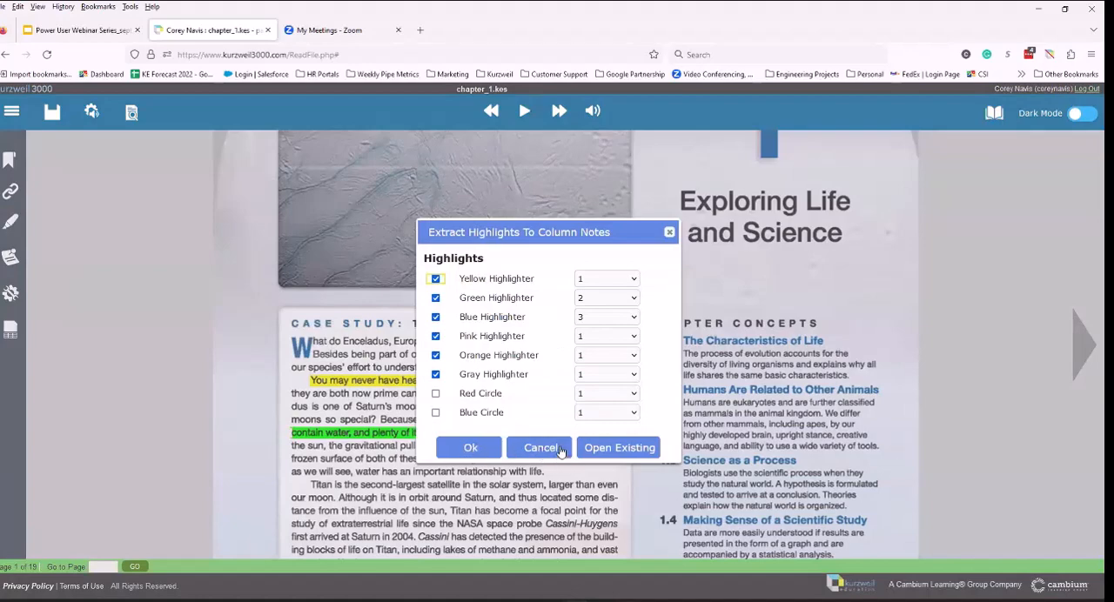
pyautogui.click(471, 449)
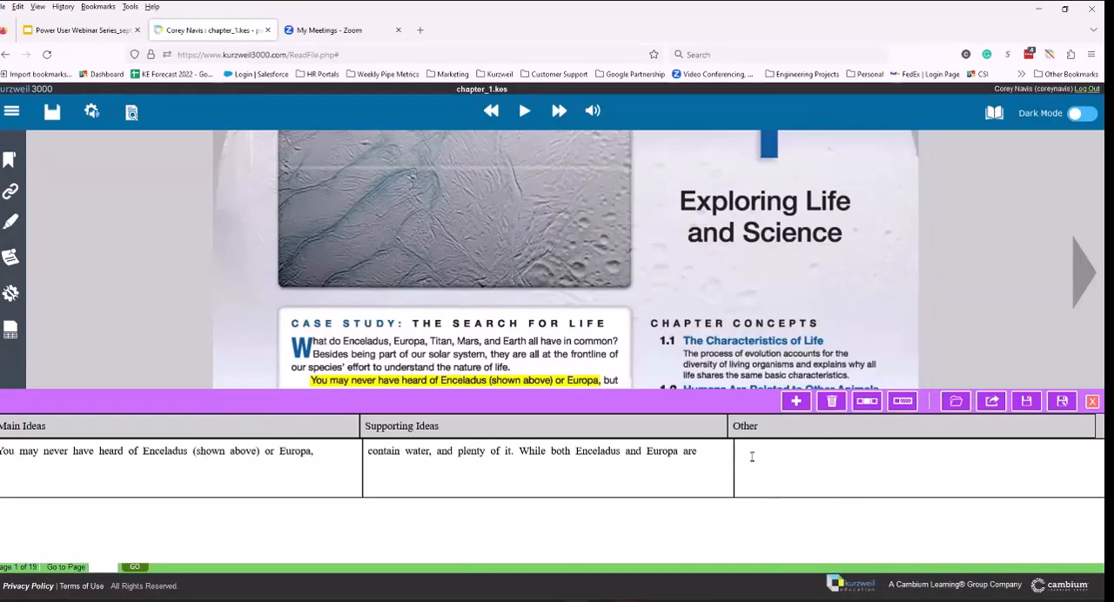
# Step: Enter "Write more notes." in the Other column of the column notes
pyautogui.click(797, 463)
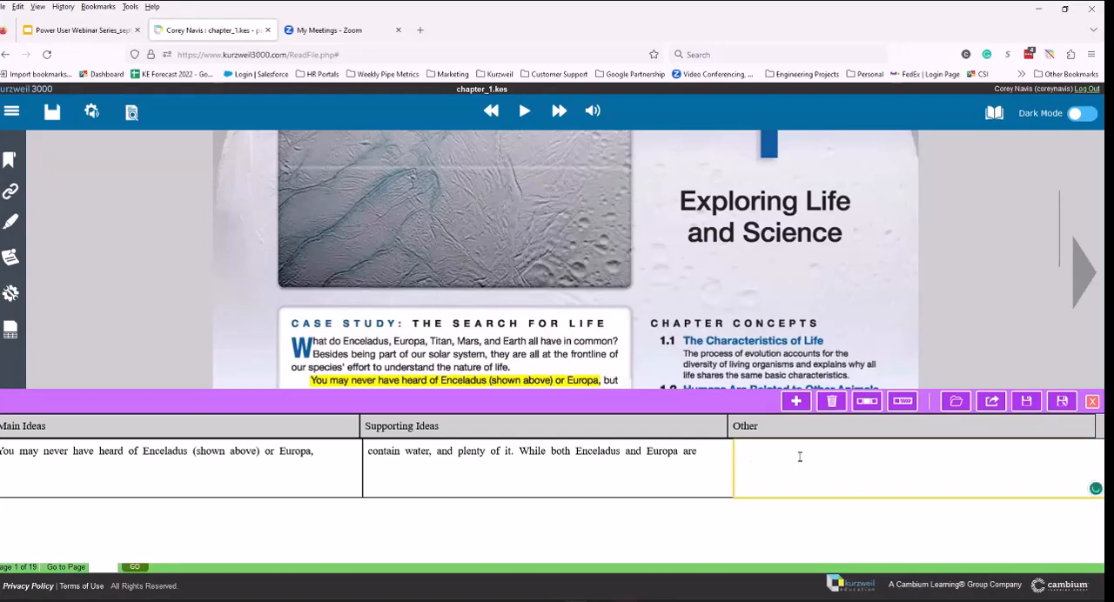
pyautogui.write('Write more notes.')
# Step: Copy the passage from "Titan is the second-largest satellite" to "has become a focal point" into the Other column after the typed note
pyautogui.scroll(-2, 331, 300)
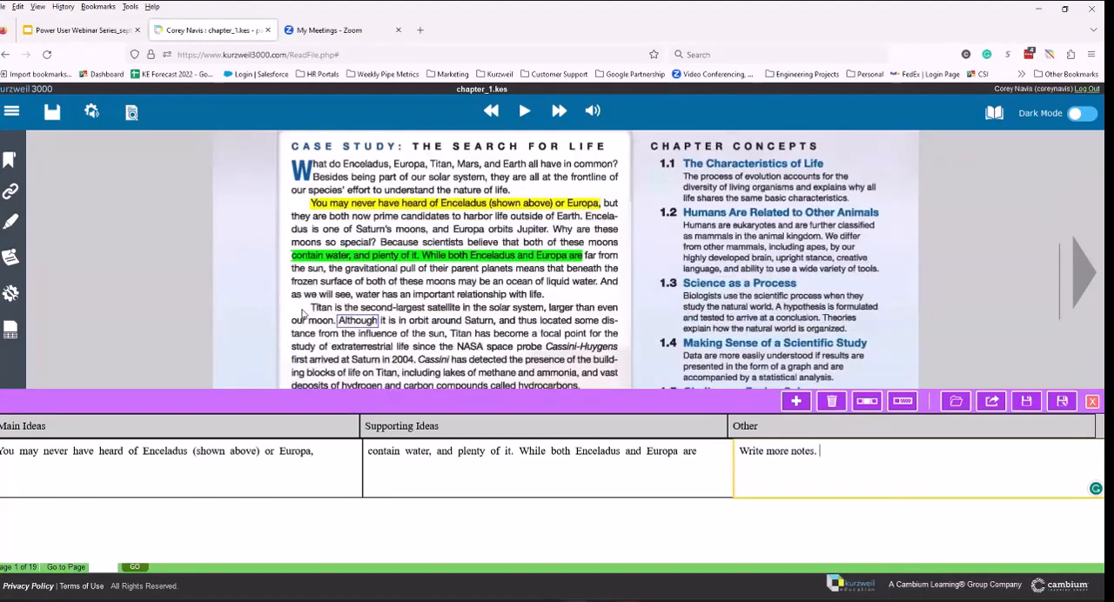
pyautogui.moveTo(313, 309); pyautogui.dragTo(574, 346)
pyautogui.moveTo(318, 310); pyautogui.dragTo(845, 470)
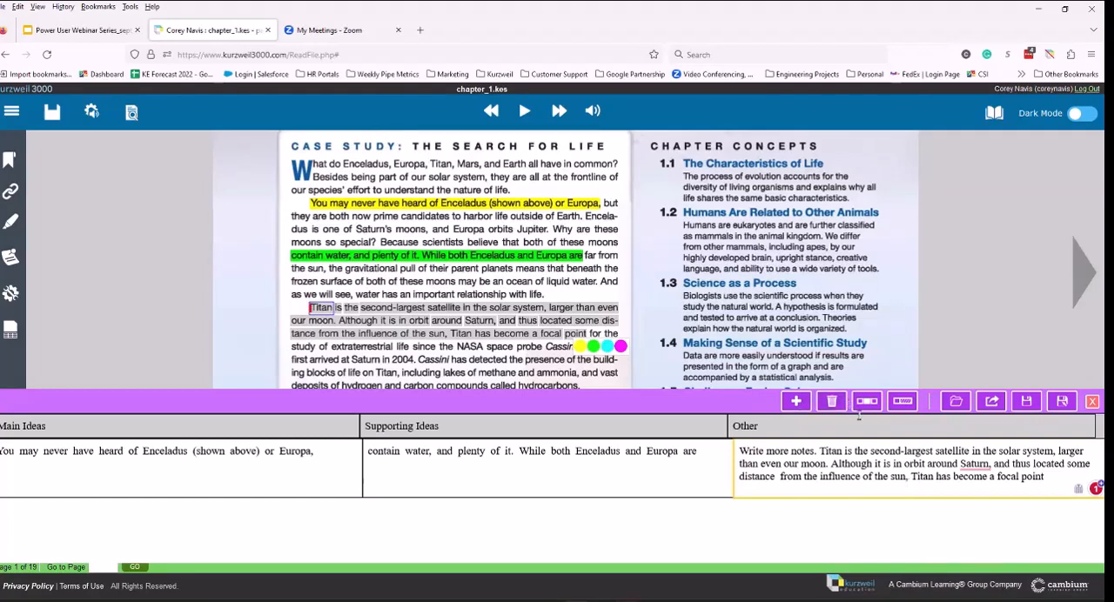
# Step: Save the column notes as extractednotes1 in the biology folder inside the private folder
pyautogui.click(1062, 402)
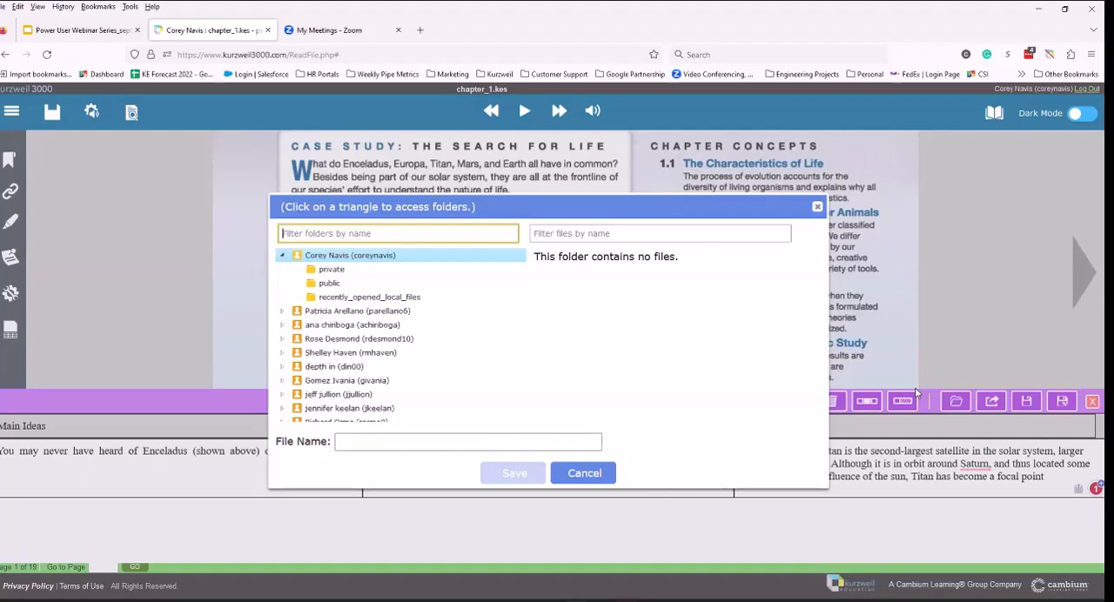
pyautogui.click(321, 270)
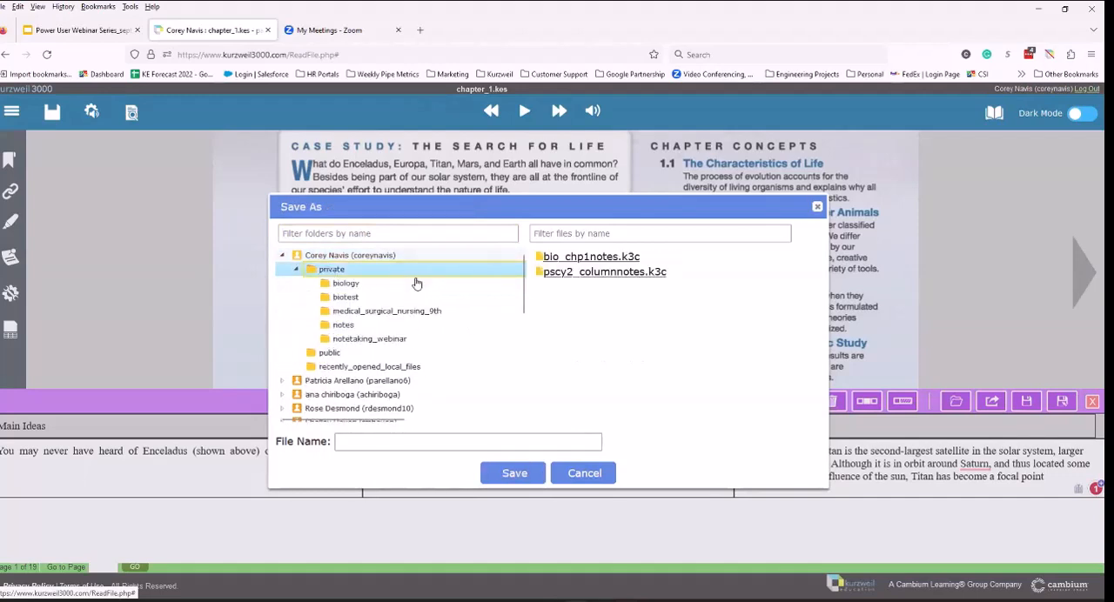
pyautogui.click(357, 286)
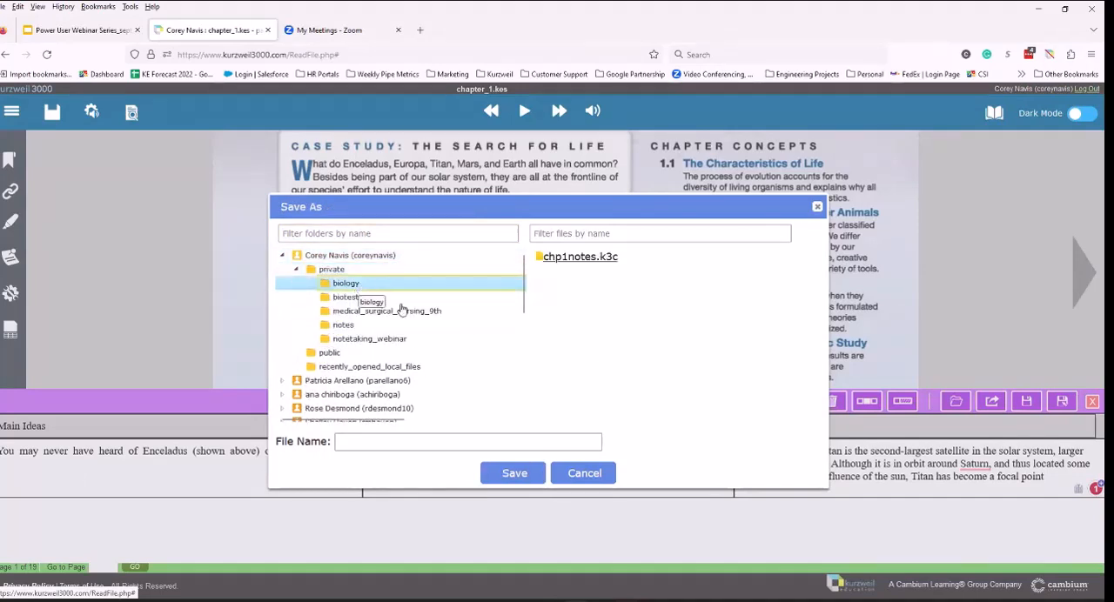
pyautogui.click(425, 444)
pyautogui.write('extr')
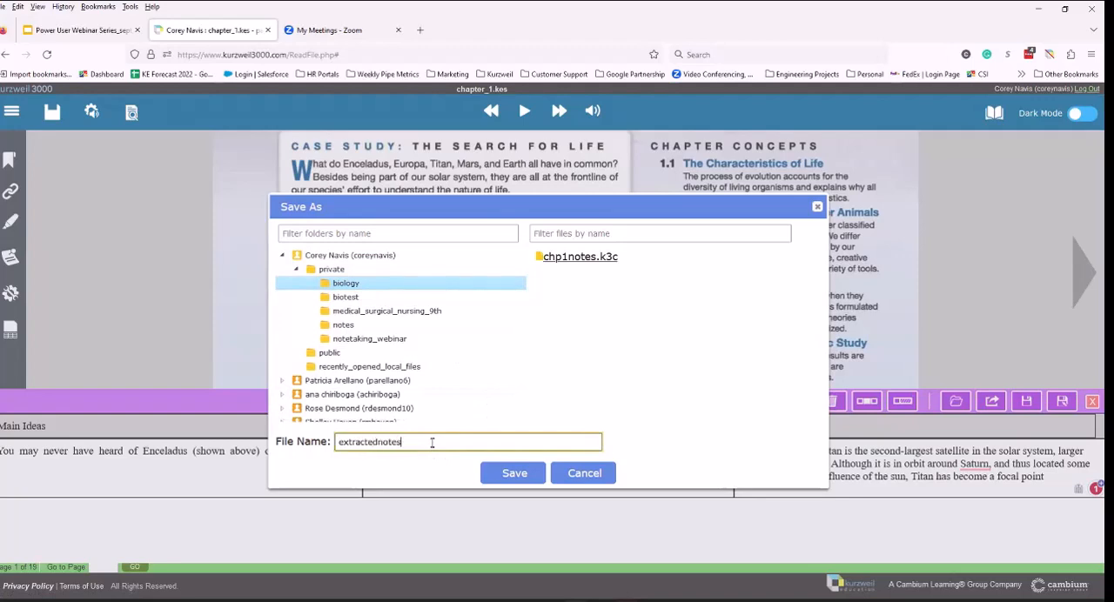
pyautogui.write('actednotes')
pyautogui.click(429, 442)
pyautogui.write('1')
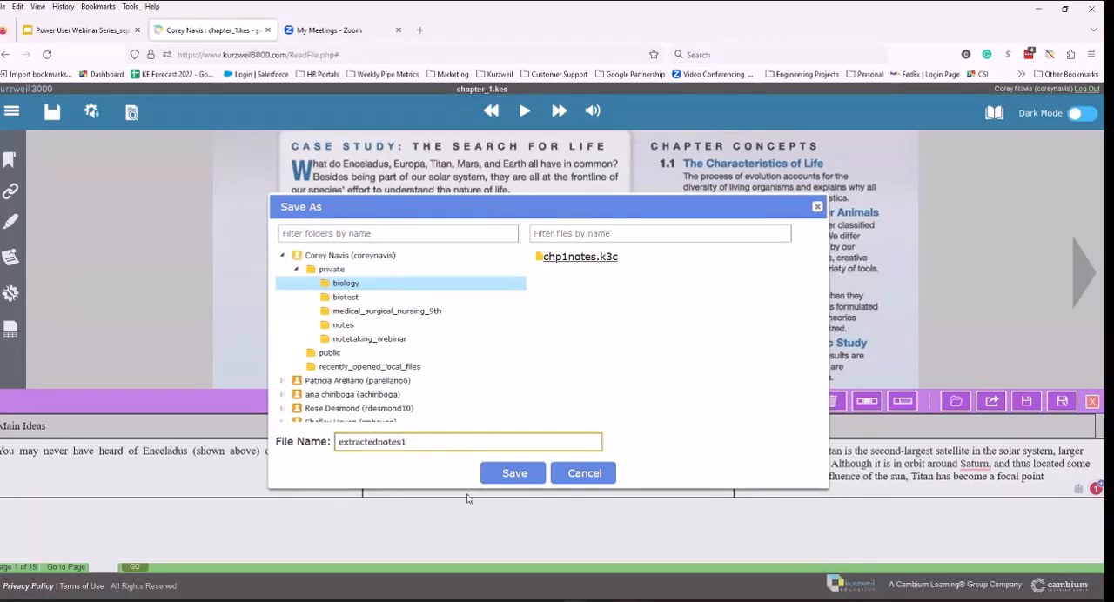
pyautogui.click(512, 474)
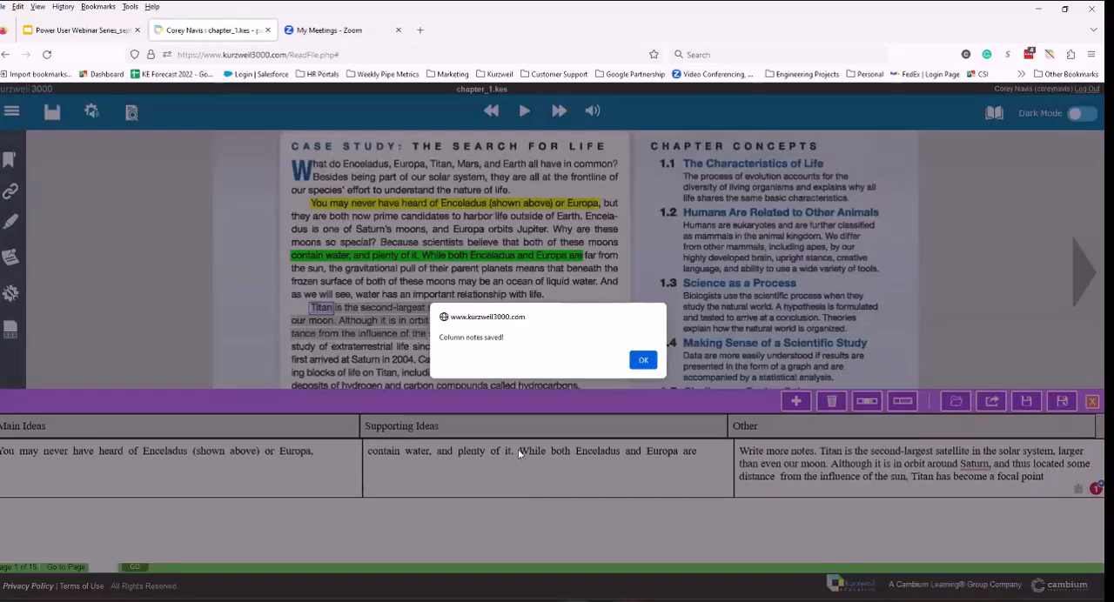
pyautogui.click(640, 360)
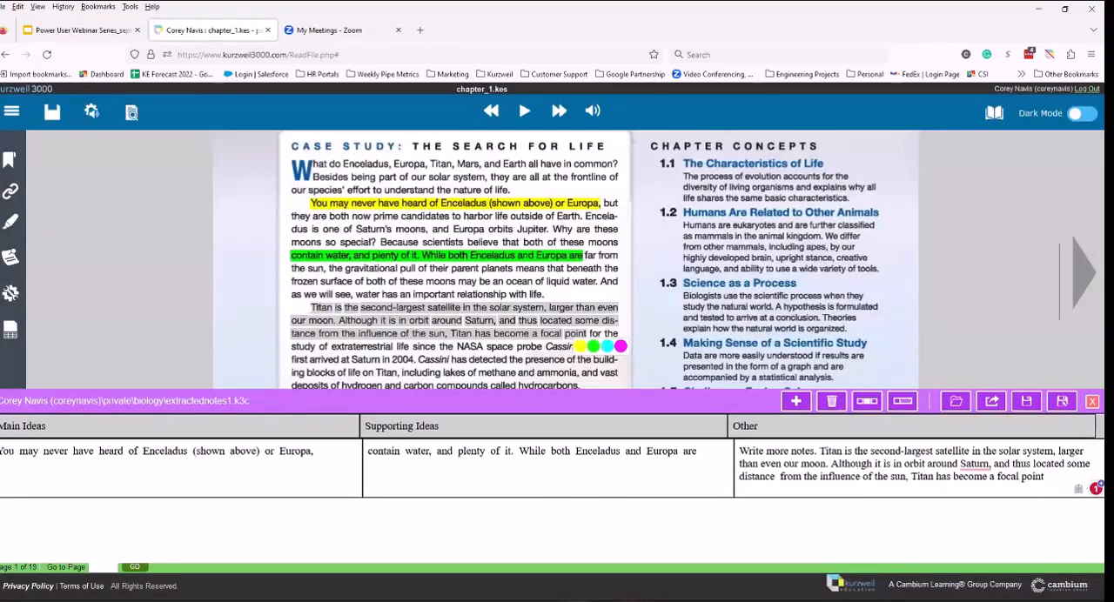
# Step: Close the column notes and highlight the selected Titan passage in yellow
pyautogui.click(1092, 402)
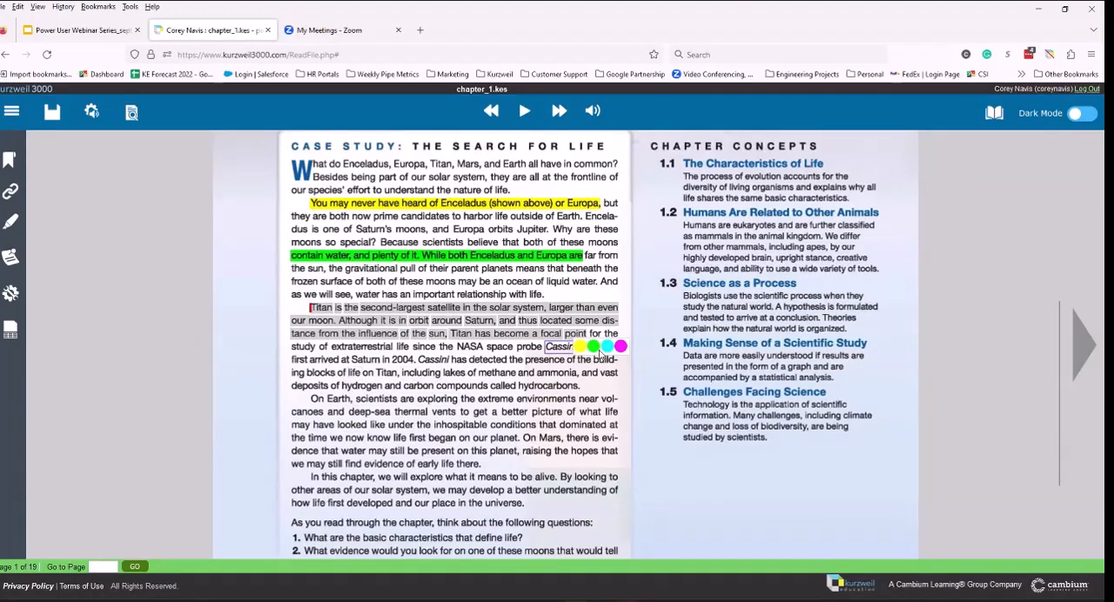
pyautogui.click(581, 346)
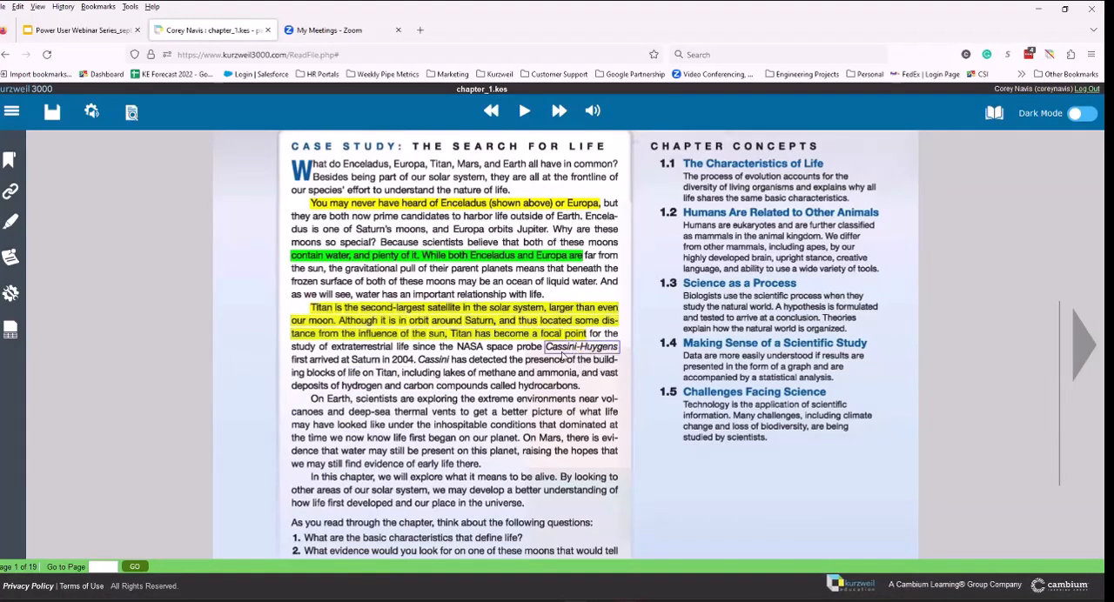
# Step: Highlight the passage from "arrived at Saturn in 2004" to "lakes of methane and ammonia," in green
pyautogui.moveTo(311, 360)
pyautogui.mouseDown()
pyautogui.moveTo(542, 360)
pyautogui.moveTo(575, 386)
pyautogui.mouseUp()
pyautogui.click(592, 395)
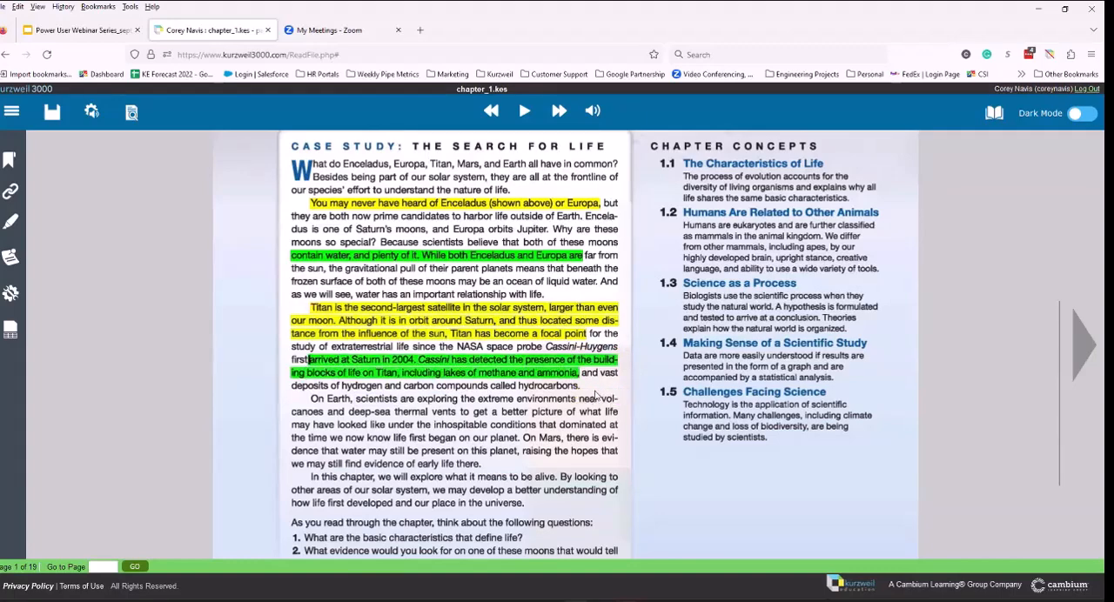
# Step: Extract the chapter's highlights into the existing column notes file extractednotes1.k3c in the biology folder inside the private folder
pyautogui.click(11, 222)
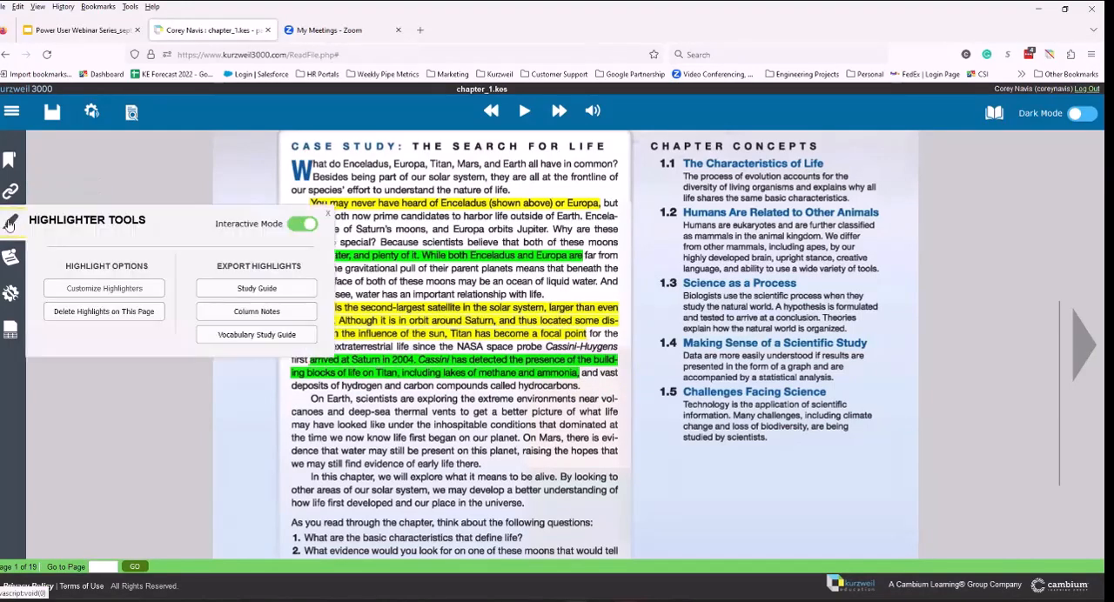
pyautogui.click(257, 313)
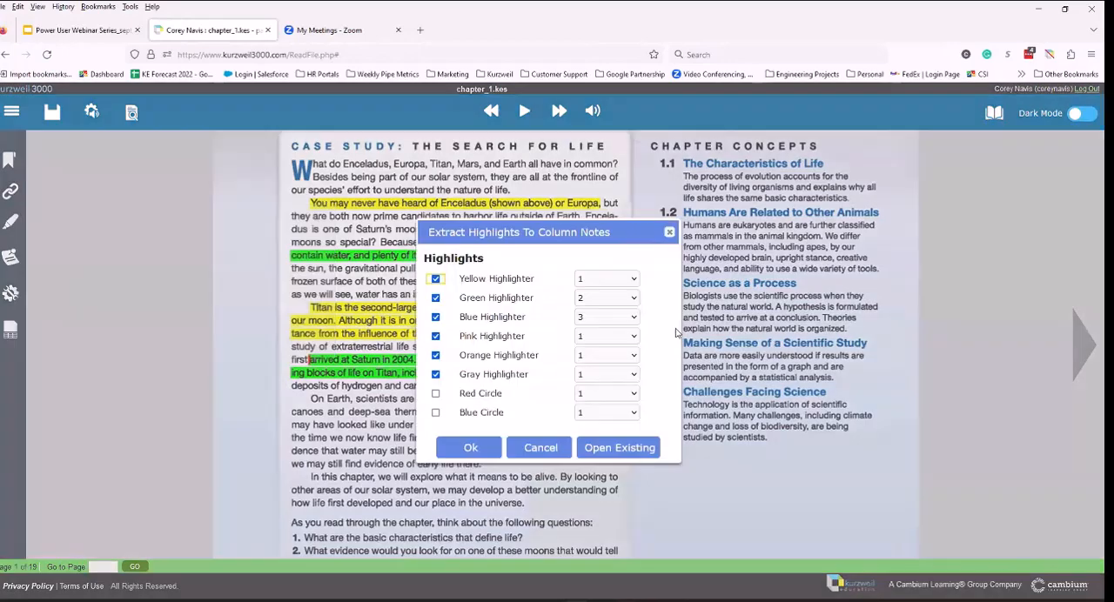
pyautogui.click(632, 451)
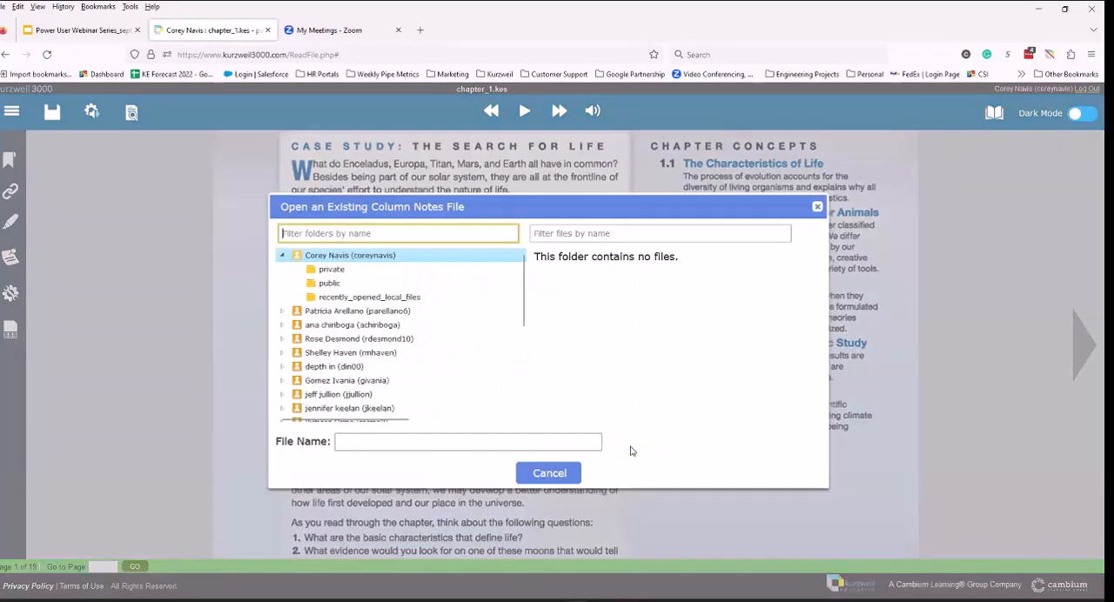
pyautogui.click(332, 270)
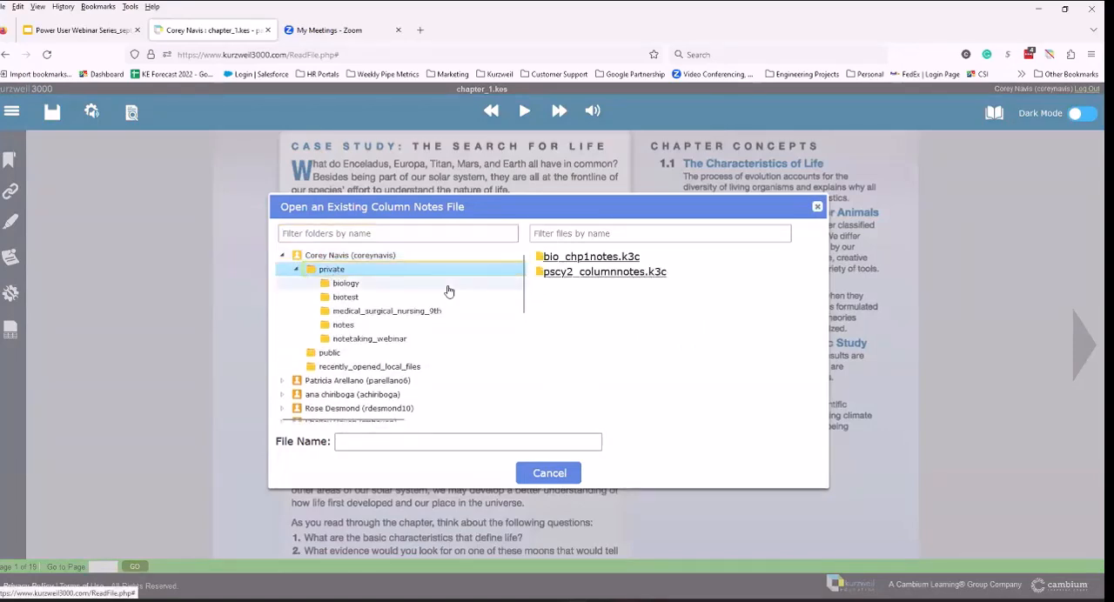
pyautogui.click(367, 284)
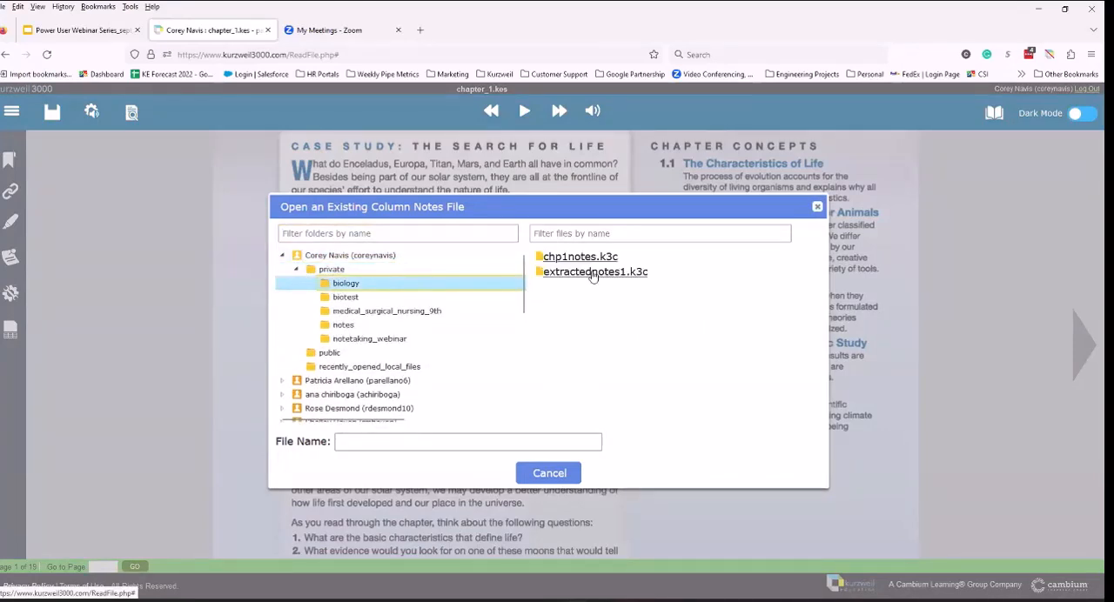
pyautogui.click(589, 277)
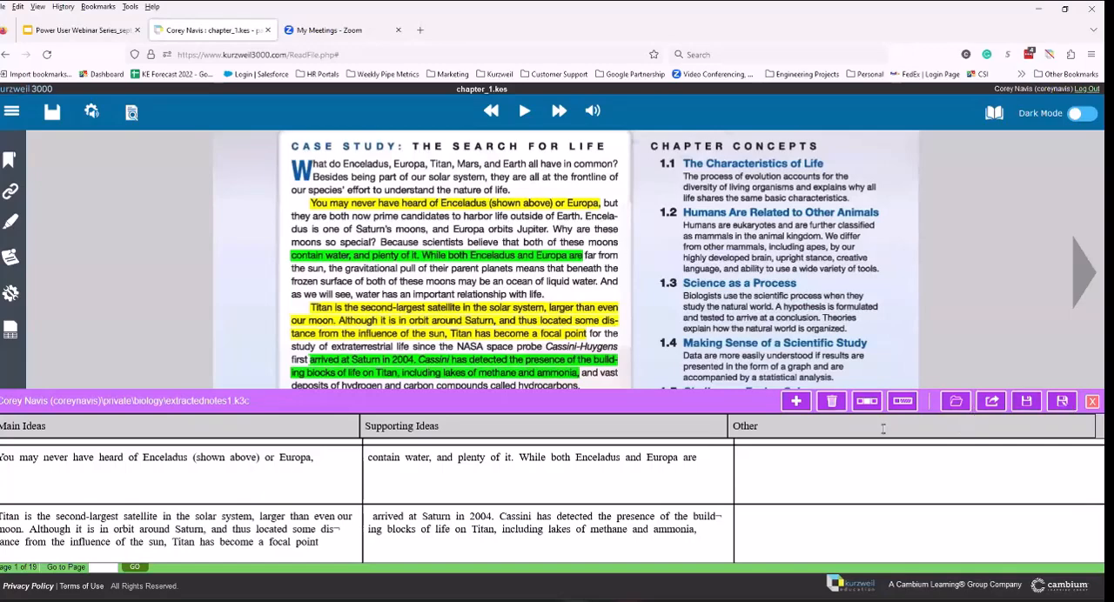
# Step: Extract the column notes to an outline, leaving the chapter page, and display the outline in Split Screen view
pyautogui.click(992, 402)
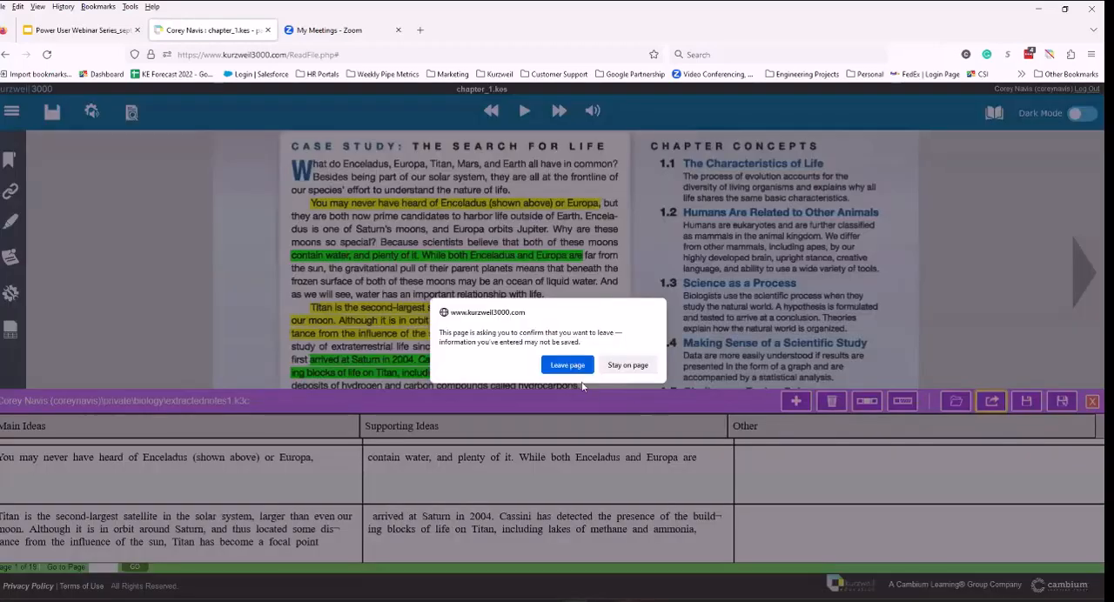
pyautogui.click(567, 365)
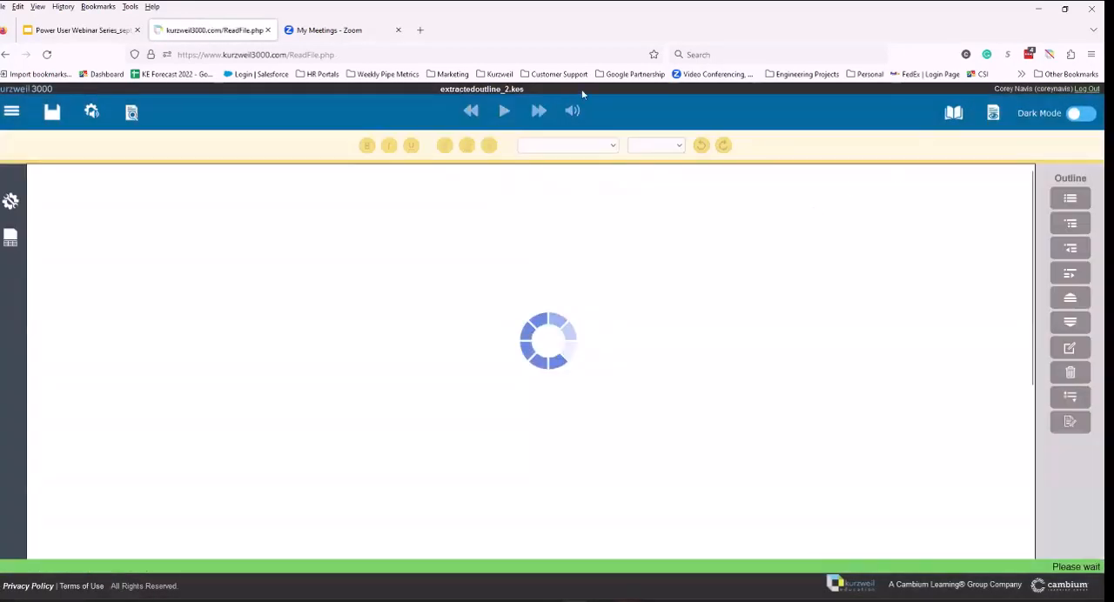
pyautogui.click(990, 116)
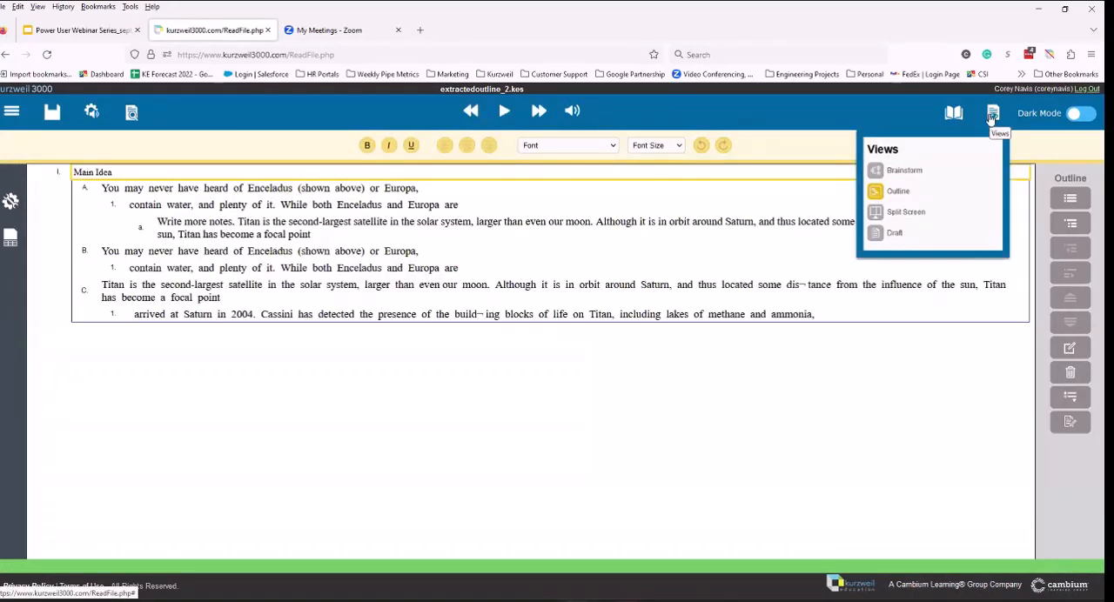
pyautogui.click(992, 116)
pyautogui.click(992, 116)
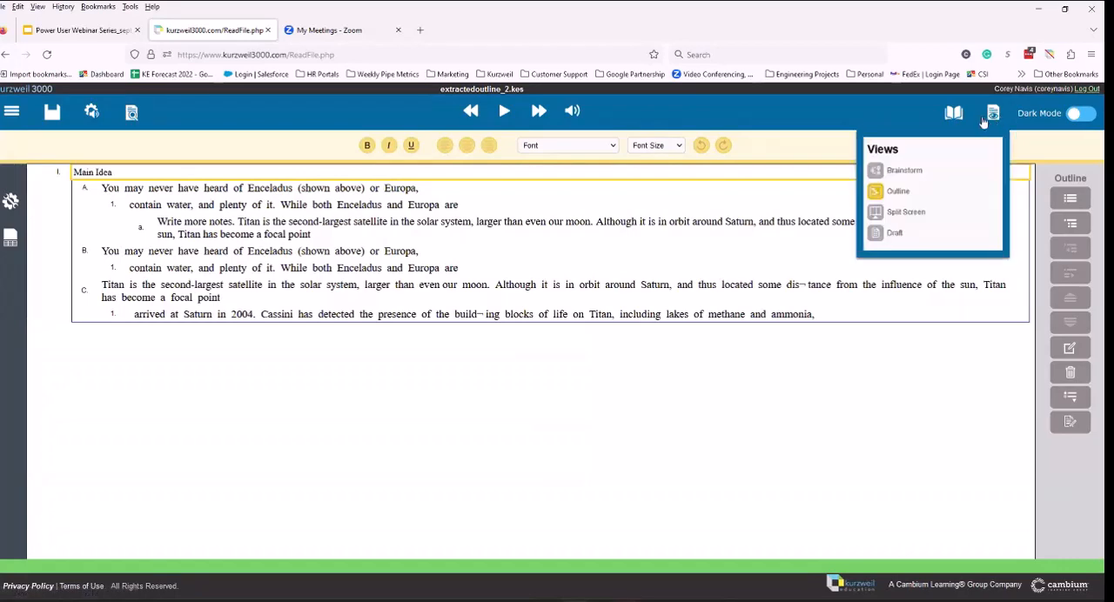
pyautogui.click(905, 213)
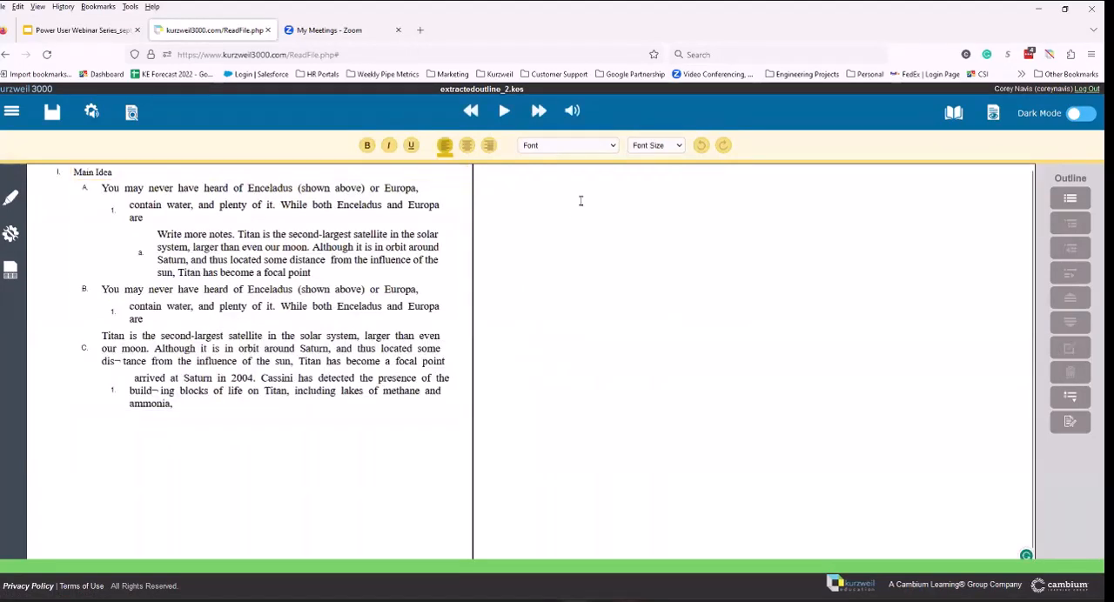
# Step: Return from the extracted outline to the recent file chapter_1.kes
pyautogui.click(51, 112)
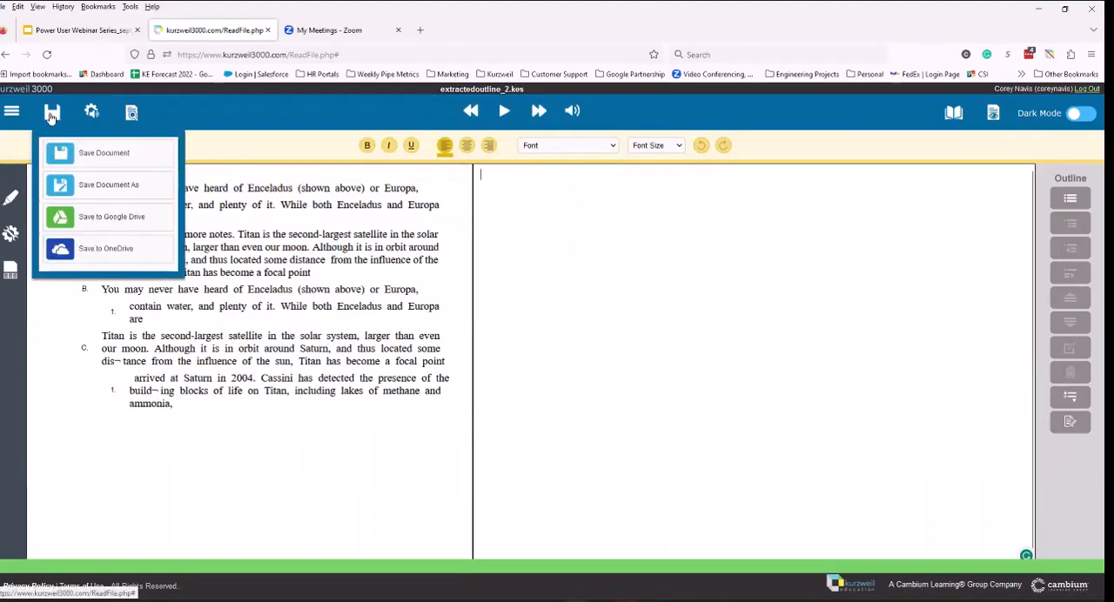
pyautogui.click(12, 112)
pyautogui.click(25, 151)
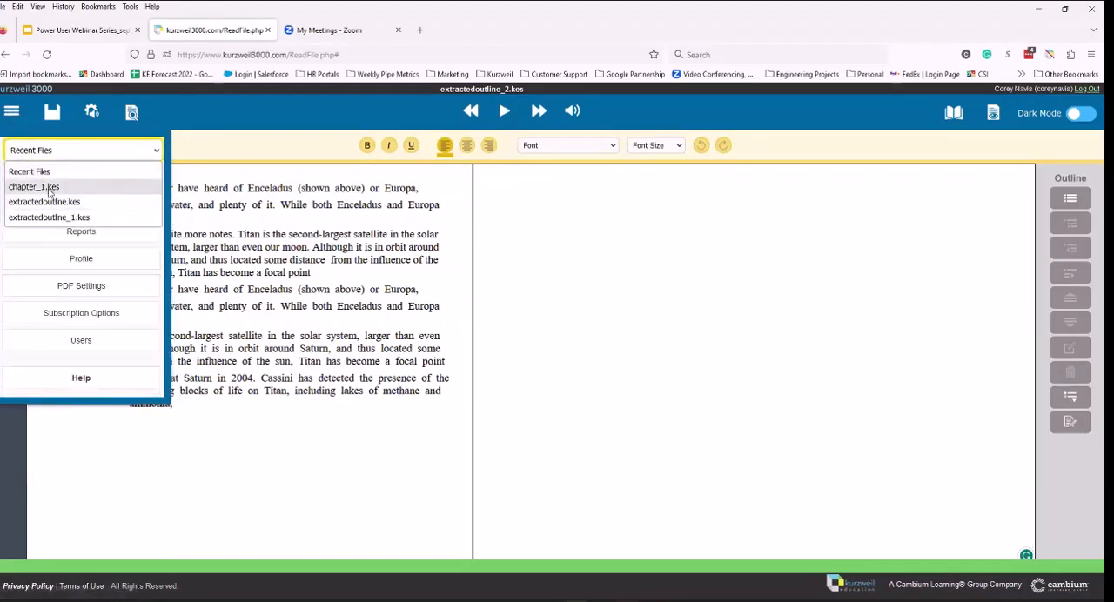
pyautogui.click(34, 187)
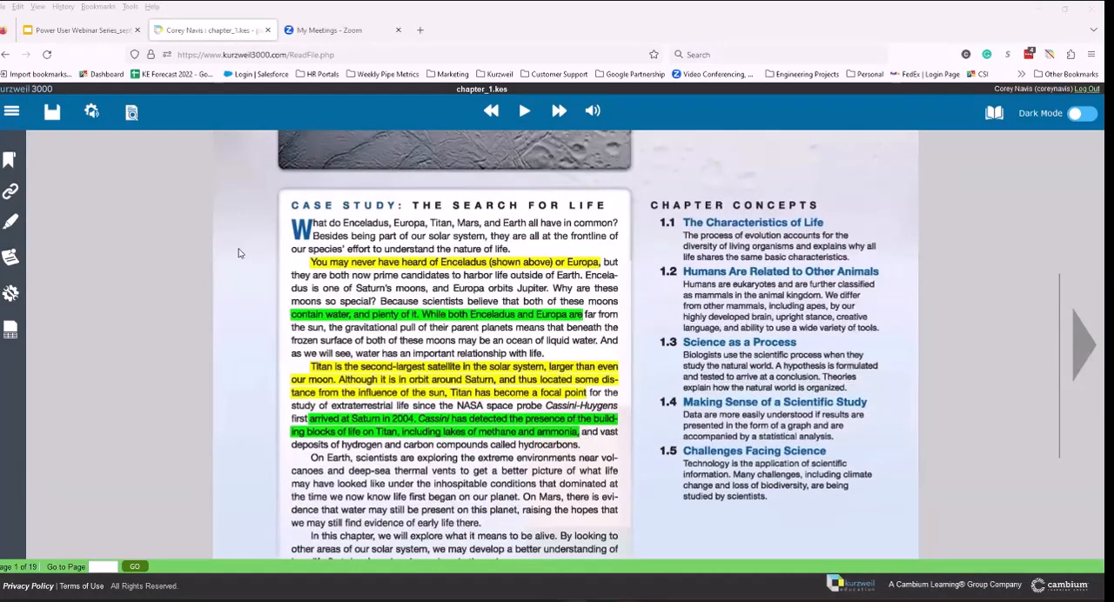
# Step: Extract the chapter's notes, highlights and bookmarks into a study guide with the default options
pyautogui.click(13, 222)
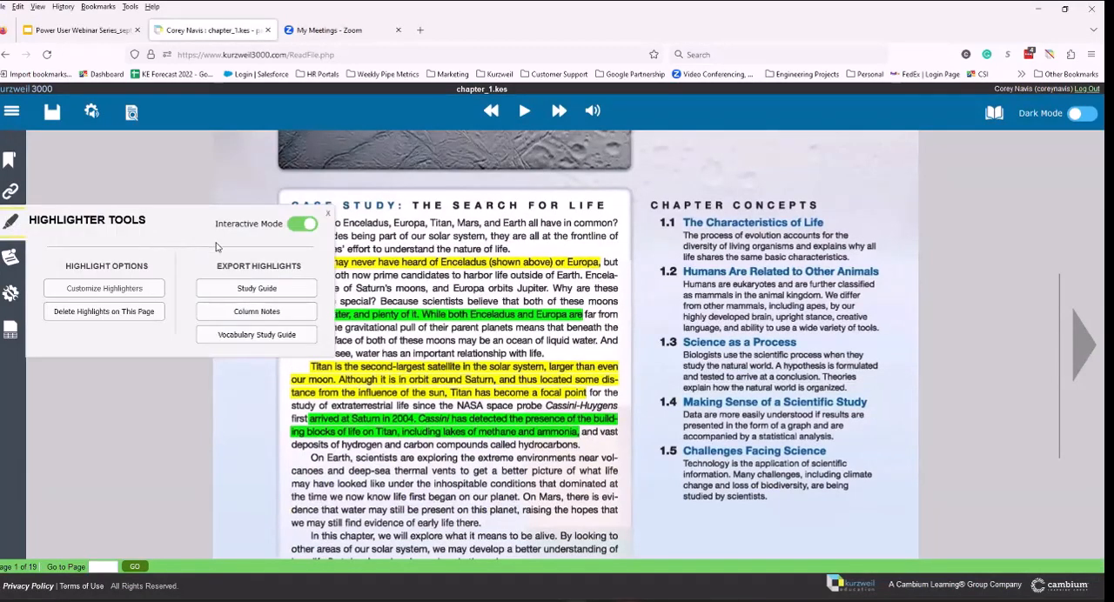
pyautogui.click(257, 288)
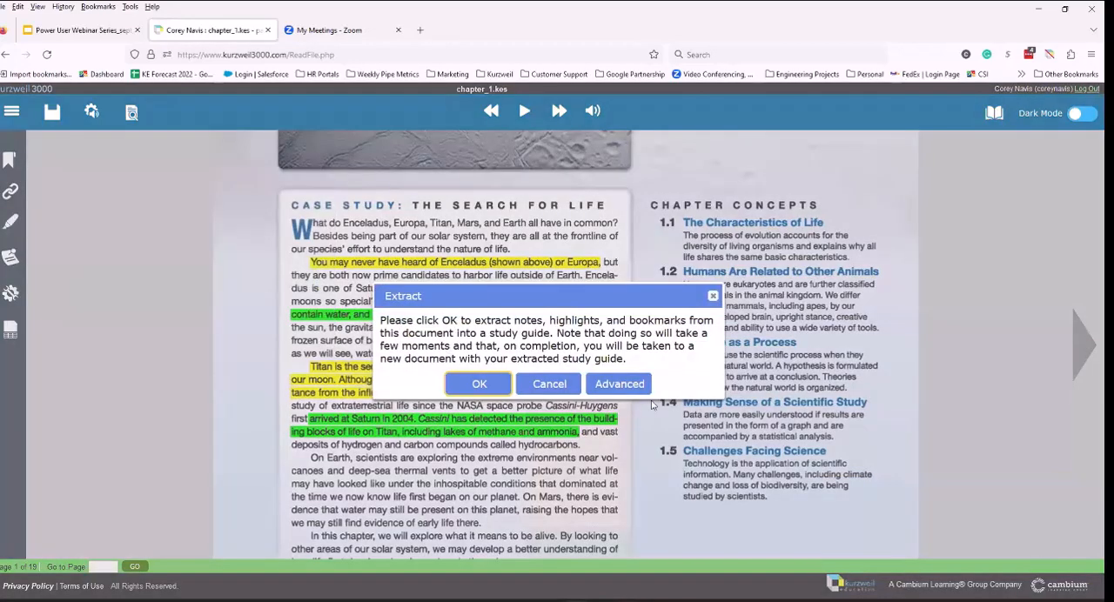
pyautogui.click(470, 387)
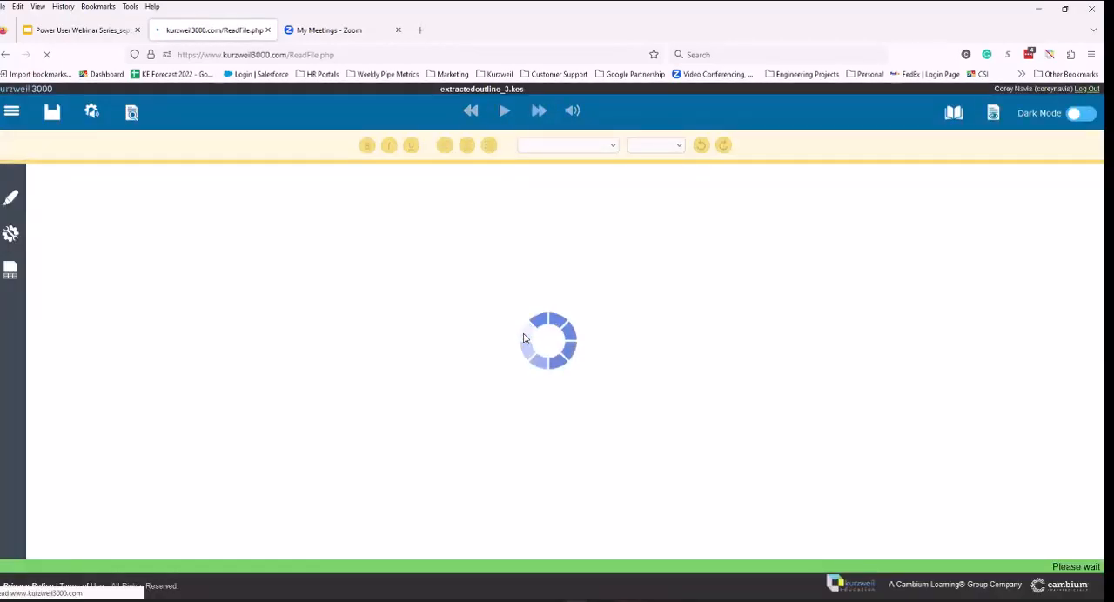
# Step: Add the line "Write more notes." below the last green entry of the study guide
pyautogui.click(695, 319)
pyautogui.press('Return')
pyautogui.write('Write ')
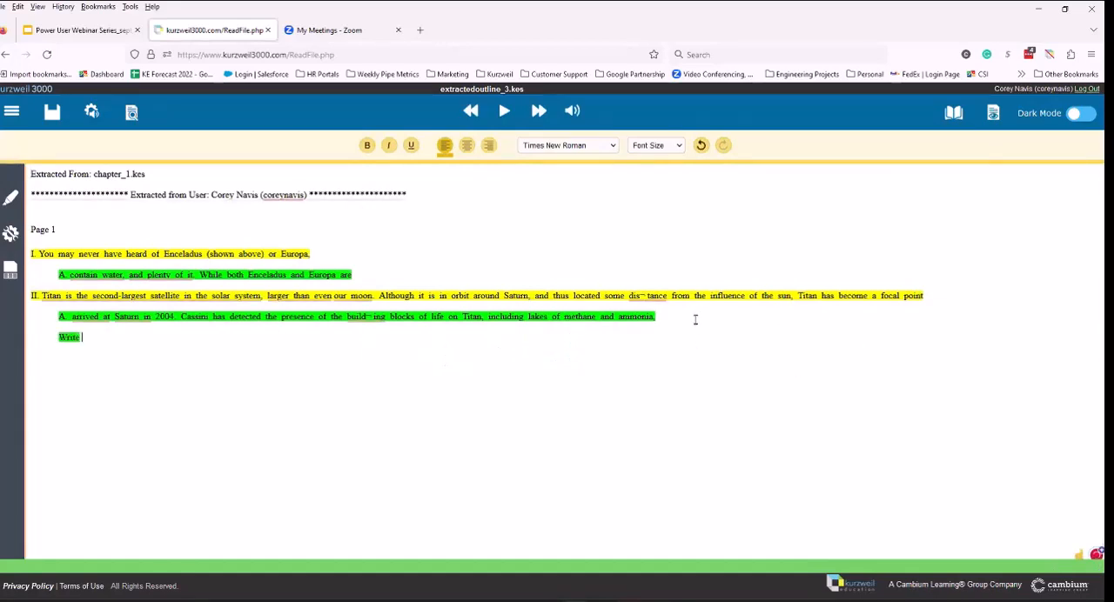
pyautogui.write('more notes.')
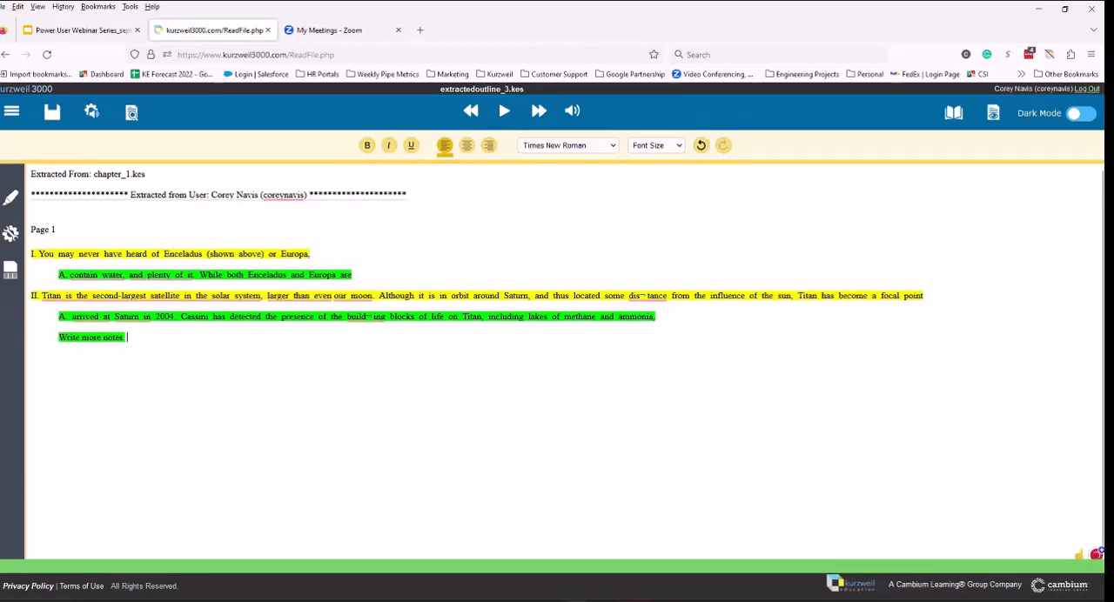
# Step: Turn off the highlighters' Interactive Mode and erase the highlighting from mid-"Enceladus" in item I to mid-"around" in item II
pyautogui.click(11, 198)
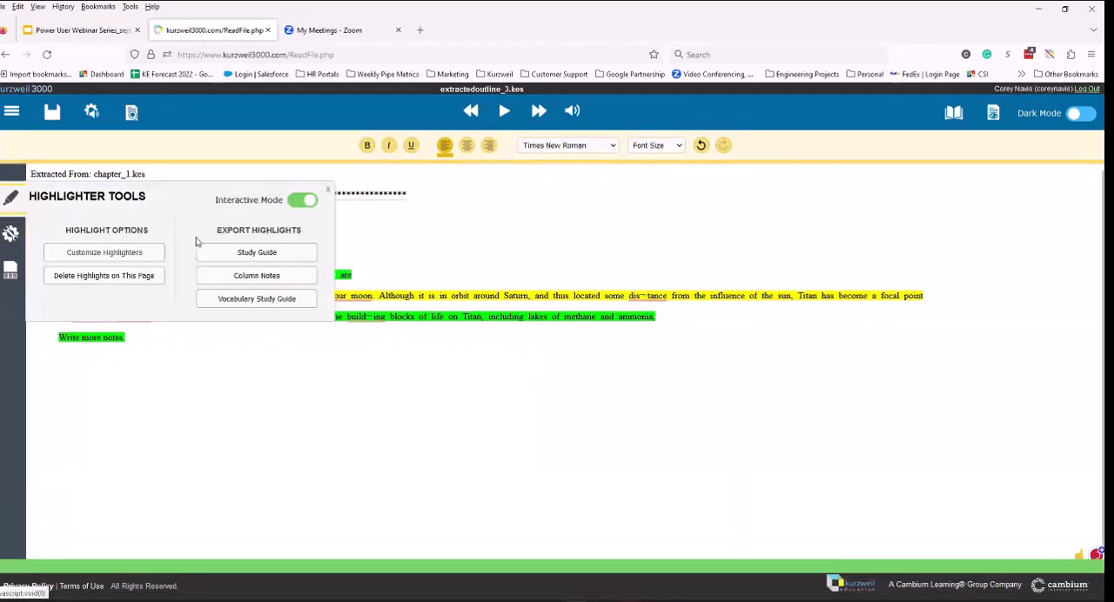
pyautogui.click(296, 201)
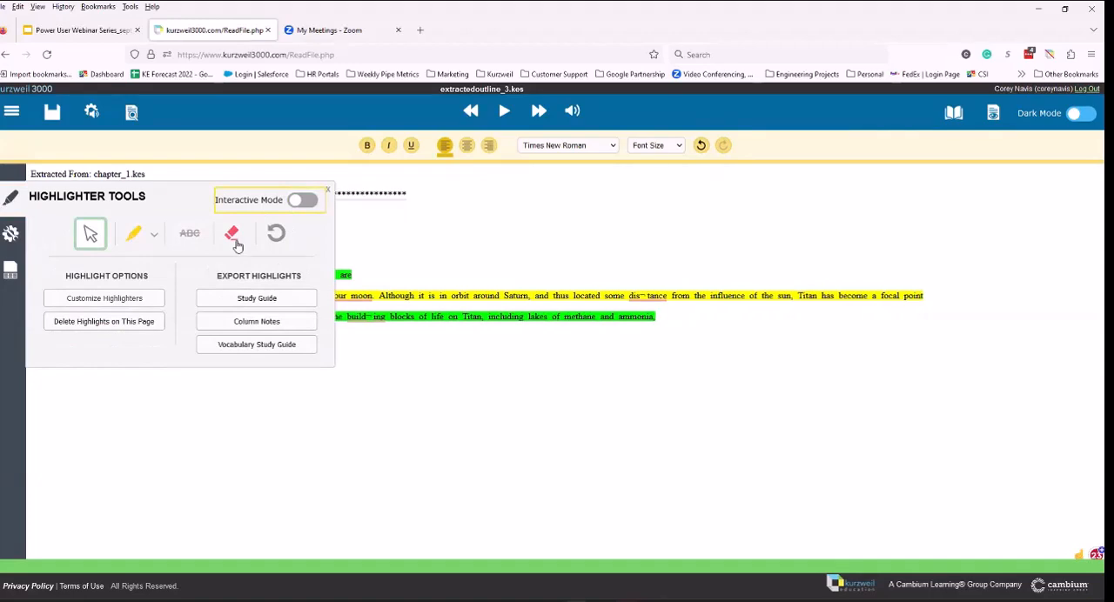
pyautogui.moveTo(696, 329)
pyautogui.mouseDown()
pyautogui.moveTo(258, 225)
pyautogui.moveTo(127, 211)
pyautogui.mouseUp()
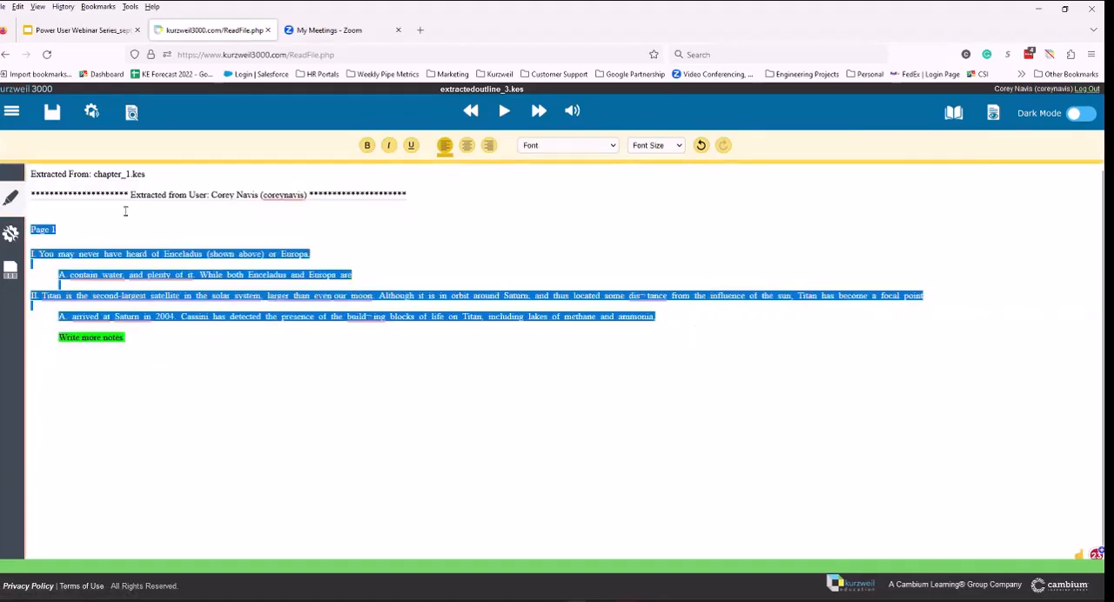
pyautogui.moveTo(149, 342); pyautogui.dragTo(32, 327)
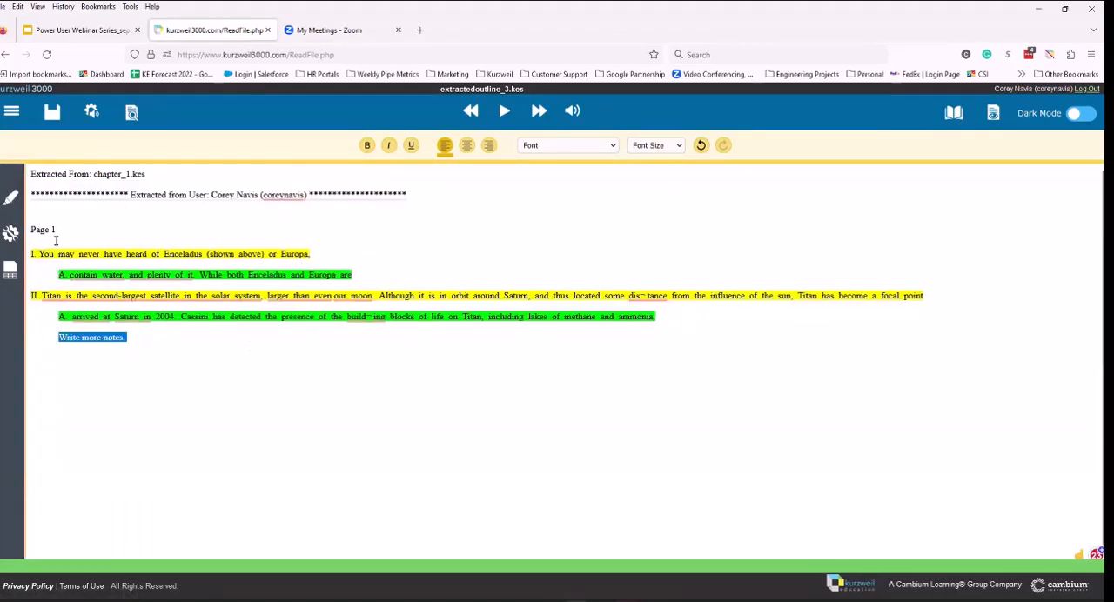
pyautogui.click(11, 198)
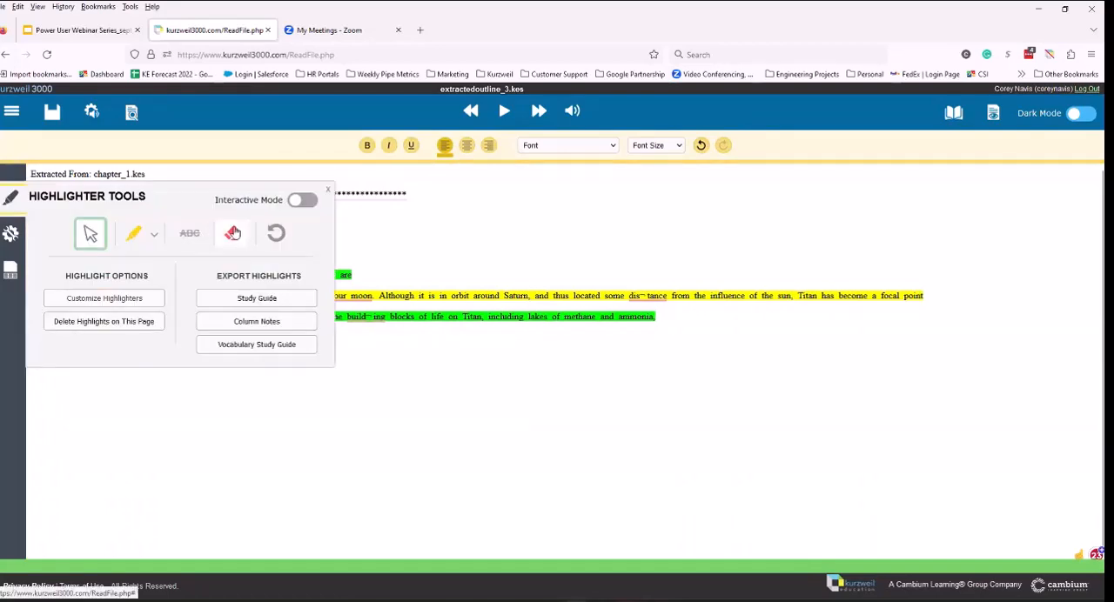
pyautogui.click(232, 233)
pyautogui.moveTo(485, 296); pyautogui.dragTo(186, 255)
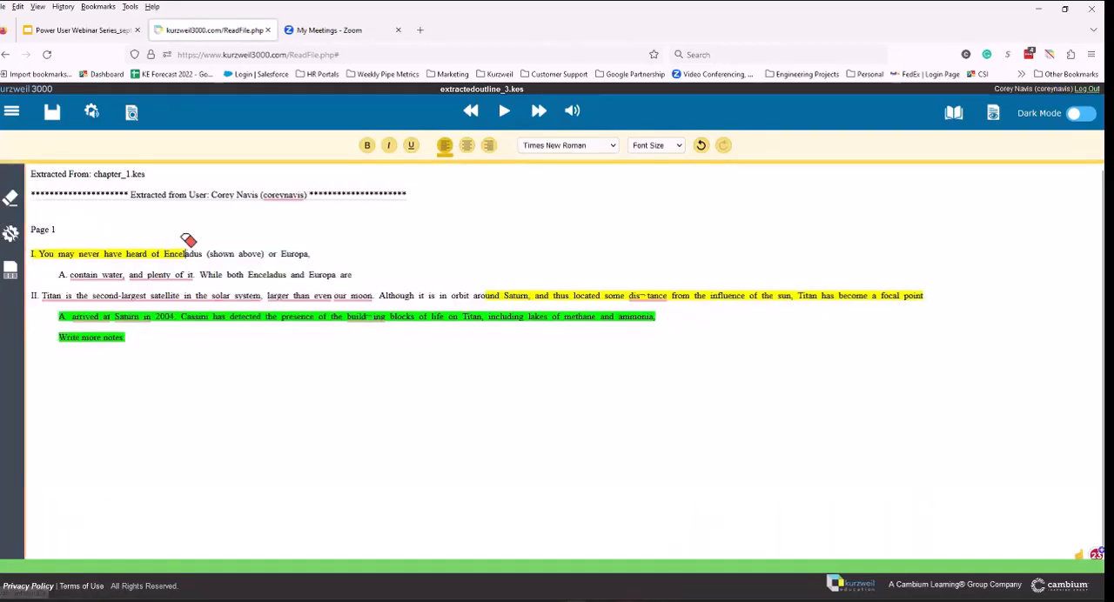
pyautogui.click(11, 200)
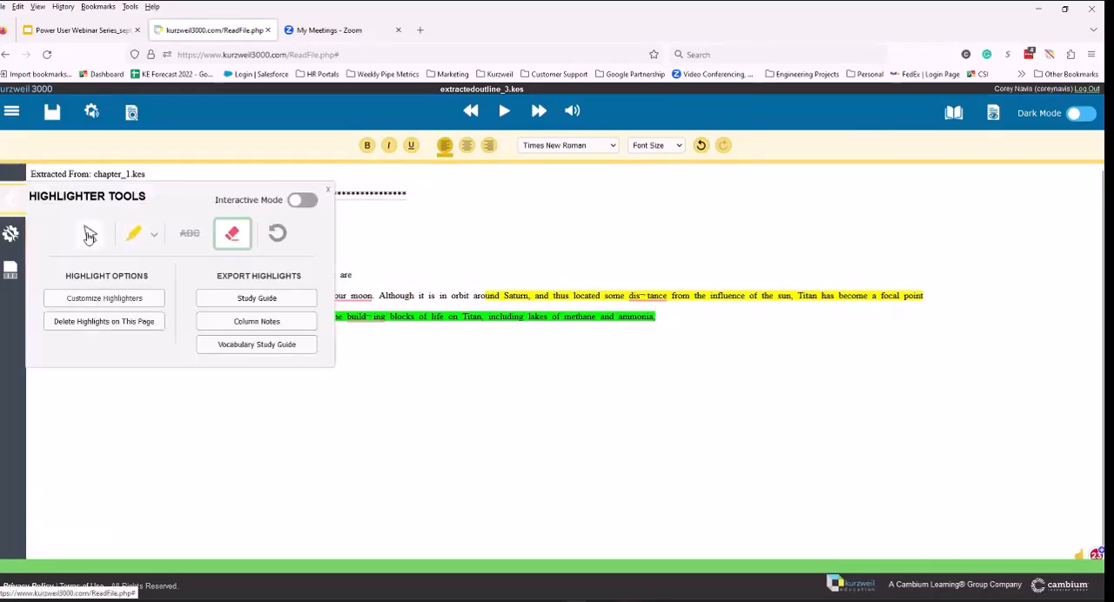
pyautogui.click(88, 235)
pyautogui.click(547, 286)
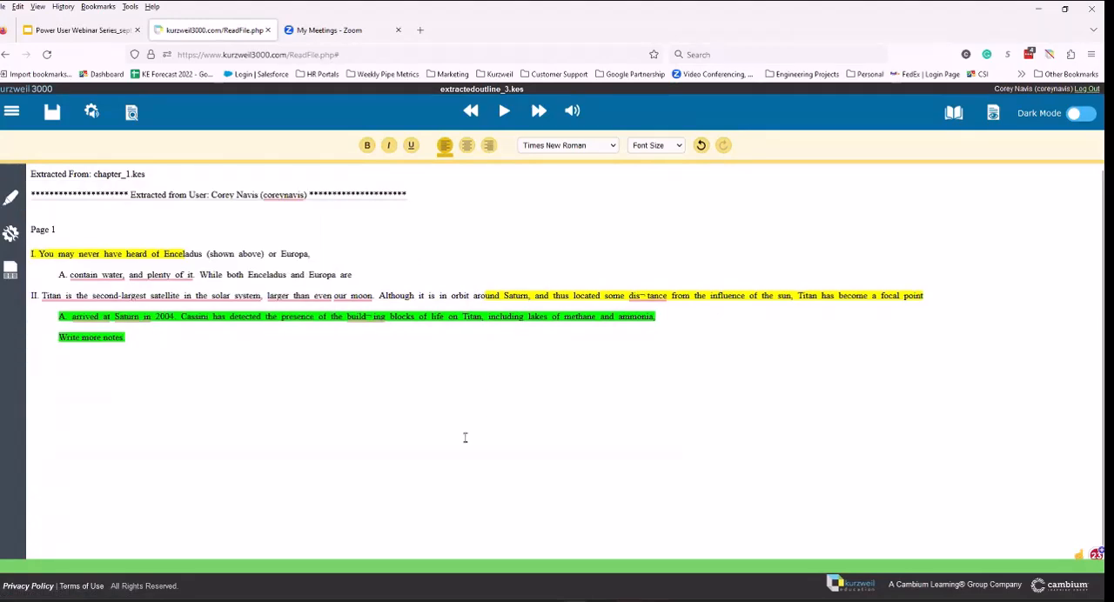
pyautogui.click(53, 111)
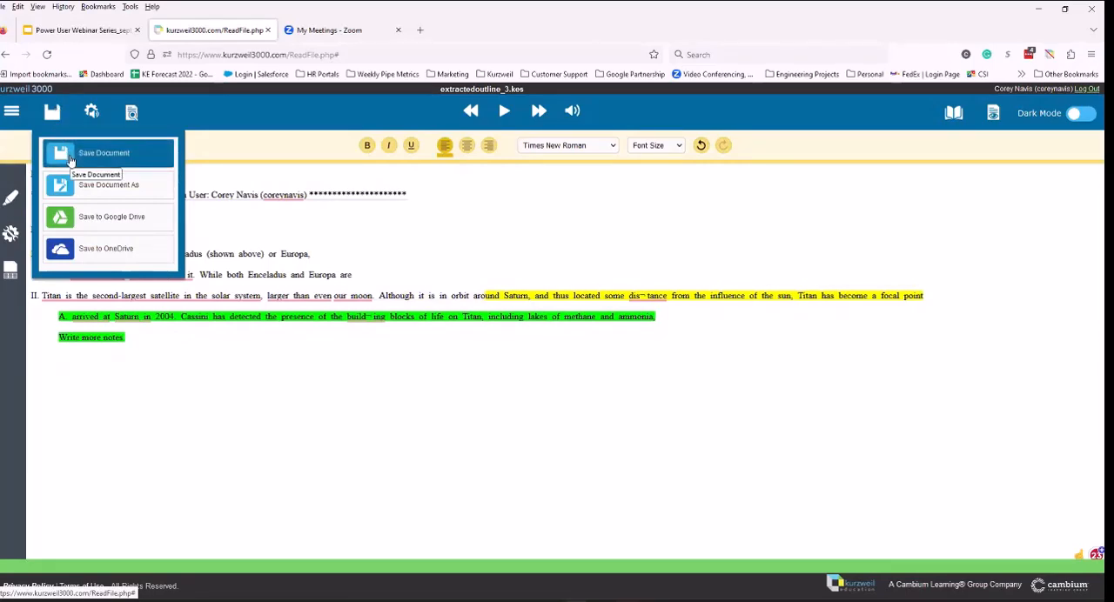
pyautogui.click(97, 185)
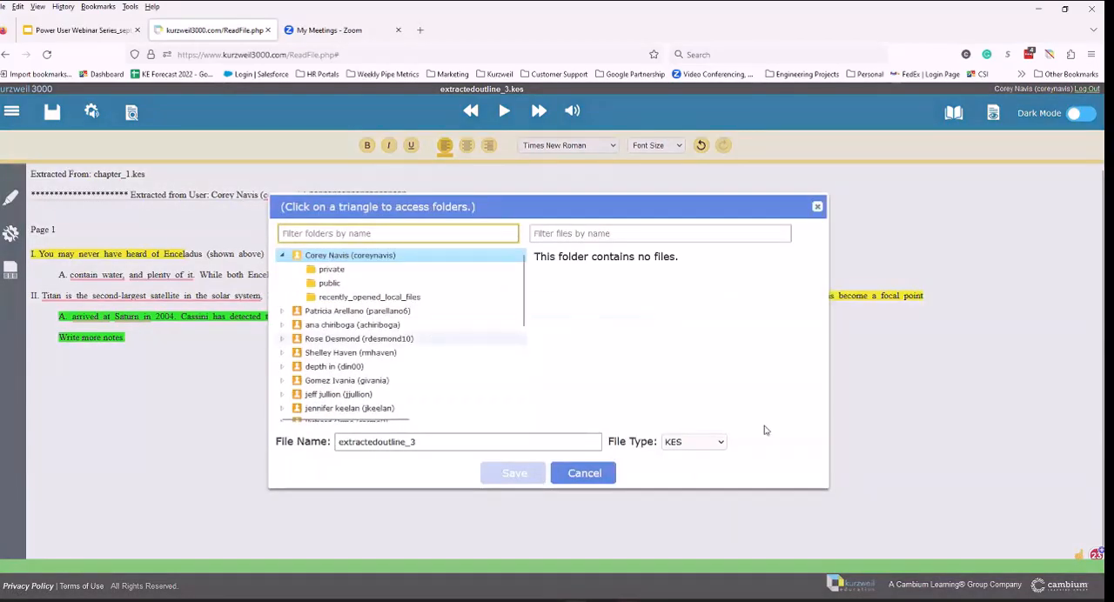
pyautogui.click(591, 477)
pyautogui.moveTo(52, 111)
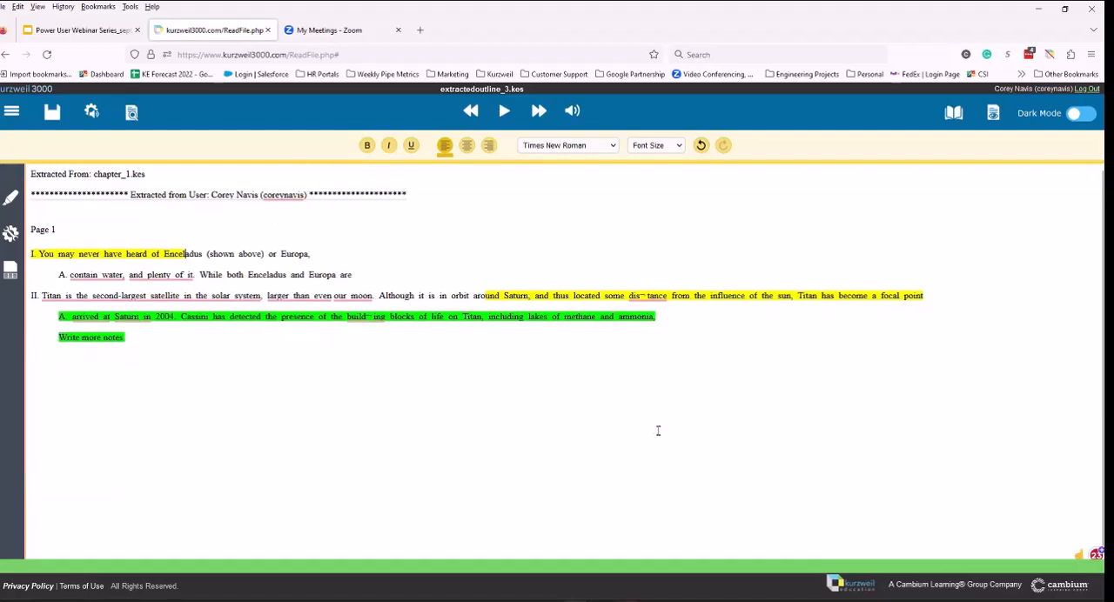
# Step: Reopen the recent file chapter_1.kes, leaving the study guide without saving, and show the highlighted case study
pyautogui.click(11, 111)
pyautogui.click(79, 150)
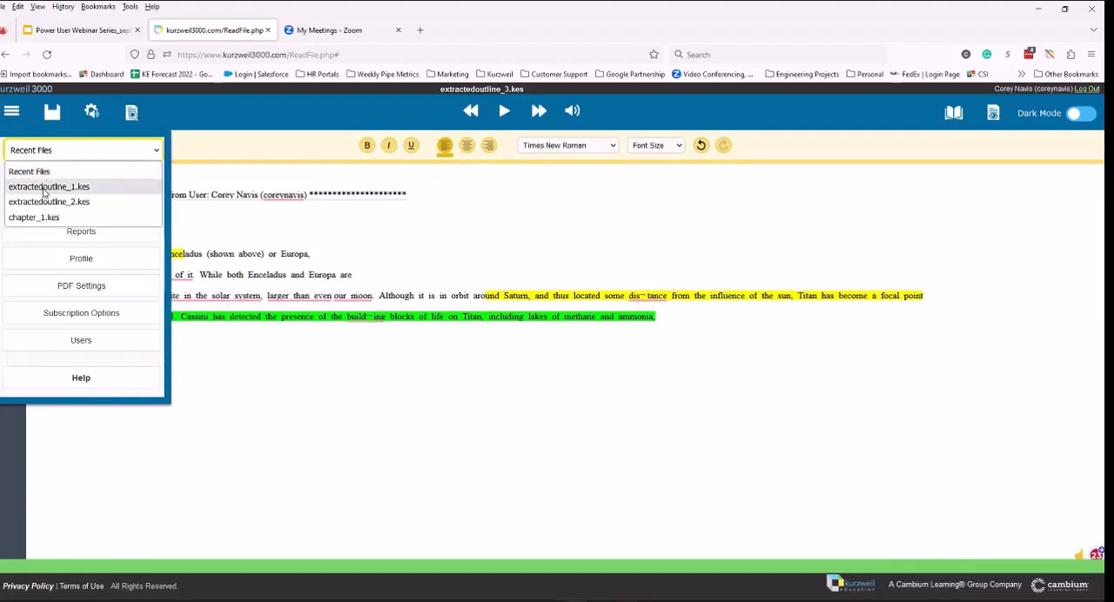
pyautogui.click(39, 217)
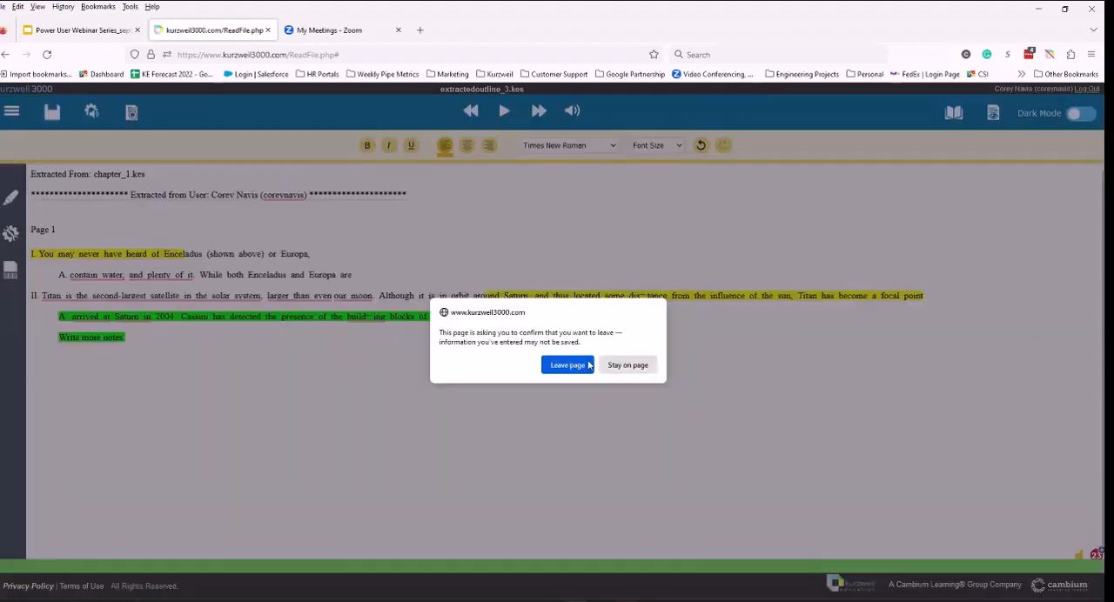
pyautogui.click(568, 365)
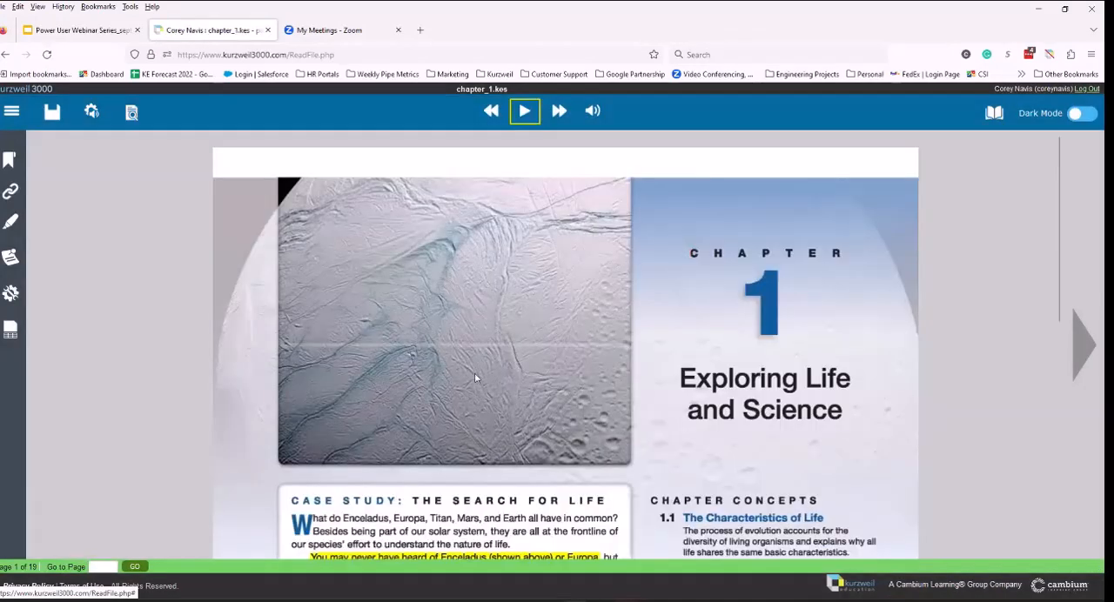
pyautogui.scroll(-3, 556, 361)
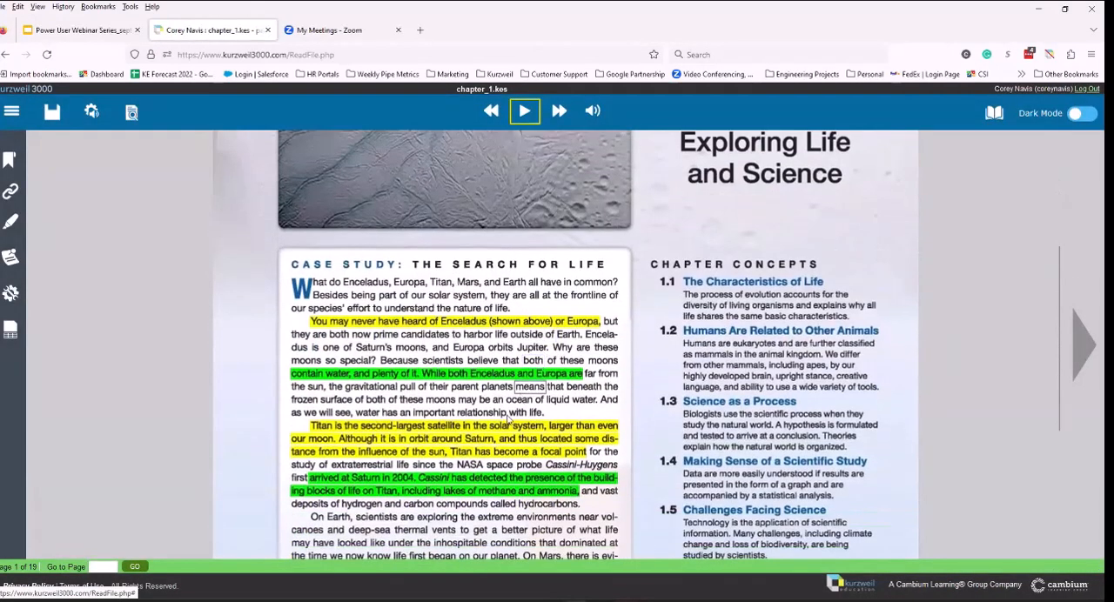
# Step: Erase all yellow and green highlighting from the case study, from "You may never have heard" through "methane and ammonia"
pyautogui.click(13, 226)
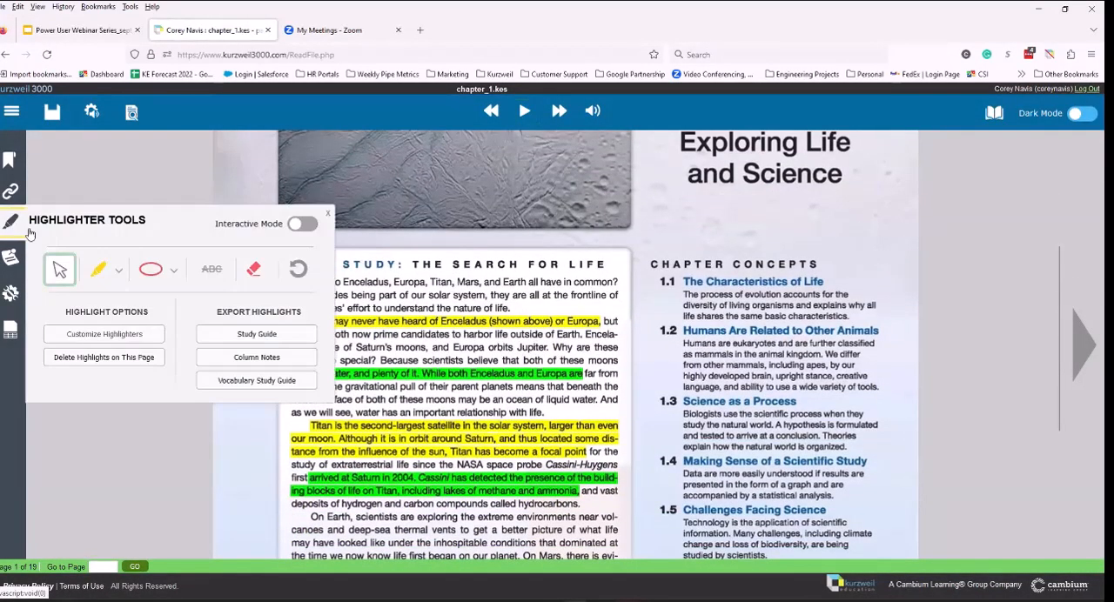
pyautogui.click(254, 270)
pyautogui.click(506, 325)
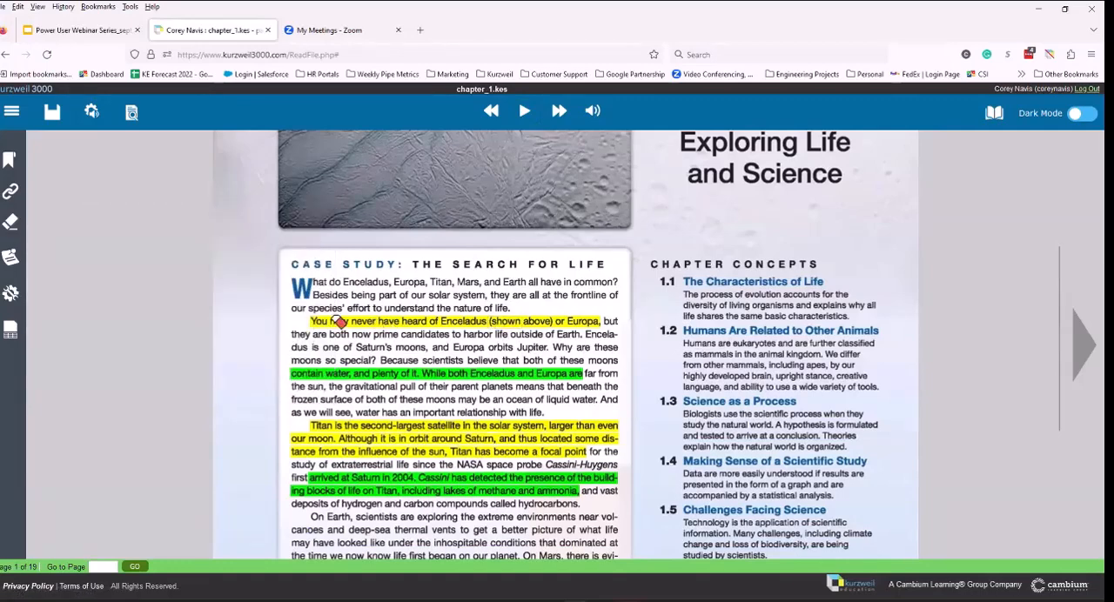
pyautogui.moveTo(316, 330)
pyautogui.mouseDown()
pyautogui.moveTo(537, 341)
pyautogui.moveTo(586, 430)
pyautogui.moveTo(608, 509)
pyautogui.mouseUp()
pyautogui.click(485, 400)
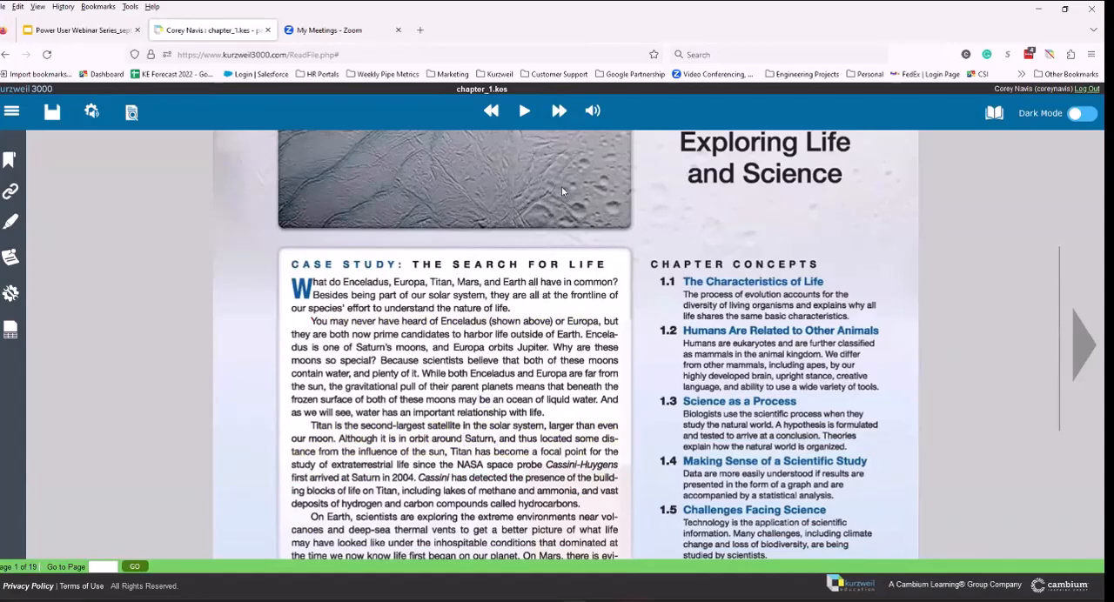
# Step: Place a voice note in the margin beside "You may never have heard" and record about 7 seconds, allowing microphone access
pyautogui.click(11, 258)
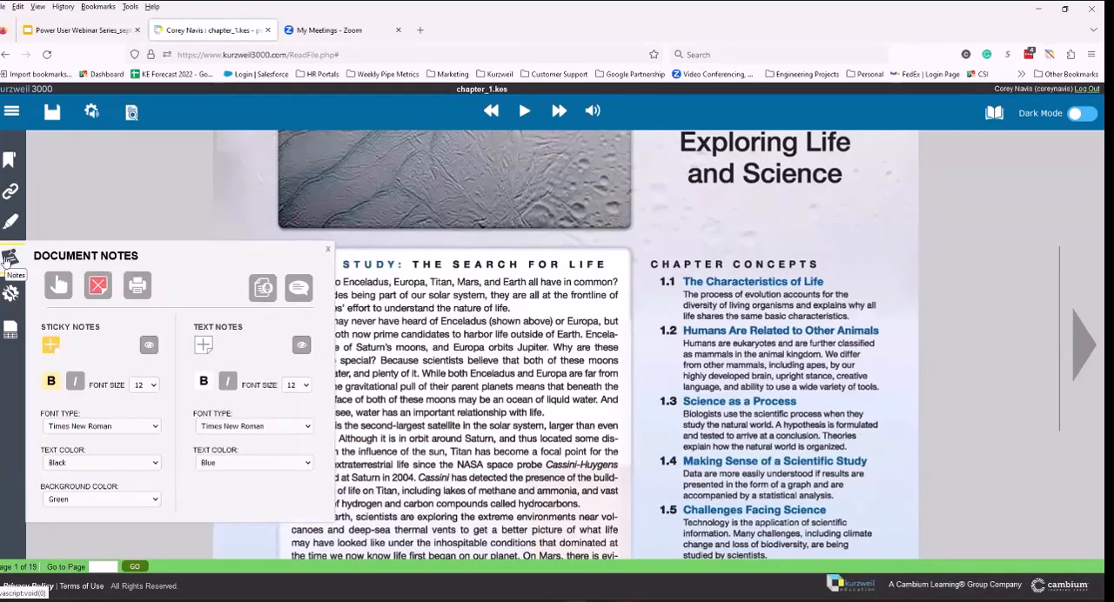
pyautogui.click(261, 290)
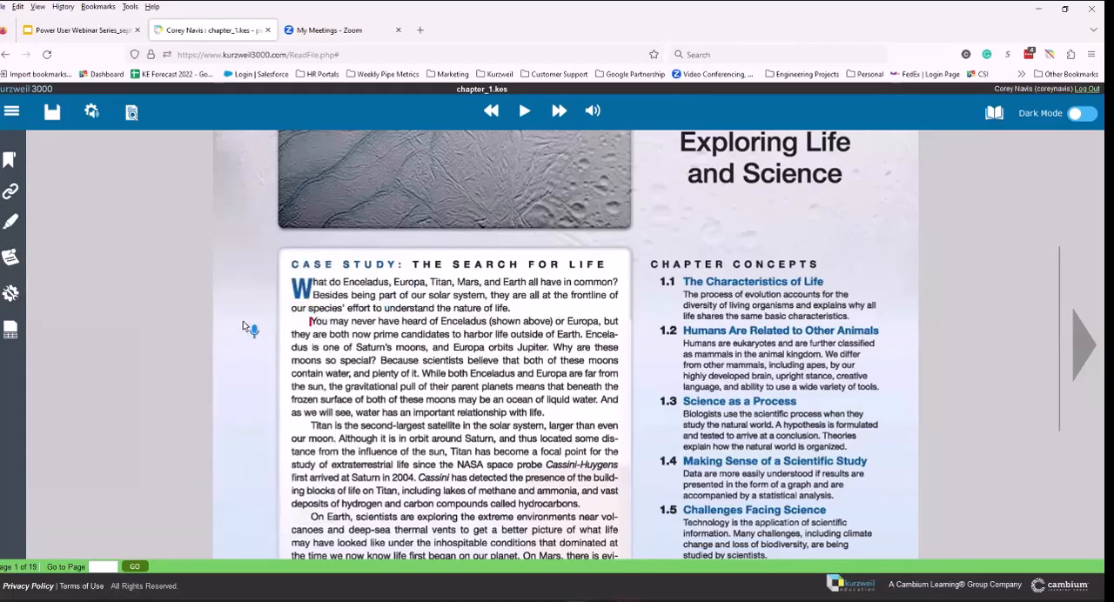
pyautogui.click(243, 327)
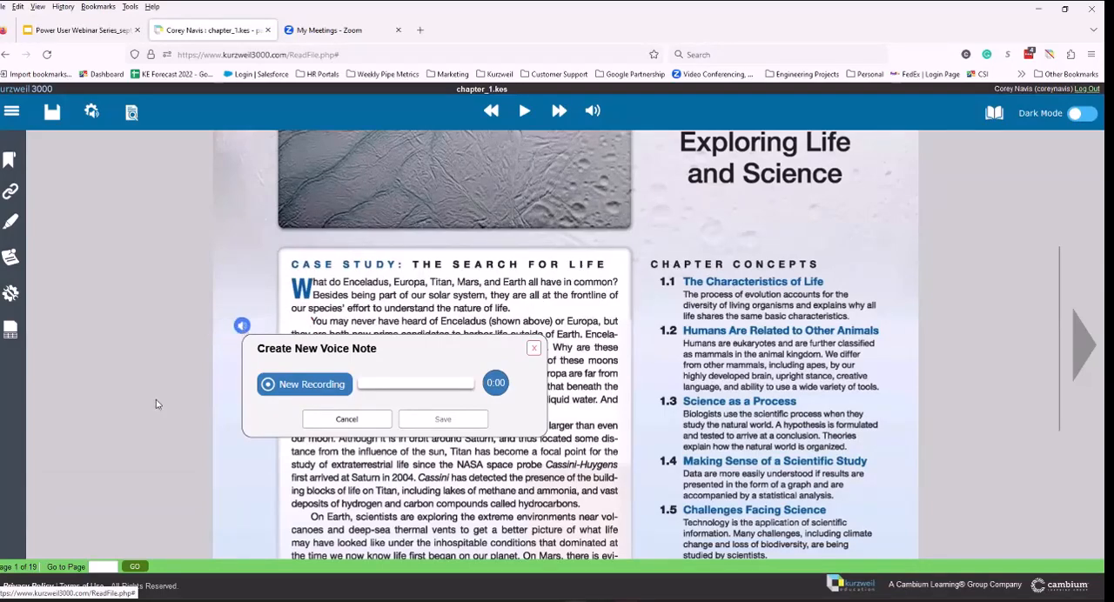
pyautogui.click(309, 385)
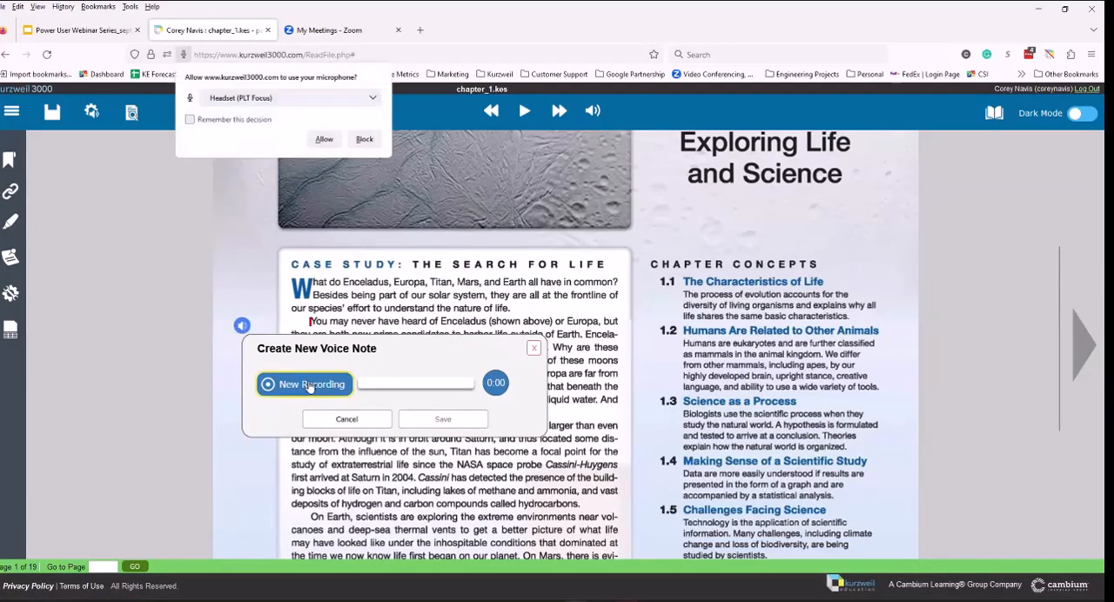
pyautogui.click(323, 139)
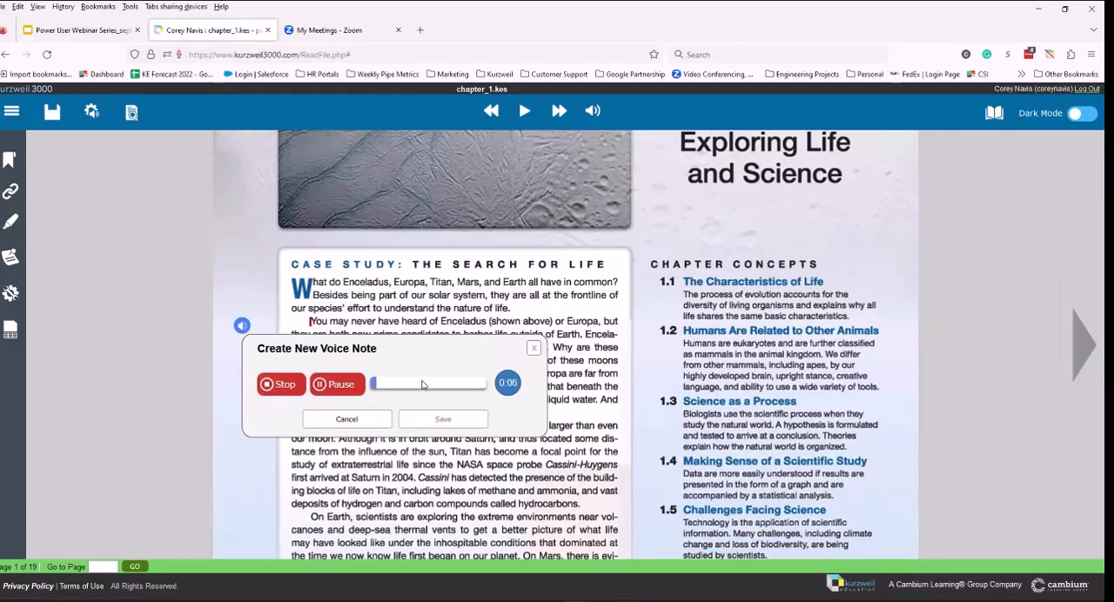
pyautogui.click(272, 389)
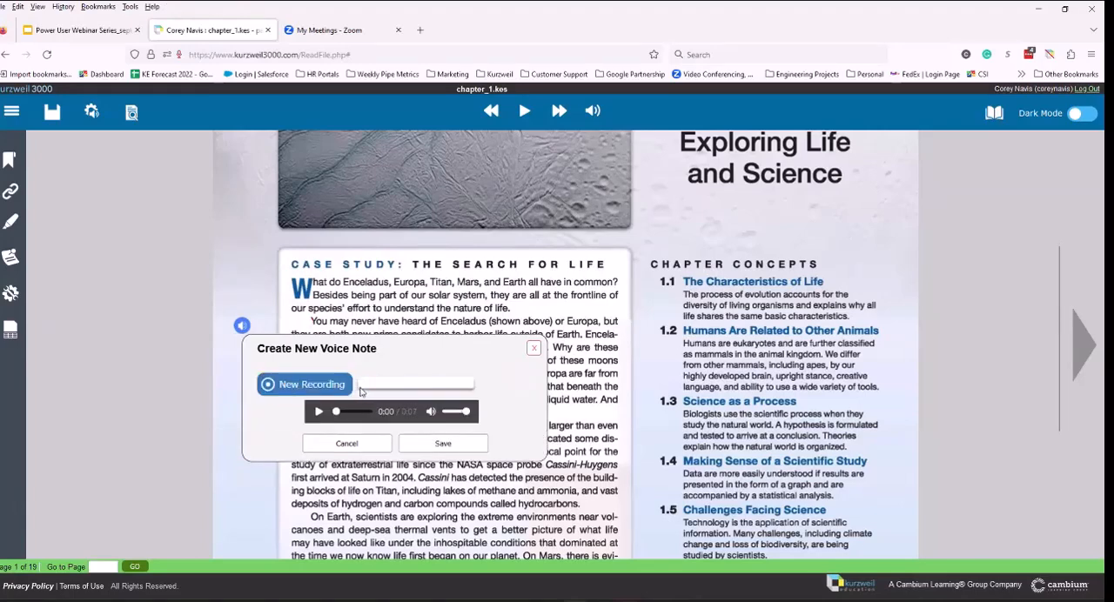
# Step: Play back the new voice recording and save the voice note
pyautogui.click(318, 412)
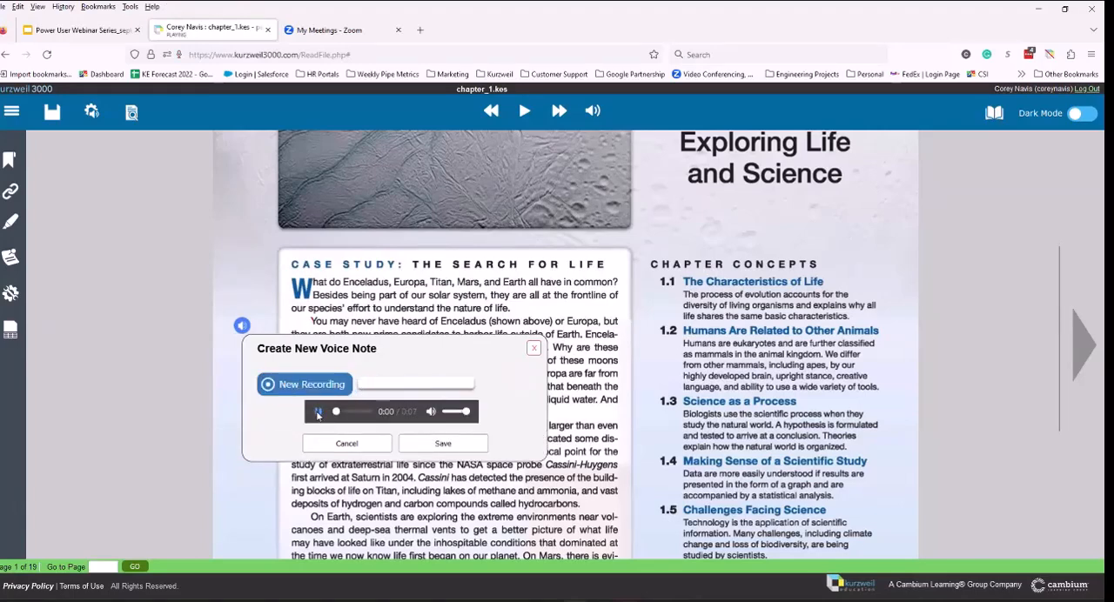
pyautogui.click(318, 415)
pyautogui.click(426, 445)
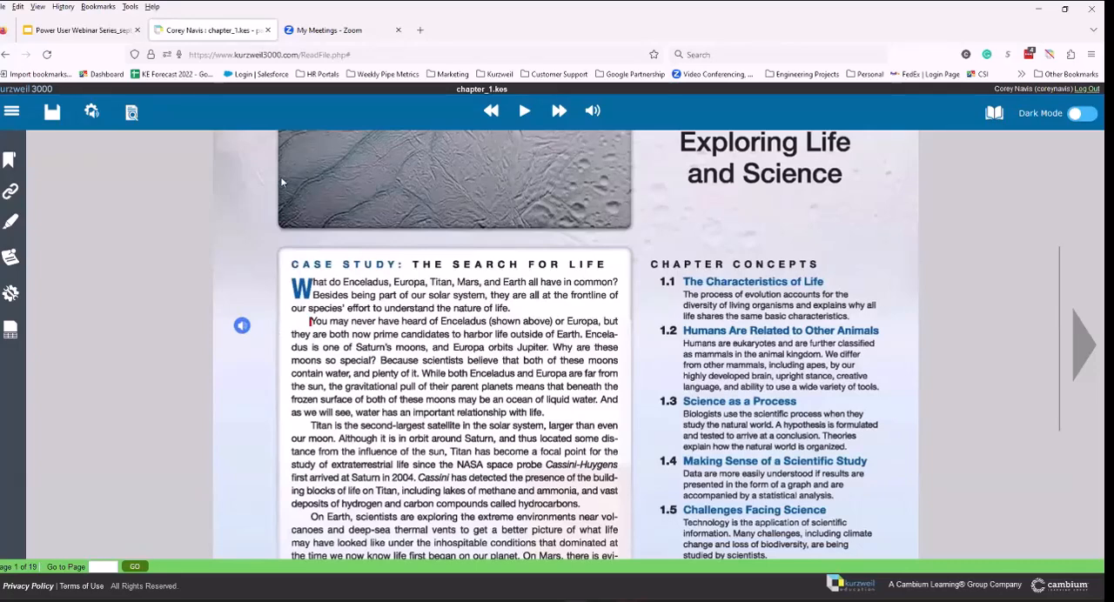
# Step: Draw a tall, narrow text note in the margin below the voice note and enter "Type notes"
pyautogui.click(10, 257)
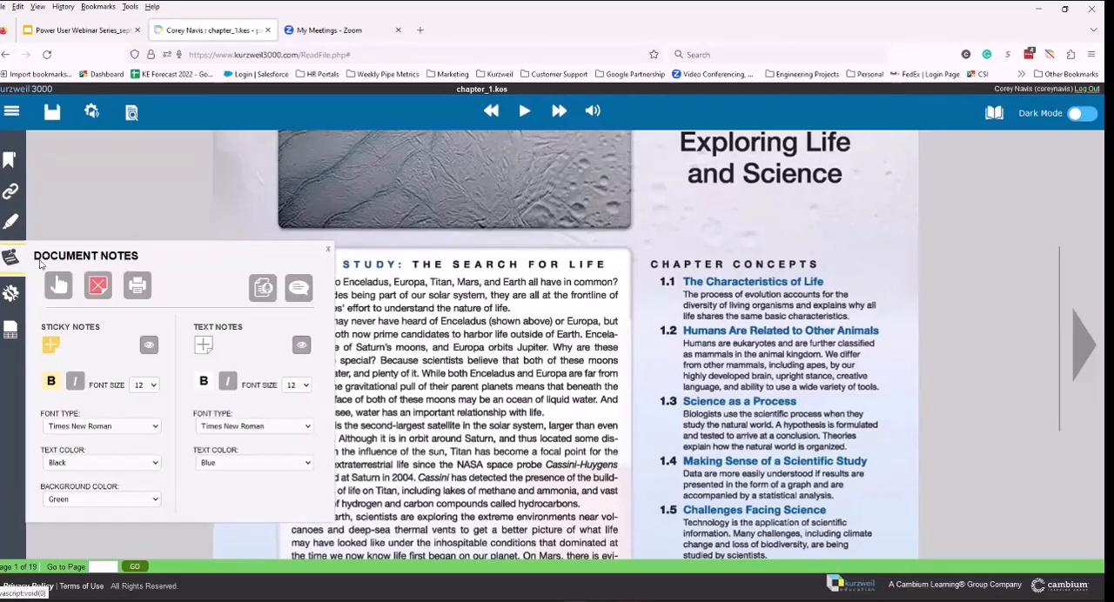
pyautogui.click(202, 346)
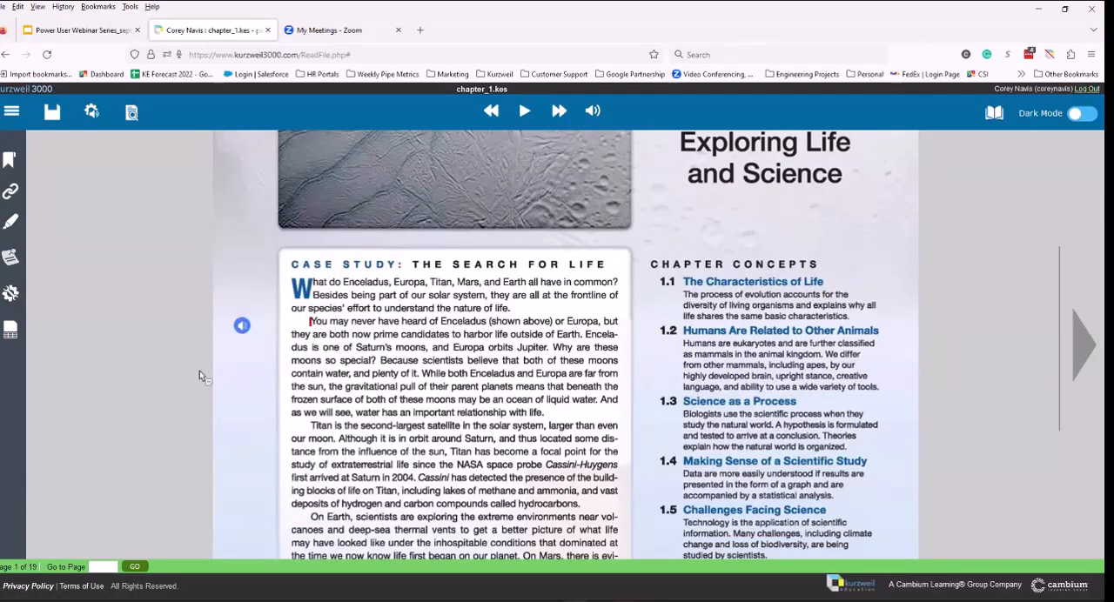
pyautogui.moveTo(237, 351); pyautogui.dragTo(280, 443)
pyautogui.click(264, 366)
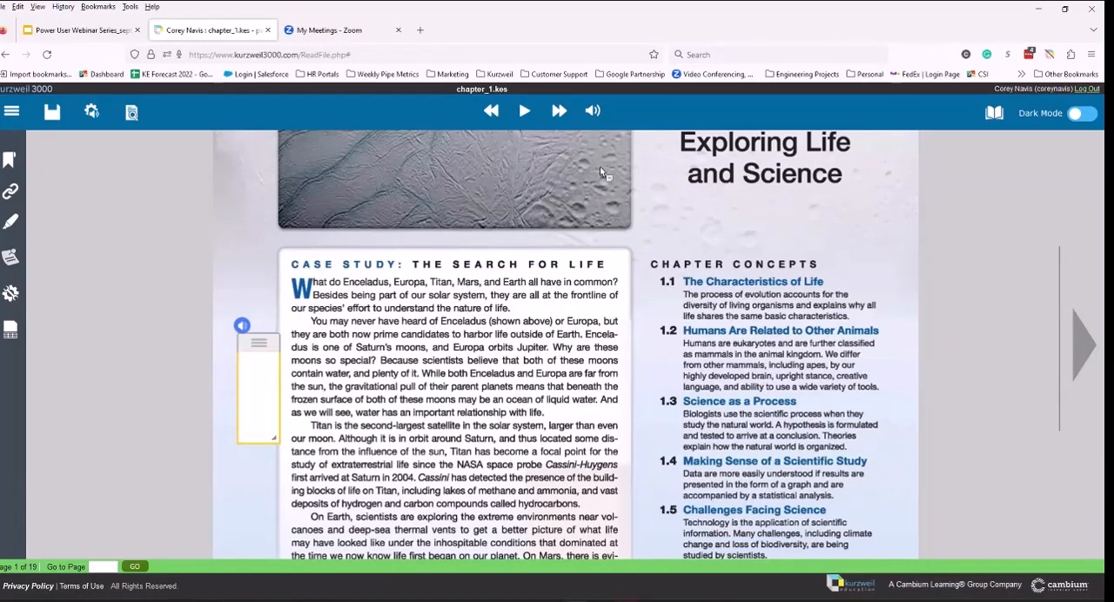
pyautogui.click(592, 111)
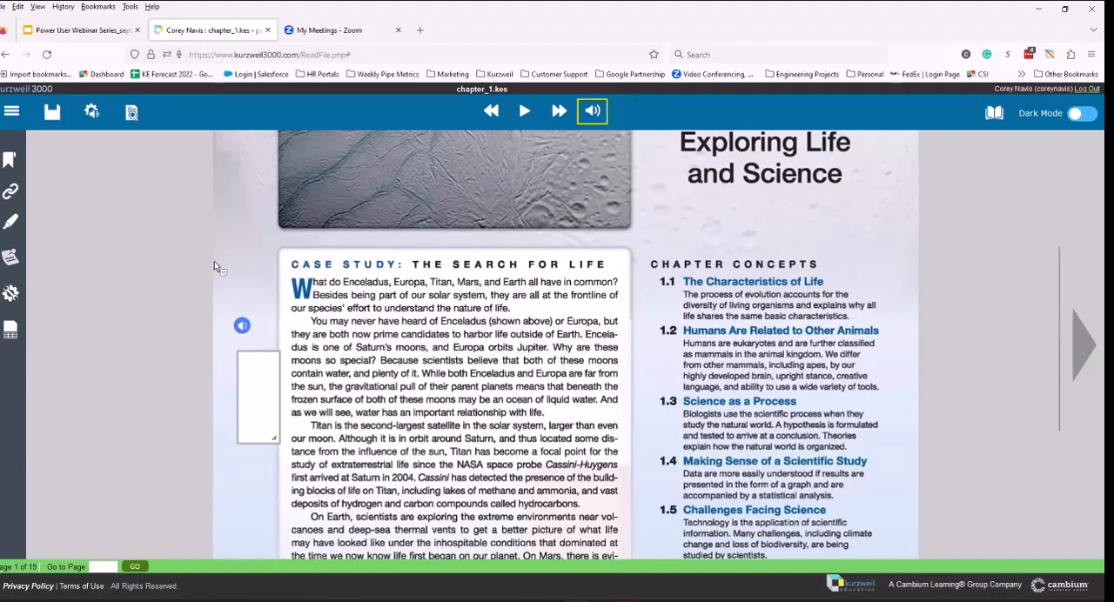
pyautogui.click(267, 354)
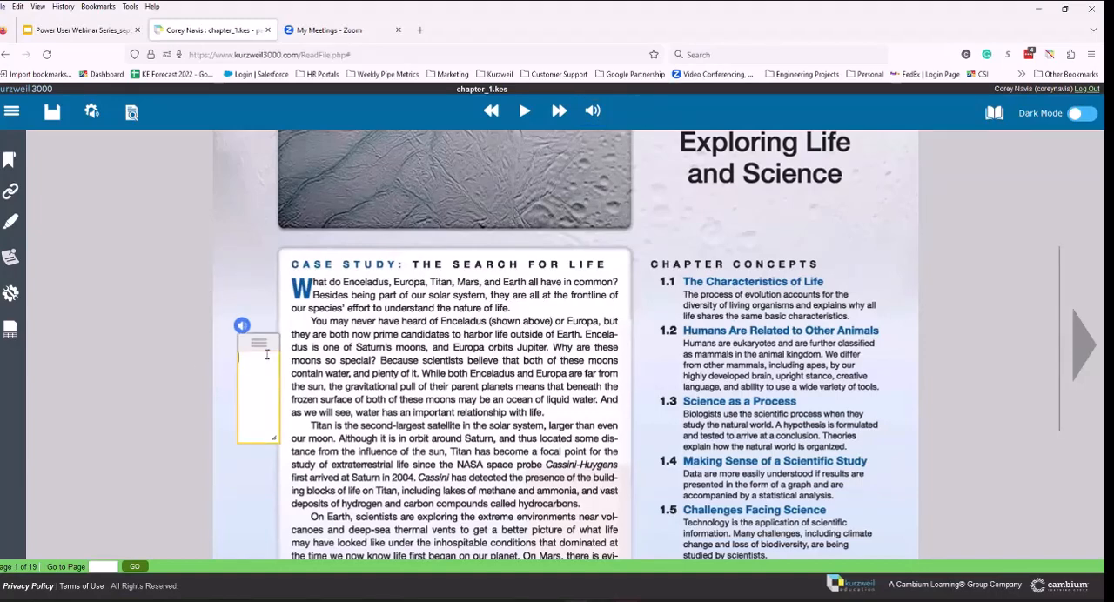
pyautogui.write('Type notes')
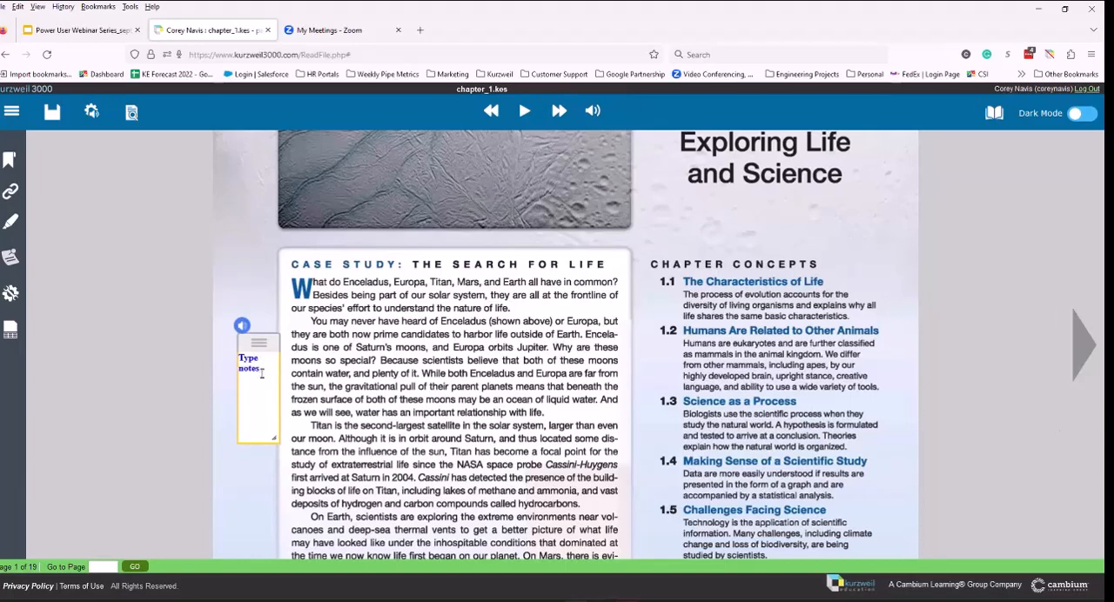
# Step: Hide the page's text notes and show them again
pyautogui.click(11, 254)
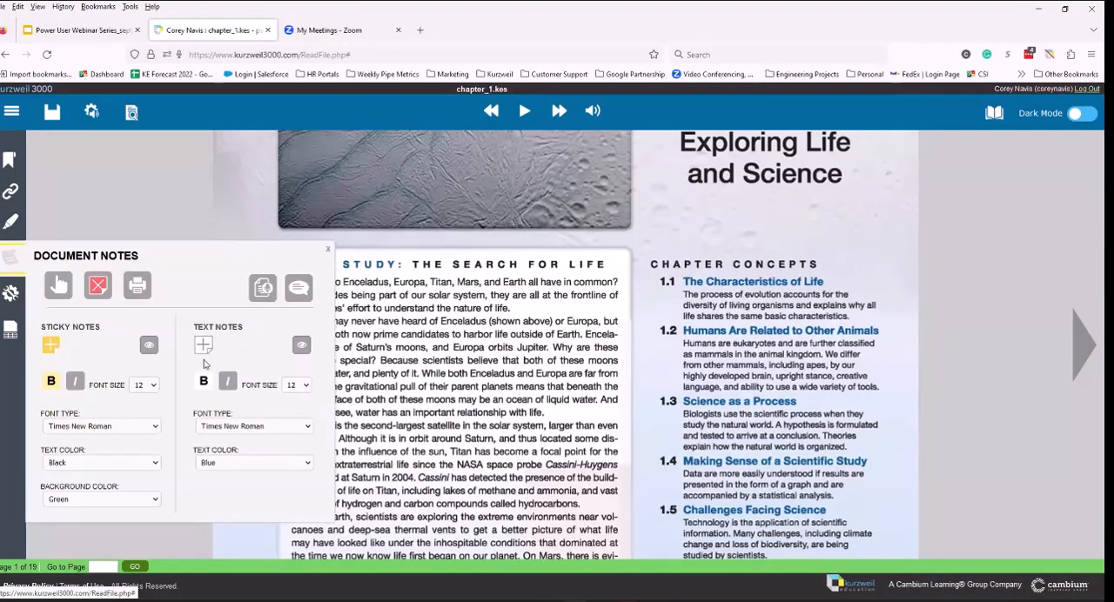
pyautogui.click(11, 254)
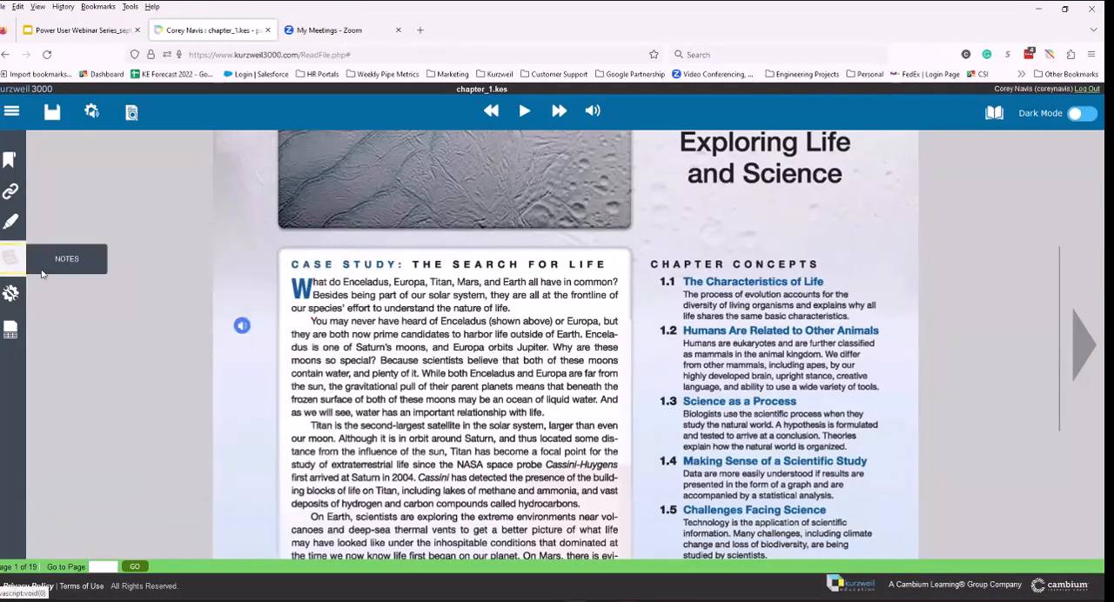
pyautogui.click(12, 254)
pyautogui.click(301, 348)
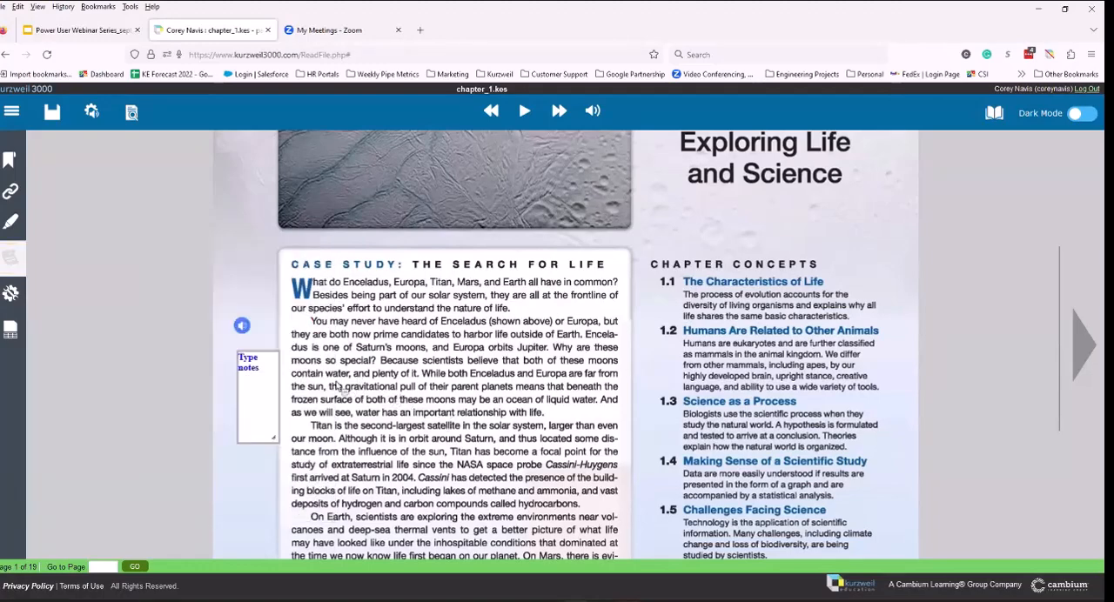
# Step: Clear the text note's contents, then shift it outward in the margin and make it shorter
pyautogui.click(264, 369)
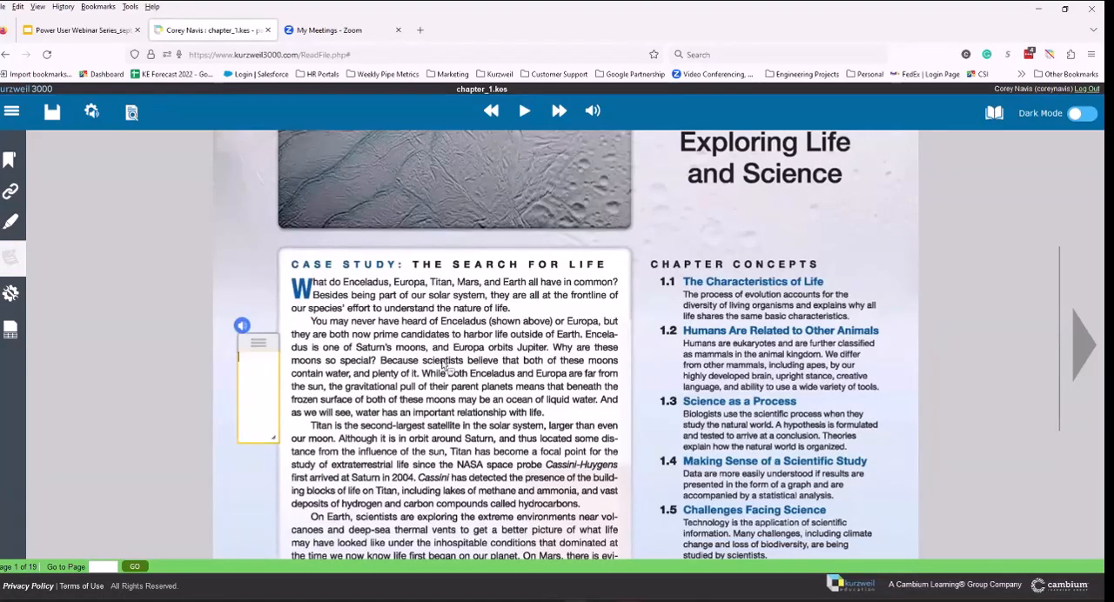
pyautogui.moveTo(251, 343); pyautogui.dragTo(238, 341)
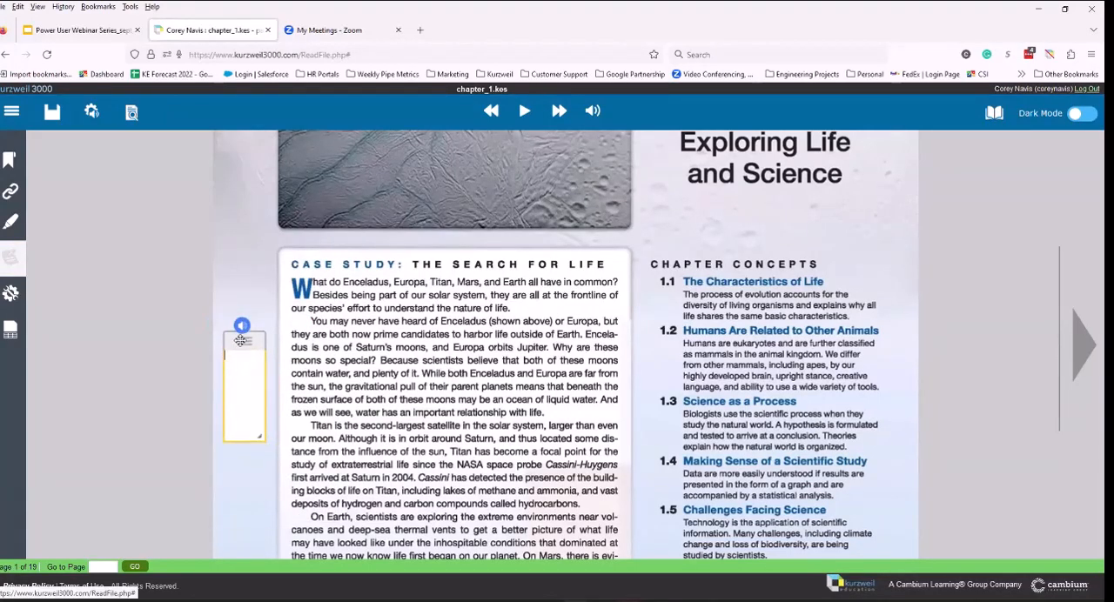
pyautogui.moveTo(261, 437); pyautogui.dragTo(268, 393)
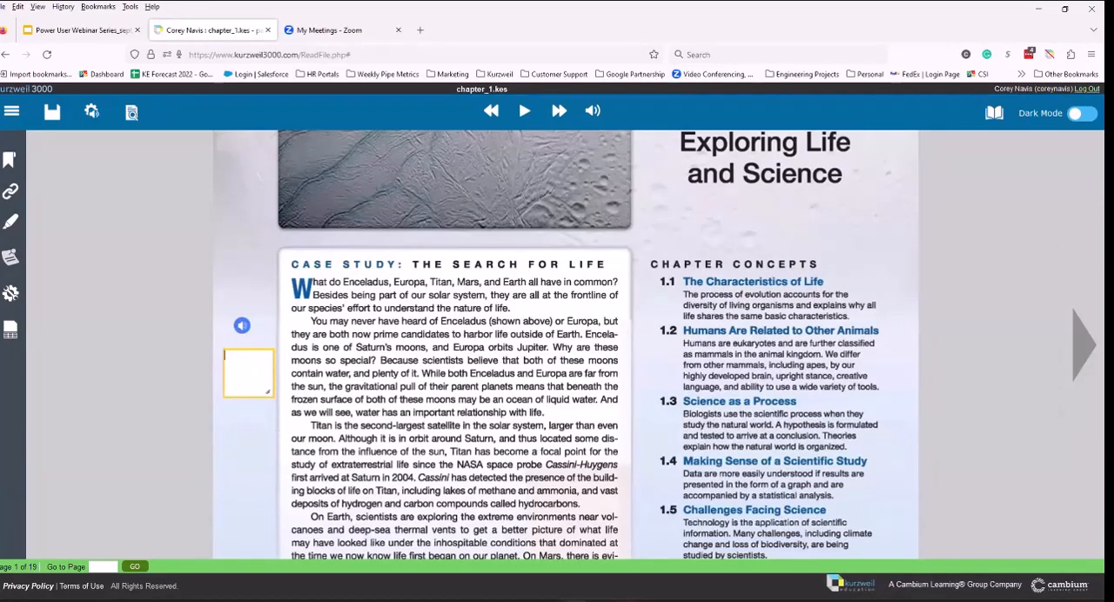
# Step: Translate the case study passage from "You may never have heard" through "an ocean of liquid" into Spanish
pyautogui.click(310, 321)
pyautogui.click(343, 334)
pyautogui.moveTo(315, 321); pyautogui.dragTo(548, 417)
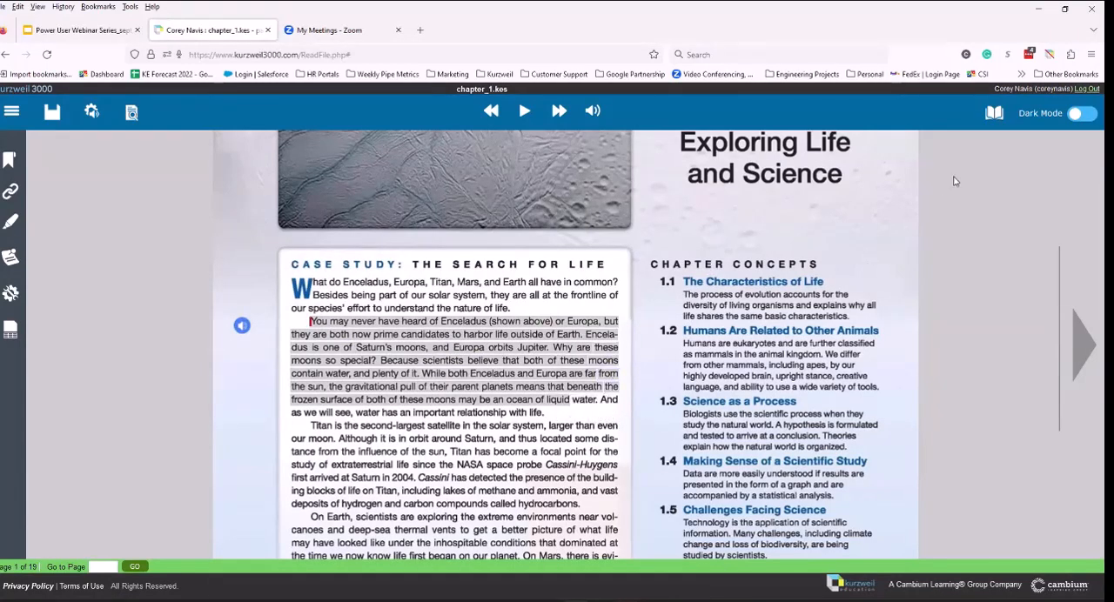
pyautogui.click(994, 114)
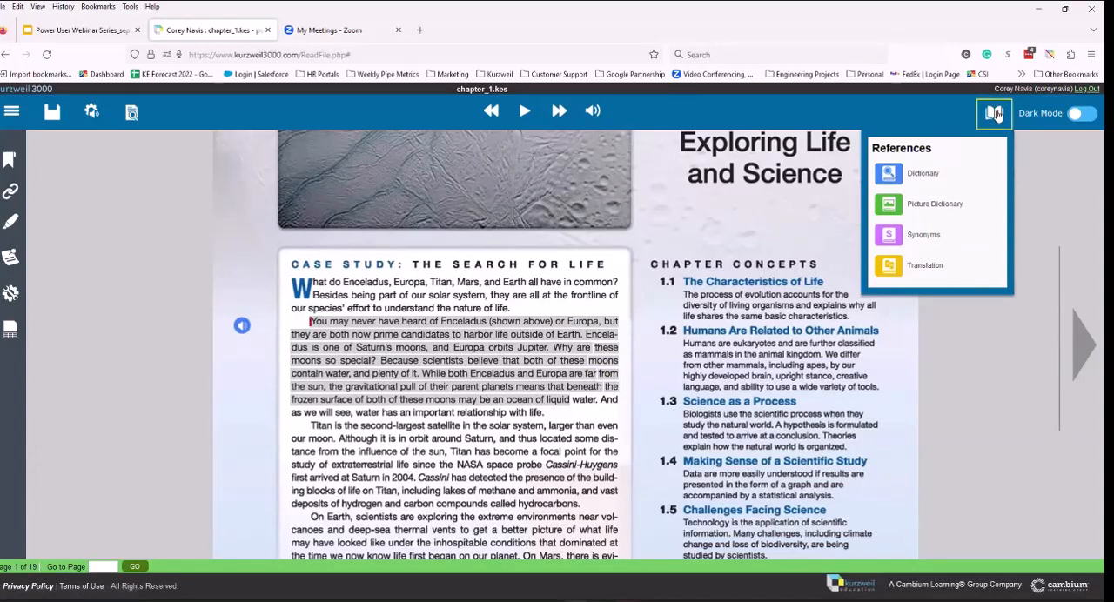
pyautogui.click(922, 266)
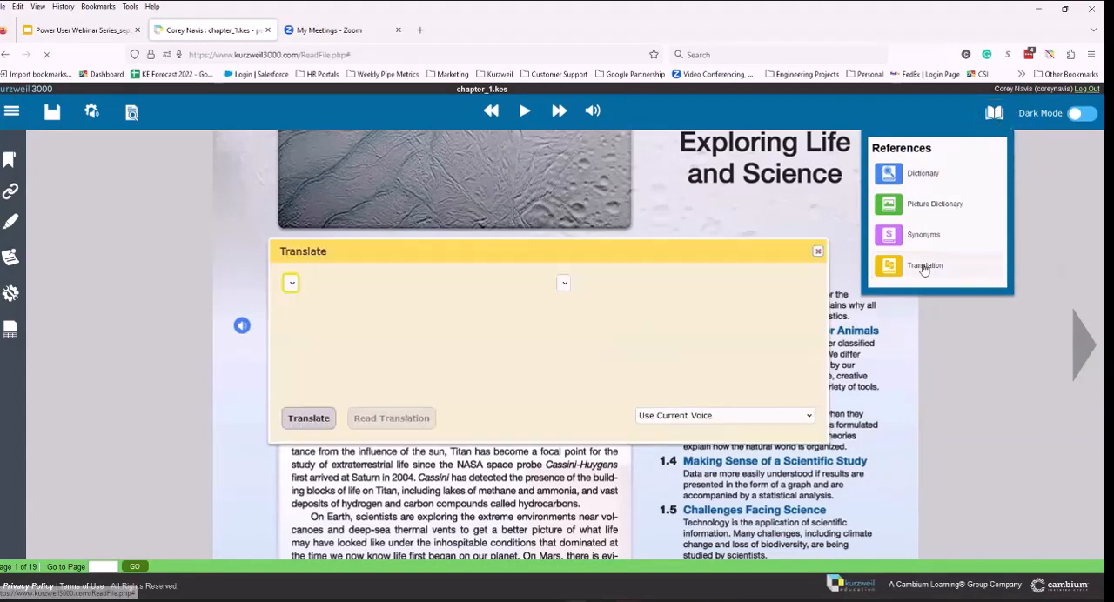
pyautogui.moveTo(610, 245); pyautogui.dragTo(801, 188)
pyautogui.click(500, 358)
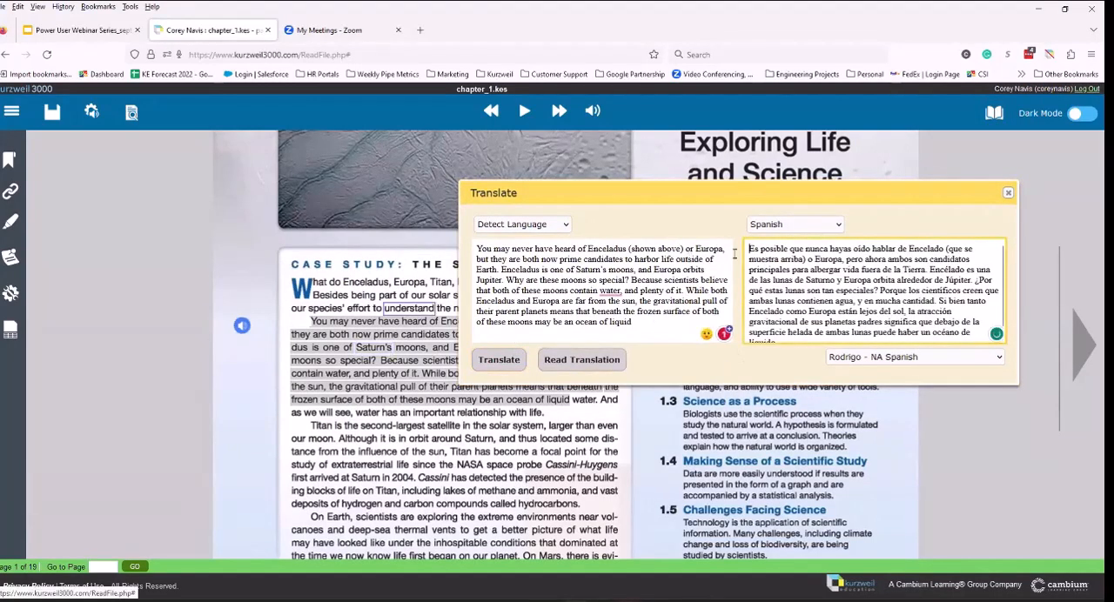
# Step: Draw a small text note in the margin below the voice note, beside the selected passage
pyautogui.click(10, 256)
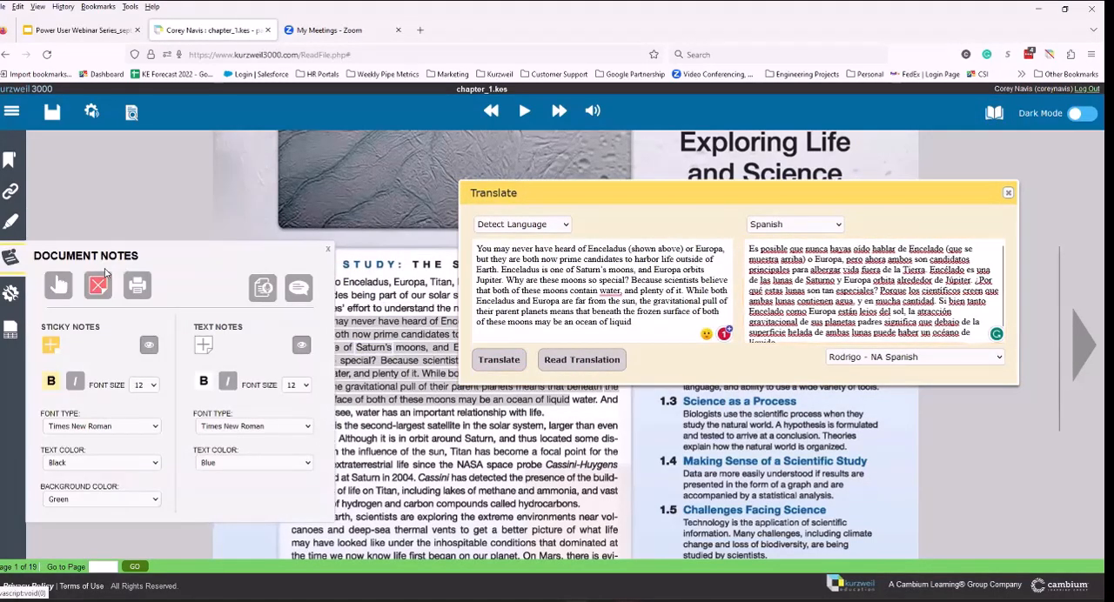
pyautogui.click(204, 346)
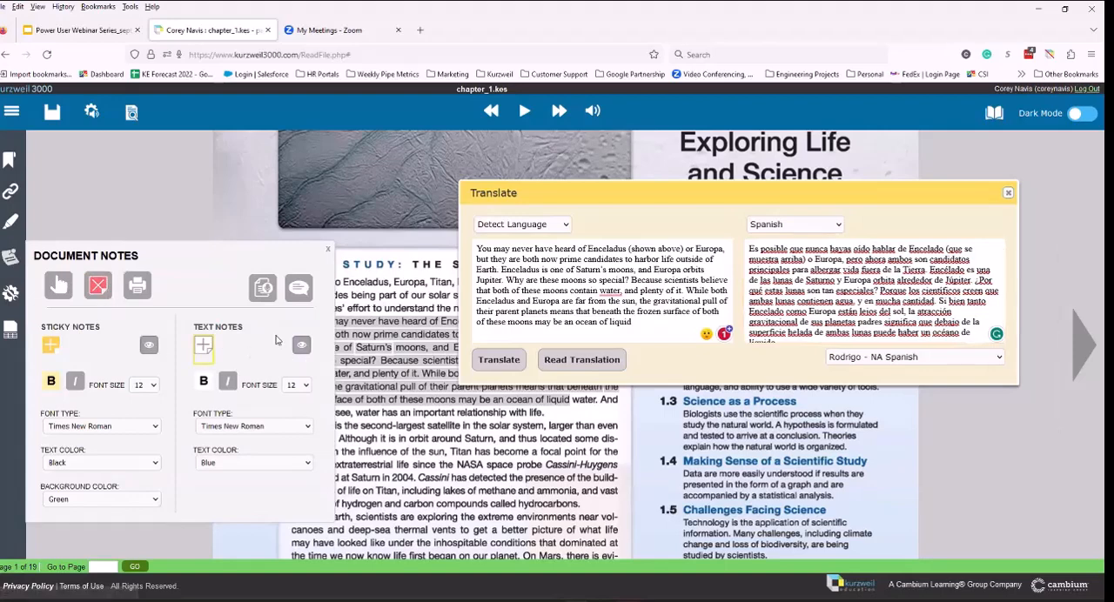
pyautogui.moveTo(223, 343); pyautogui.dragTo(273, 410)
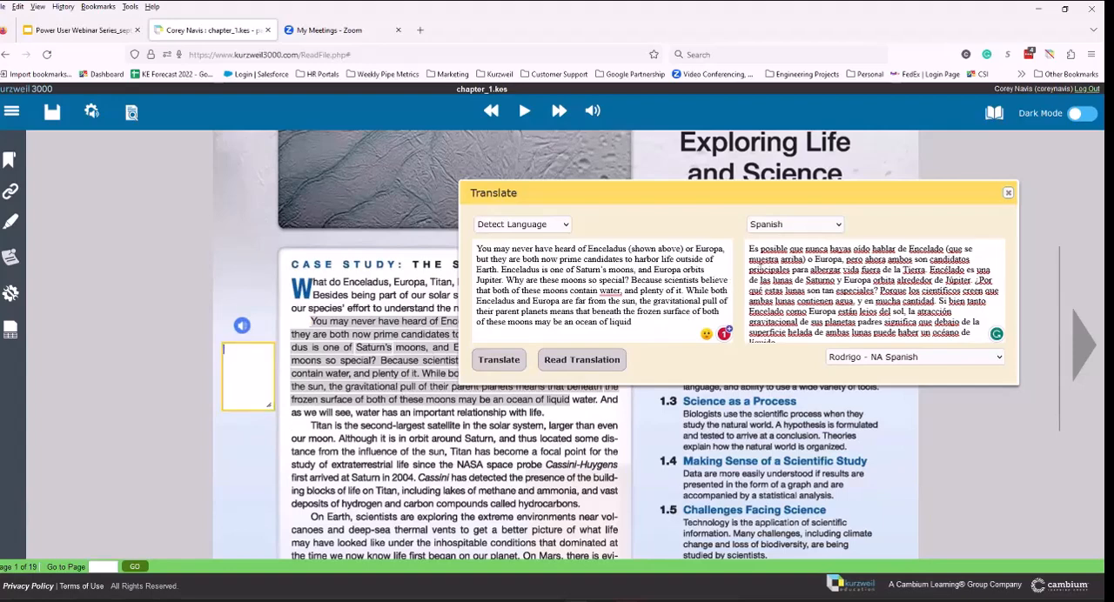
# Step: Copy the full Spanish translation into the new text note and close the translation window
pyautogui.moveTo(748, 248); pyautogui.dragTo(992, 348)
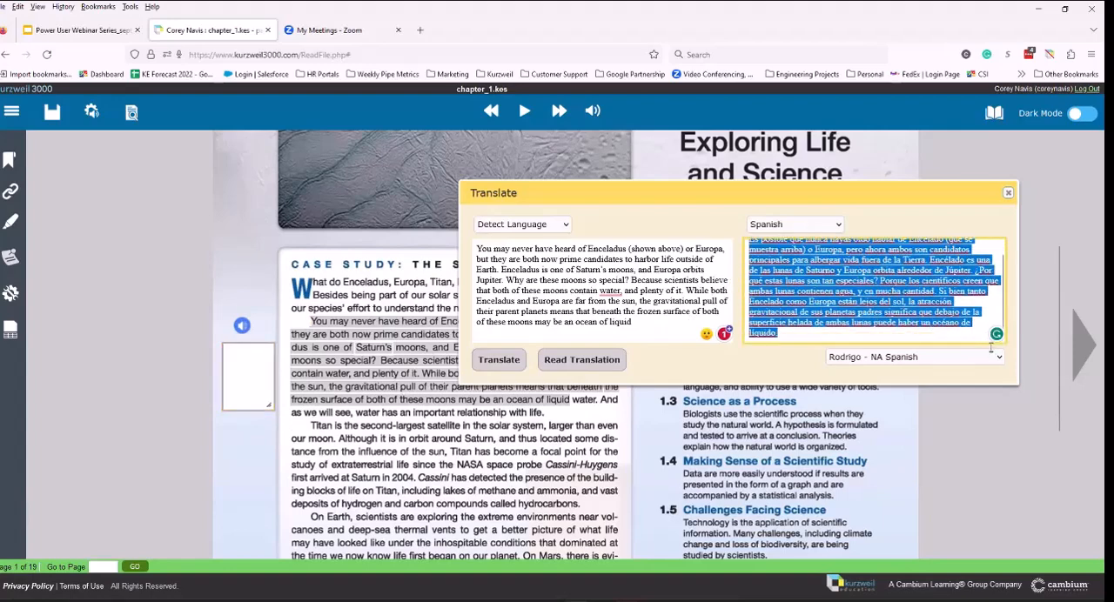
pyautogui.rightClick(909, 302)
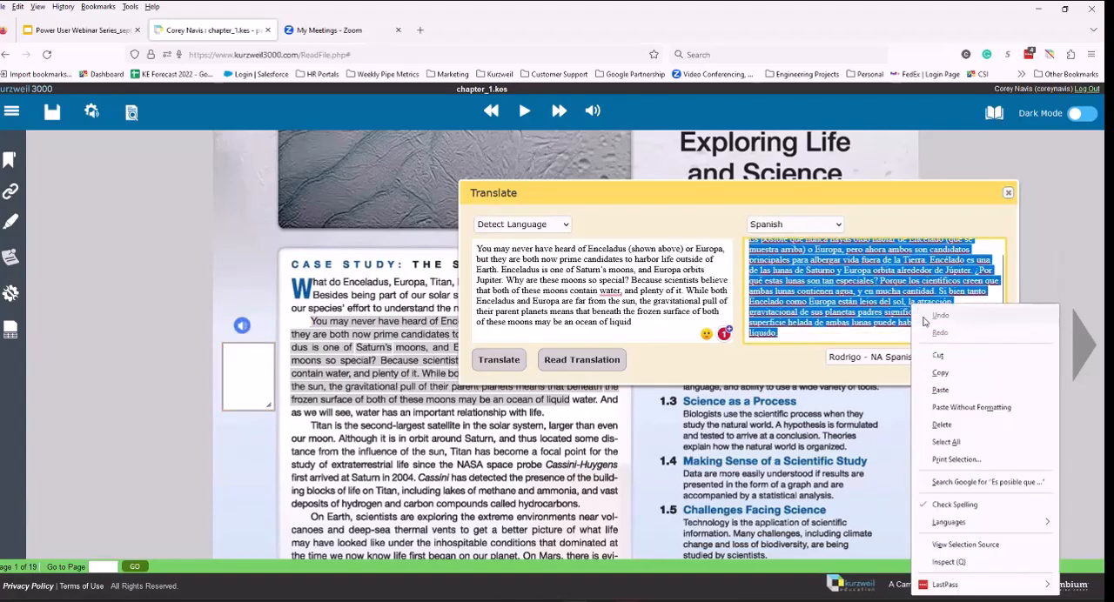
pyautogui.click(935, 373)
pyautogui.click(241, 364)
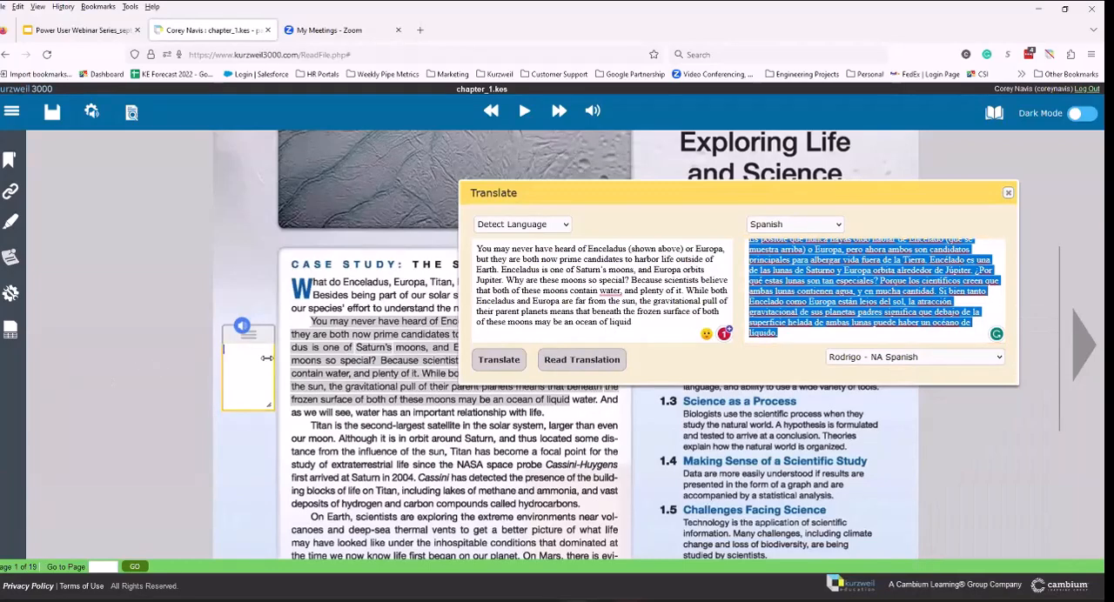
pyautogui.hotkey('ctrl', 'v')
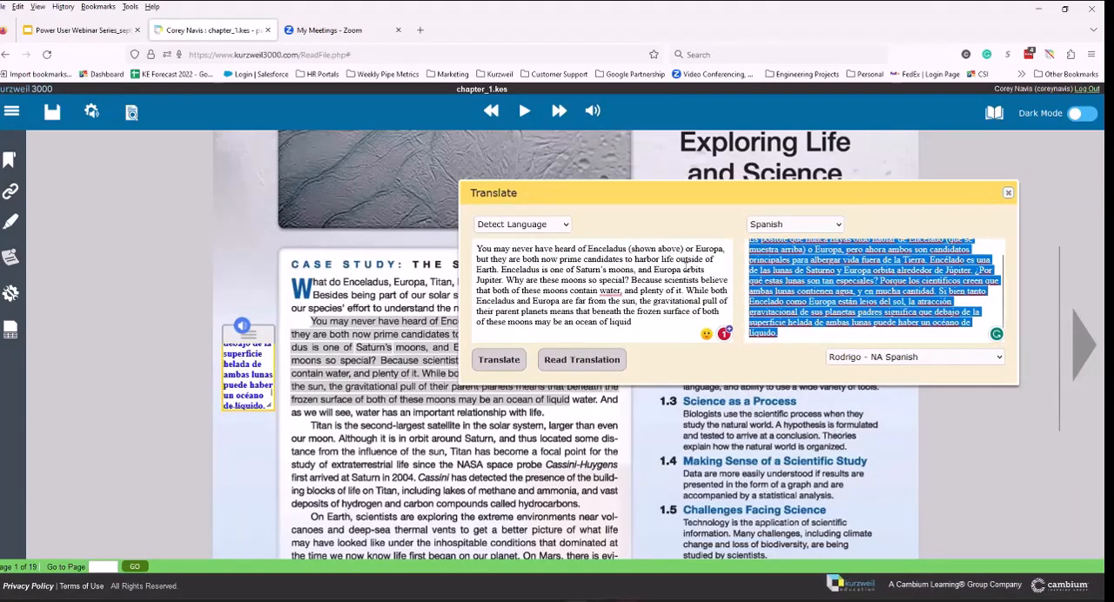
pyautogui.click(1009, 193)
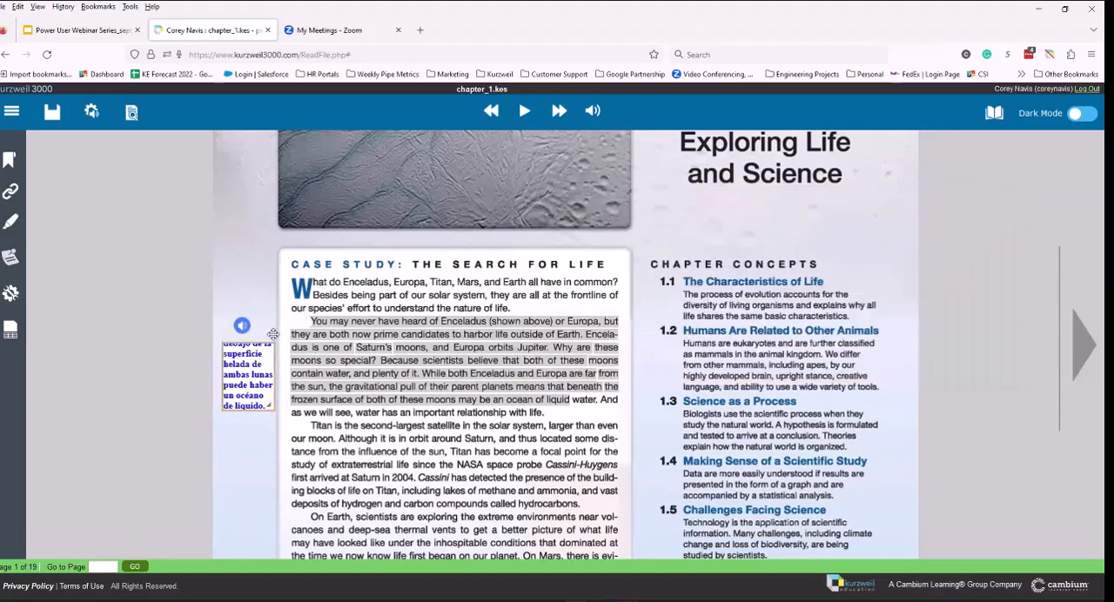
# Step: Enlarge the translated text note to show its full text, then shrink it so it only slightly overlaps the case study passage
pyautogui.moveTo(273, 407); pyautogui.dragTo(618, 463)
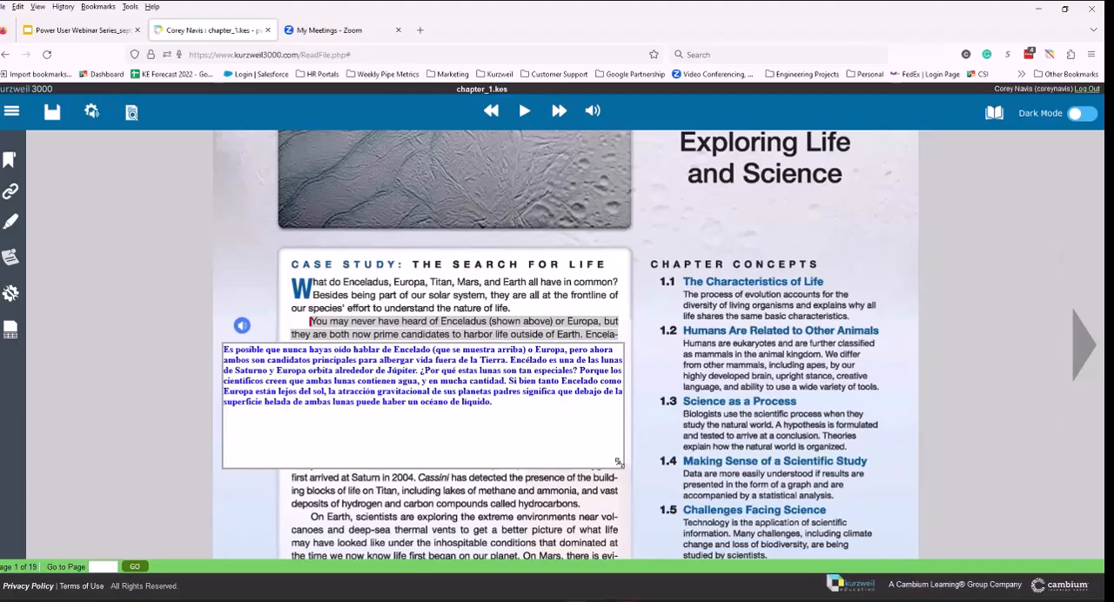
pyautogui.moveTo(618, 462); pyautogui.dragTo(305, 427)
pyautogui.click(397, 365)
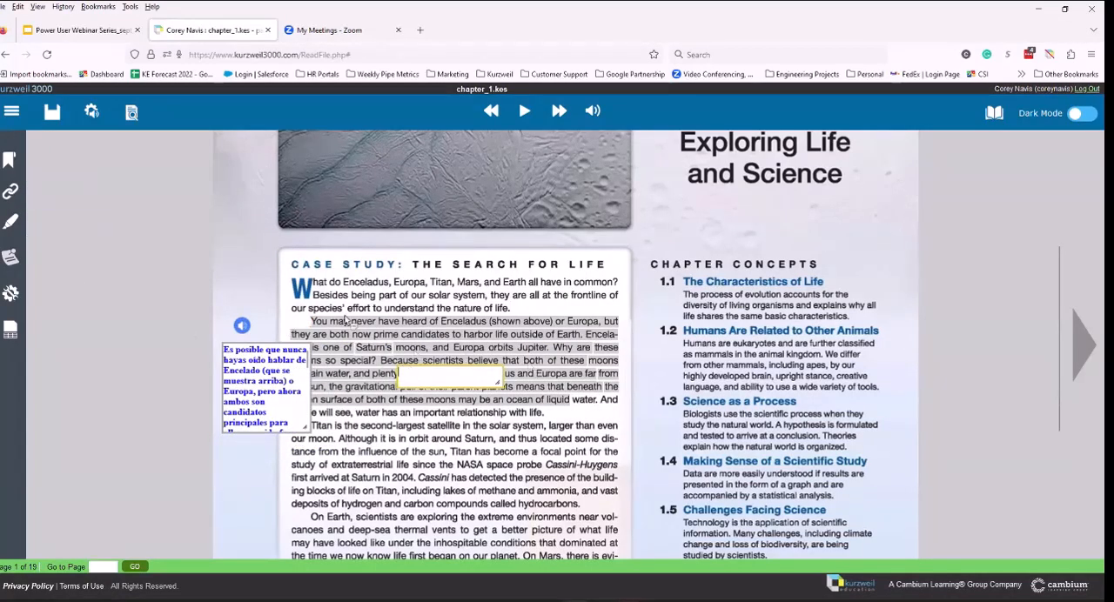
# Step: Delete the stray empty text note lying over the case study passage
pyautogui.click(10, 222)
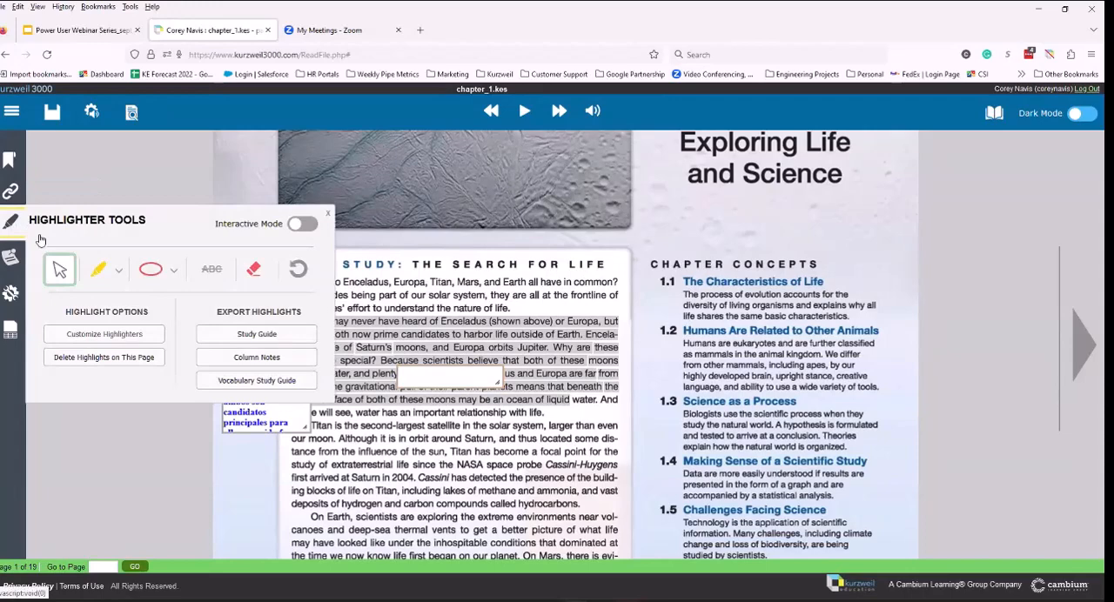
pyautogui.click(253, 270)
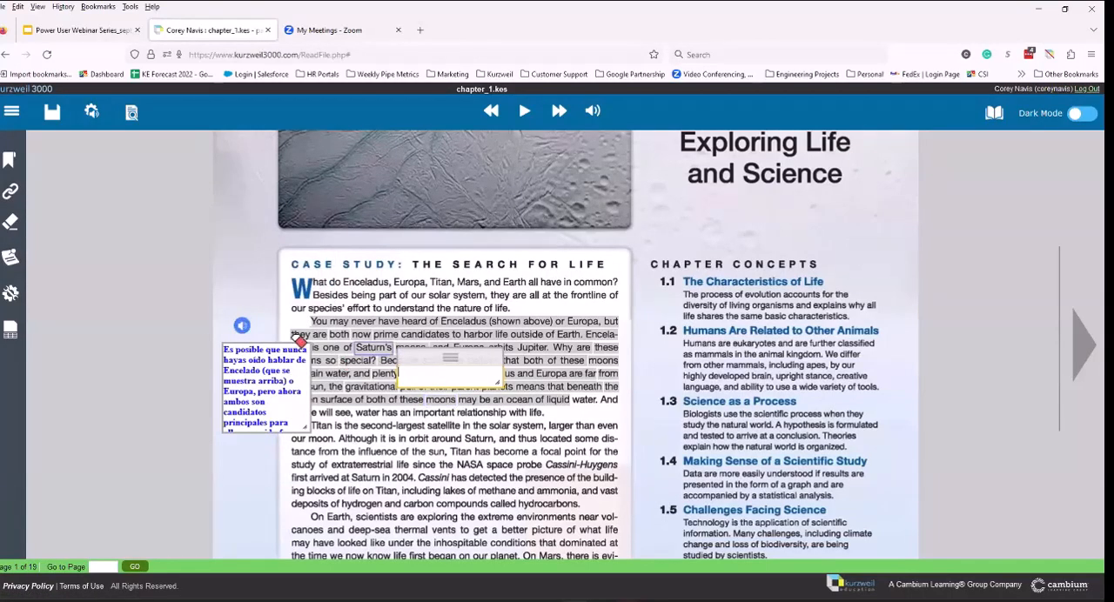
pyautogui.click(11, 258)
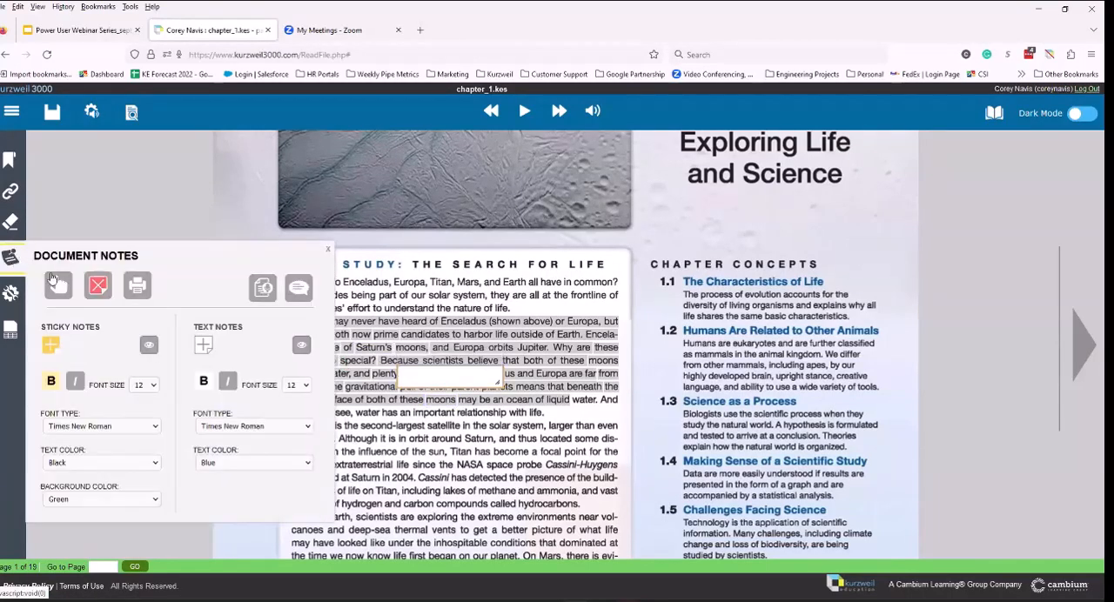
pyautogui.click(97, 285)
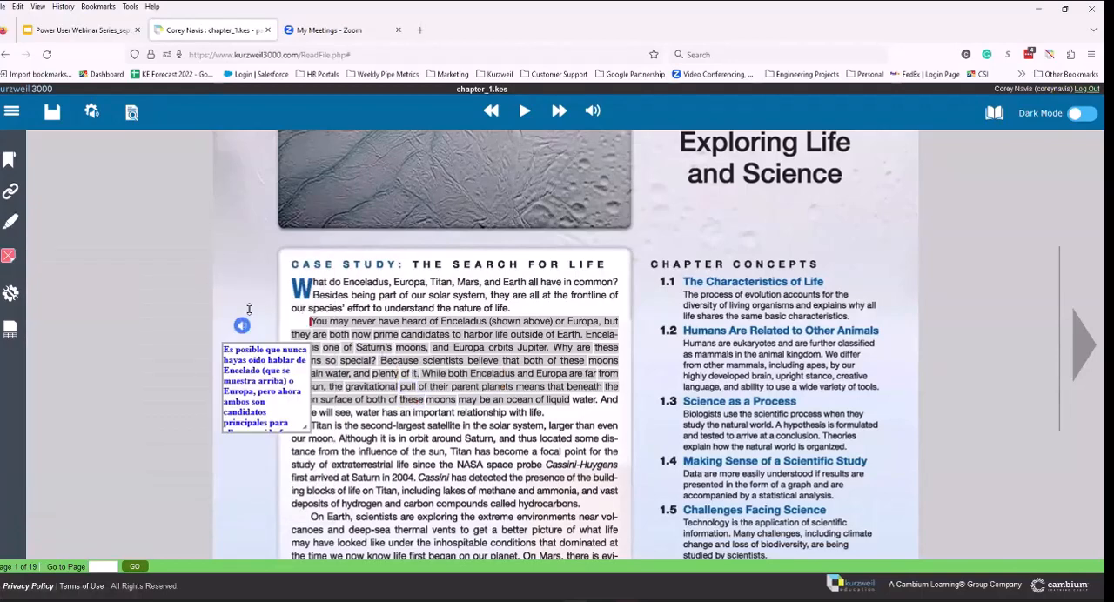
pyautogui.click(302, 318)
# Step: Turn on the highlighters' Interactive Mode and clear the text selection in the case study passage
pyautogui.click(9, 224)
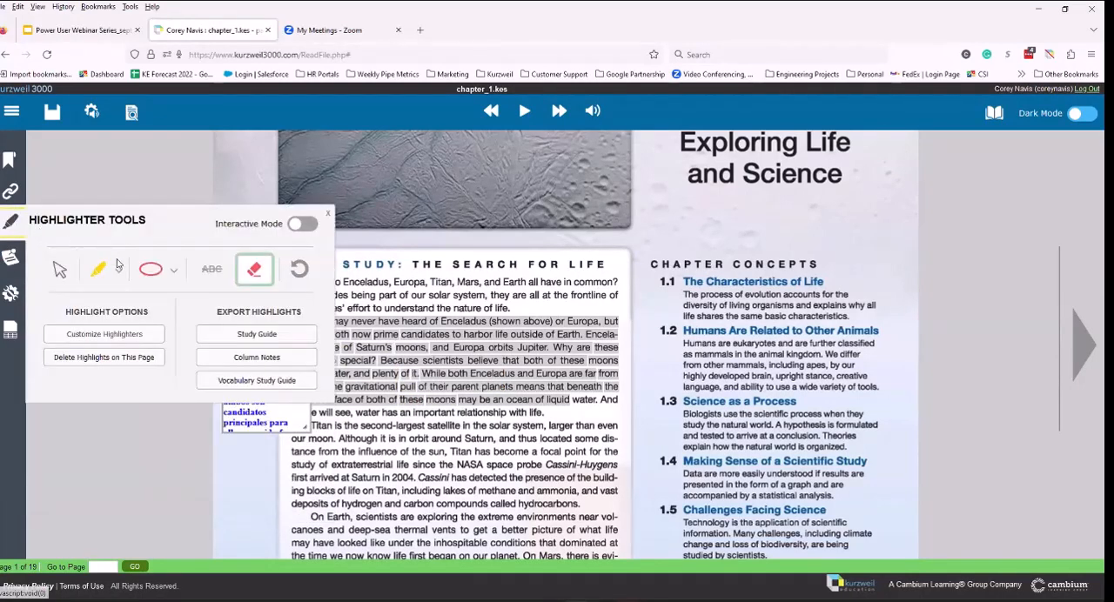
pyautogui.click(302, 223)
pyautogui.click(314, 322)
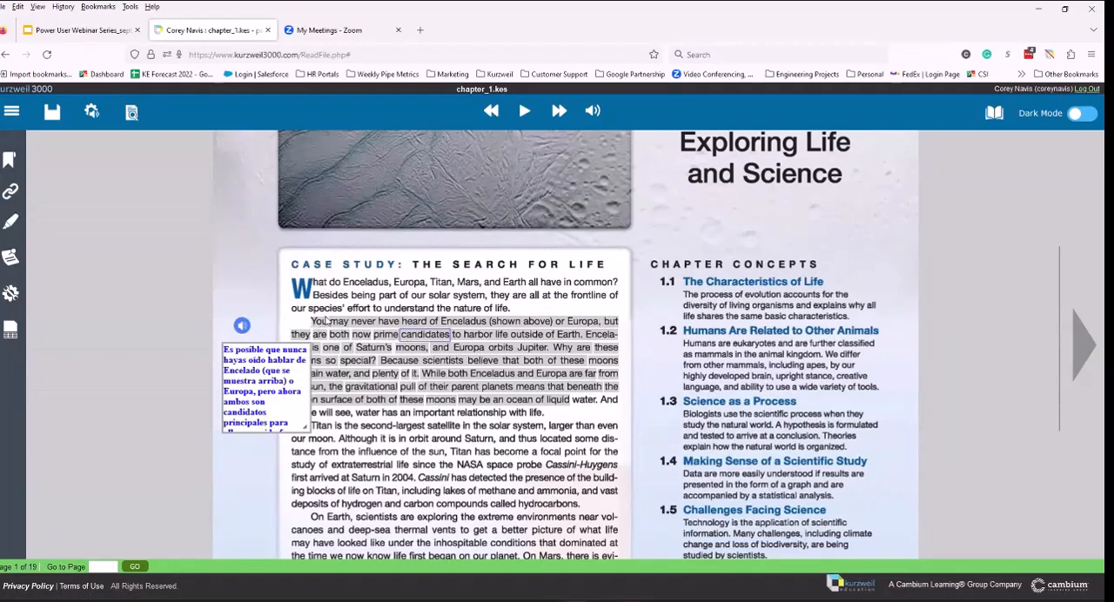
pyautogui.click(350, 342)
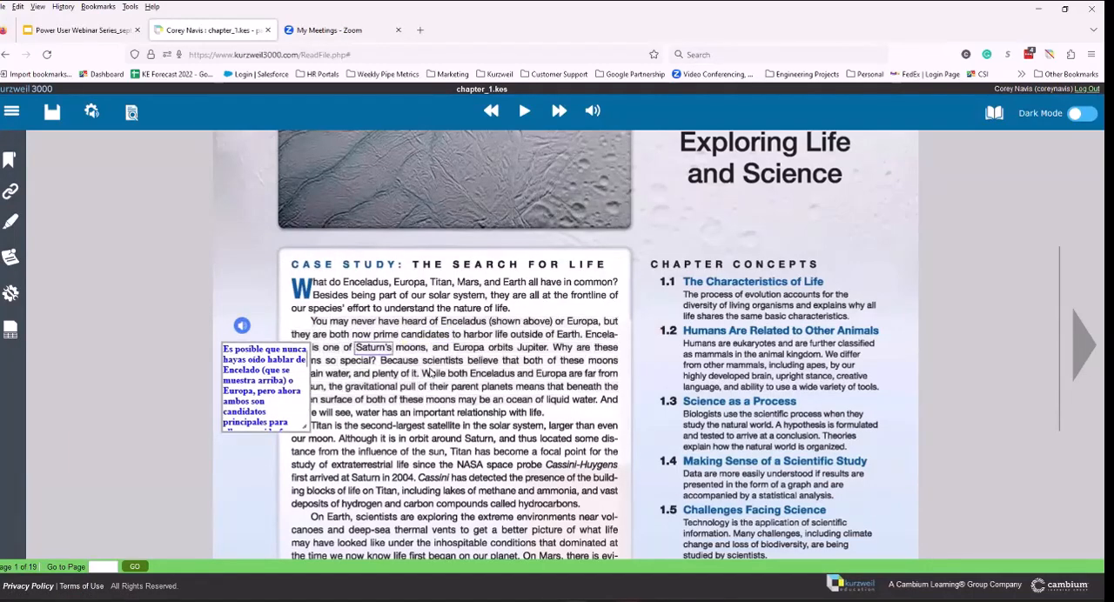
pyautogui.moveTo(545, 416)
pyautogui.mouseDown()
pyautogui.moveTo(304, 340)
pyautogui.moveTo(329, 329)
pyautogui.moveTo(309, 325)
pyautogui.moveTo(304, 296)
pyautogui.mouseUp()
pyautogui.click(424, 327)
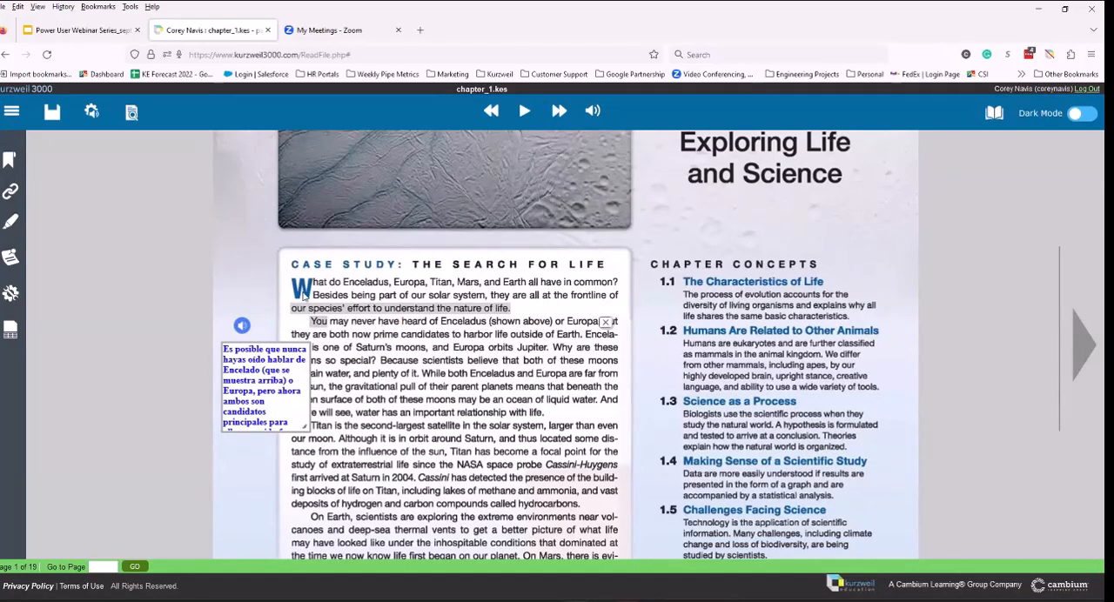
pyautogui.click(11, 221)
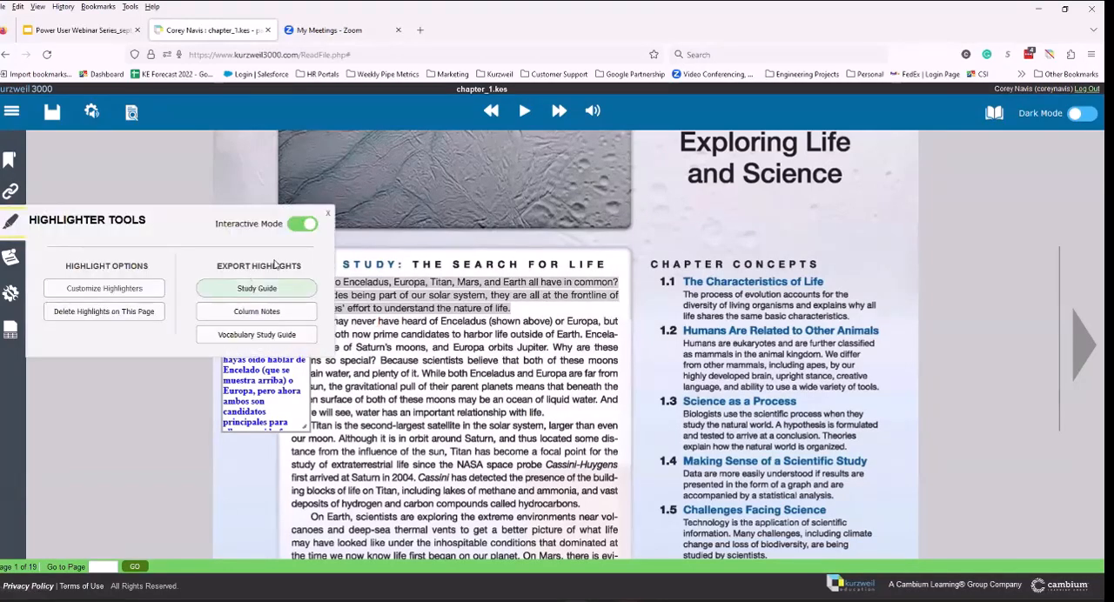
pyautogui.moveTo(312, 322)
pyautogui.mouseDown()
pyautogui.moveTo(391, 342)
pyautogui.moveTo(308, 319)
pyautogui.mouseUp()
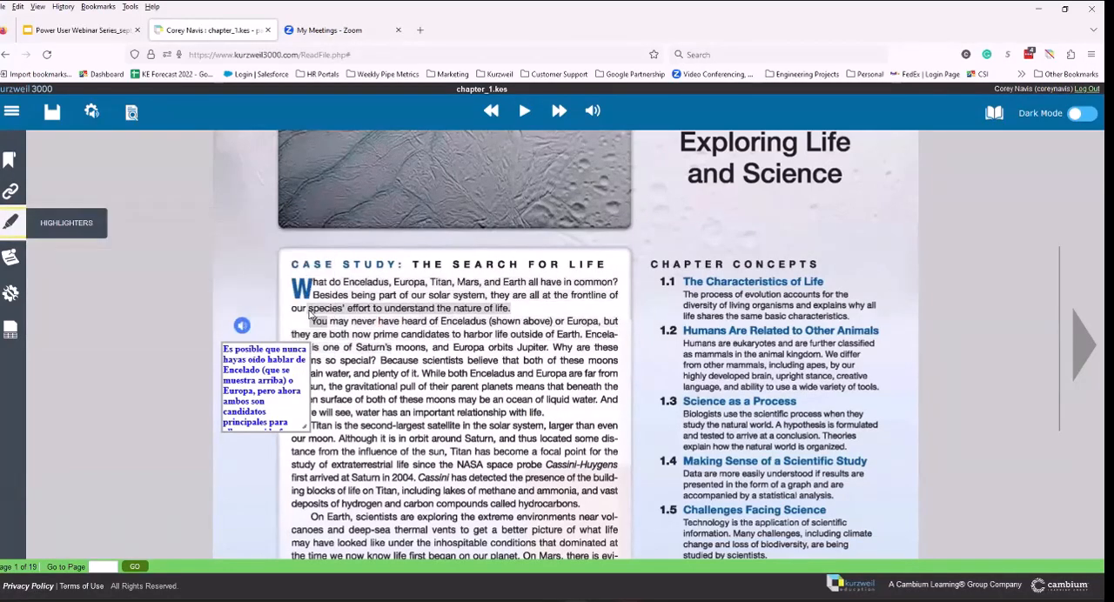
pyautogui.click(308, 321)
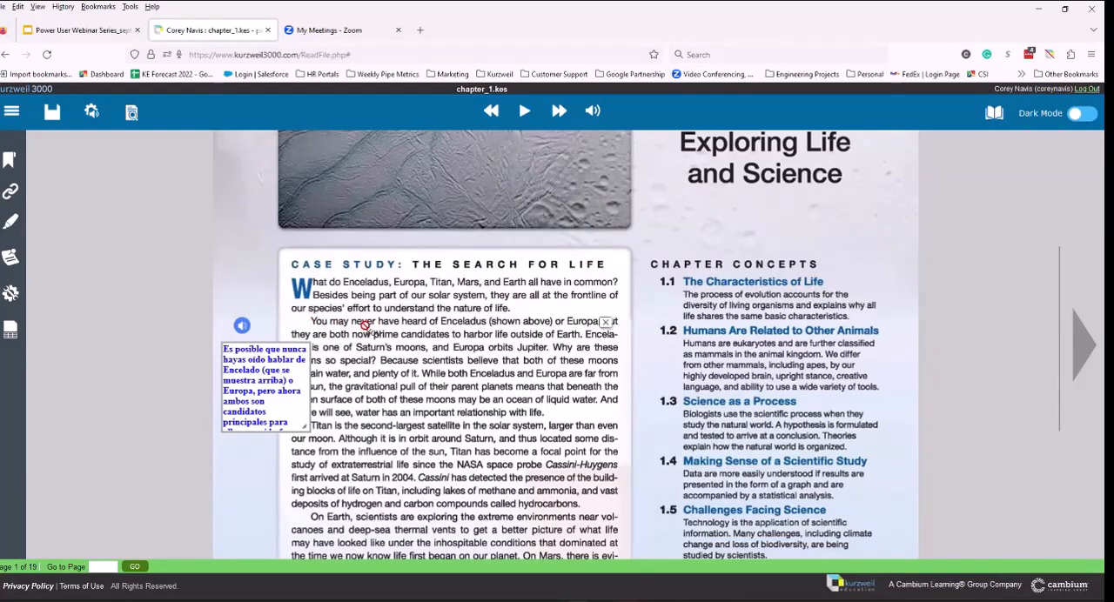
# Step: Highlight "prime candidates to harbor life outside" in yellow in the case study's second paragraph
pyautogui.moveTo(376, 330); pyautogui.dragTo(516, 342)
pyautogui.click(521, 350)
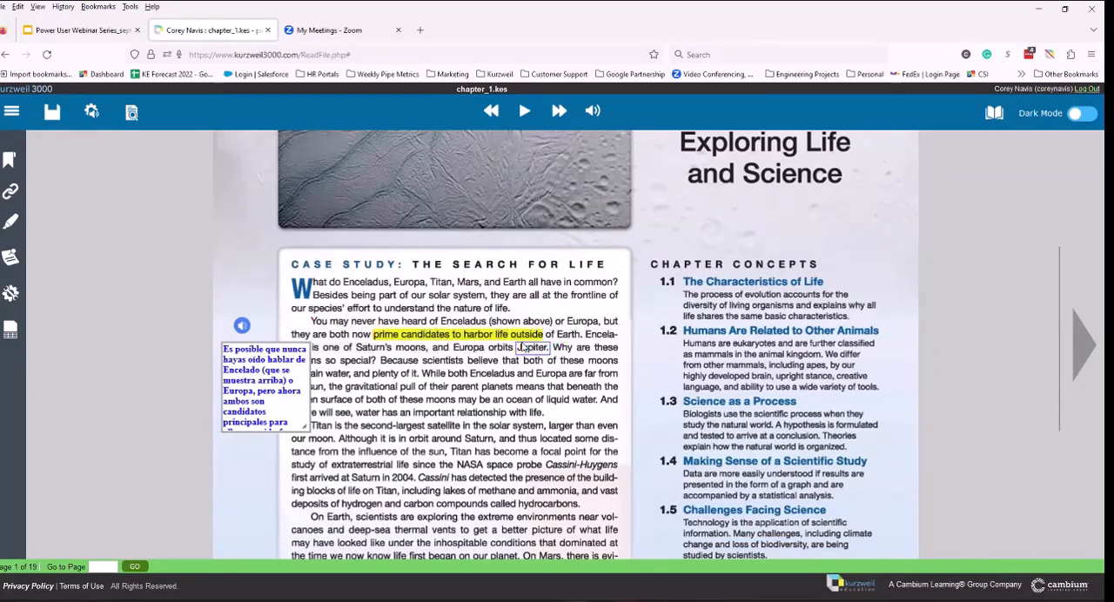
# Step: Export the highlights and notes as a study guide, keeping the default extract options
pyautogui.click(10, 221)
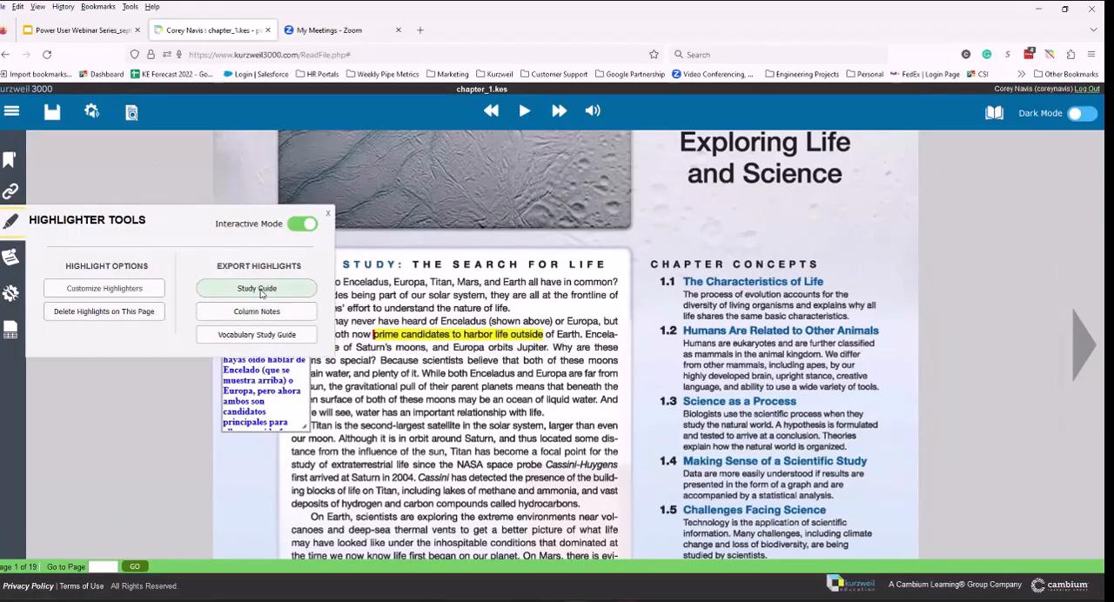
pyautogui.click(262, 291)
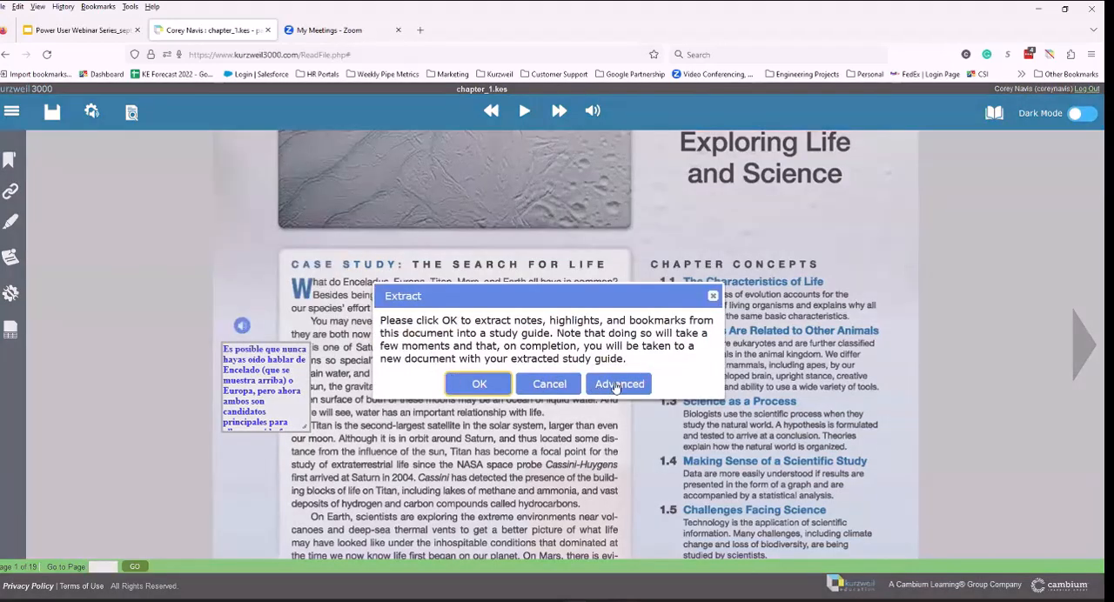
pyautogui.click(615, 384)
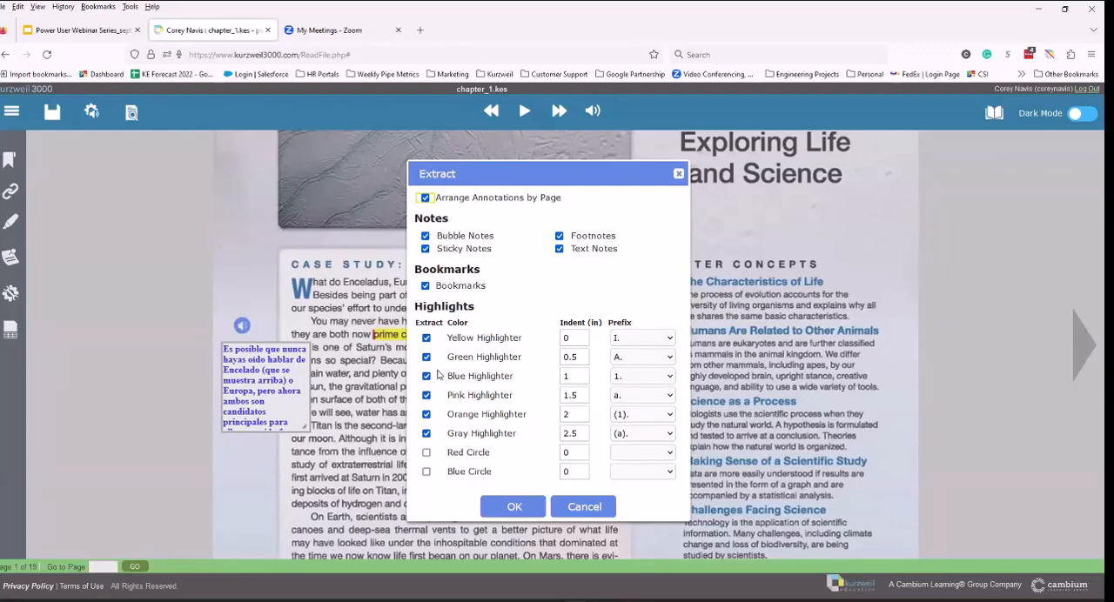
pyautogui.click(510, 506)
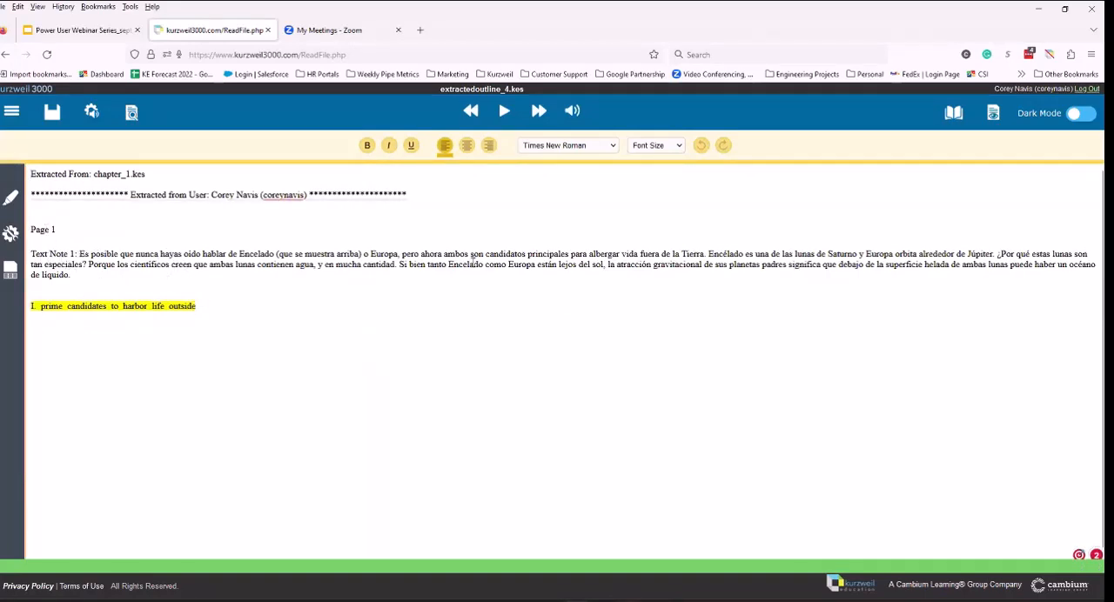
# Step: Reopen chapter_1.kes from the recent files
pyautogui.moveTo(47, 308)
pyautogui.click(11, 111)
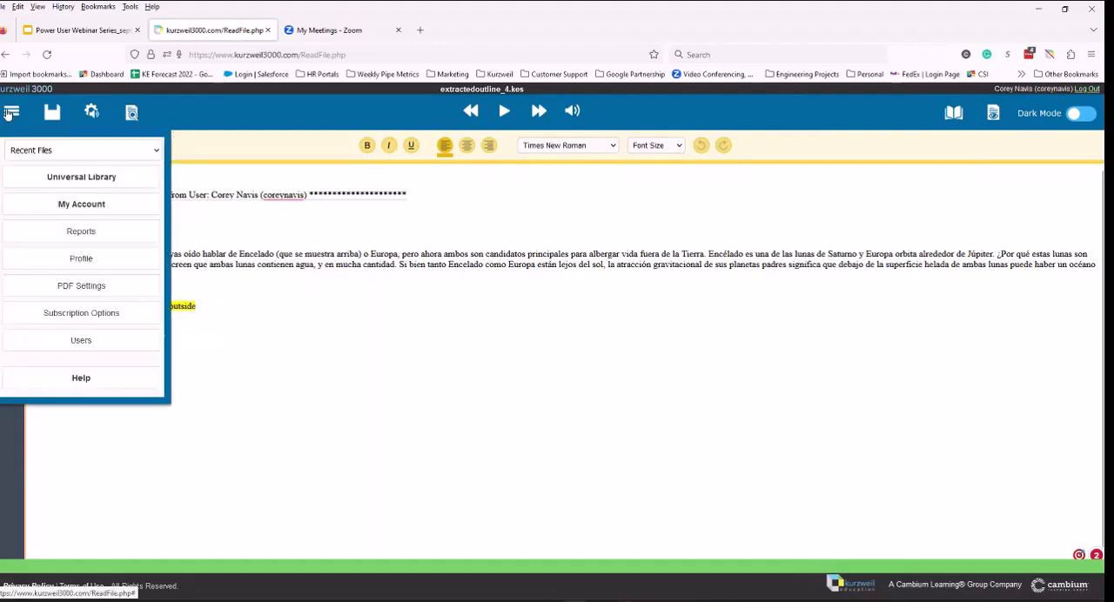
pyautogui.click(26, 151)
pyautogui.click(58, 206)
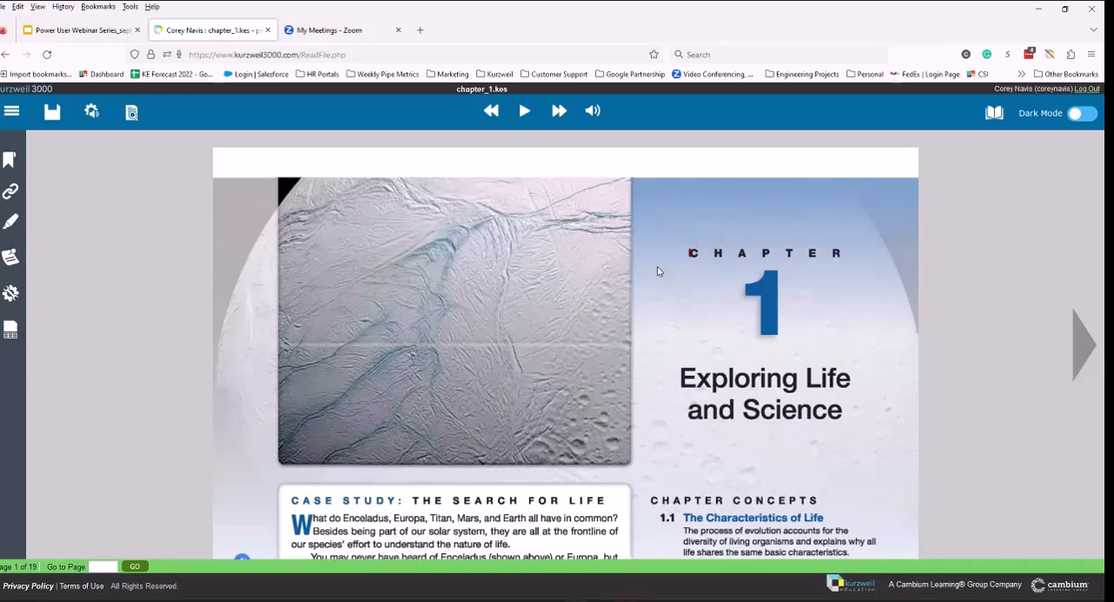
# Step: Bookmark the chapter heading on page 1 as "9-19-23: 1-9" and check the entry in the bookmark list
pyautogui.click(9, 159)
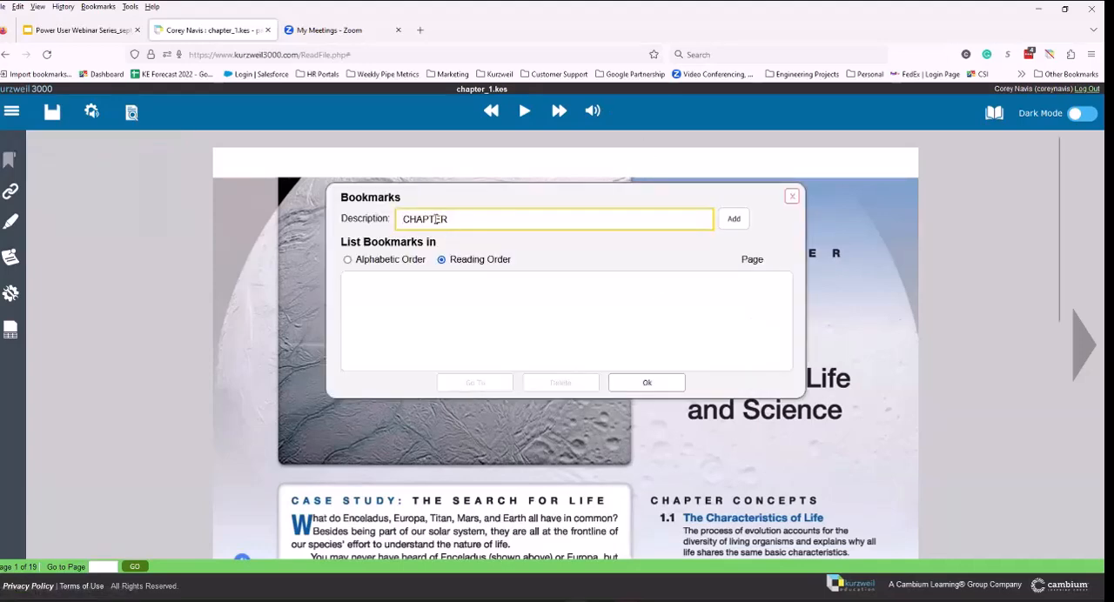
pyautogui.moveTo(445, 220); pyautogui.dragTo(363, 214)
pyautogui.write('9.')
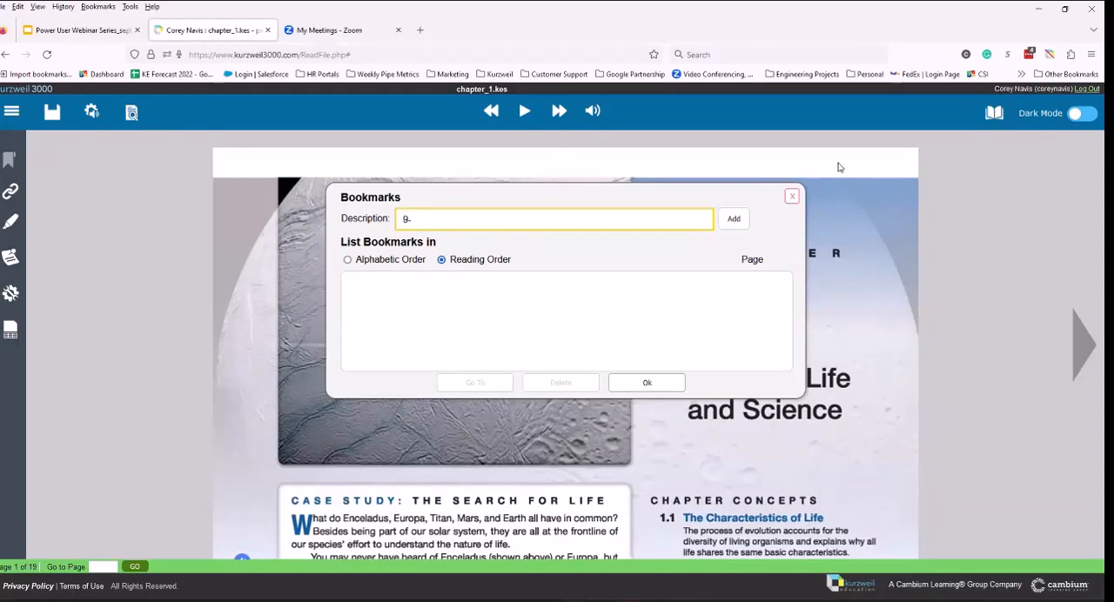
pyautogui.write('19-')
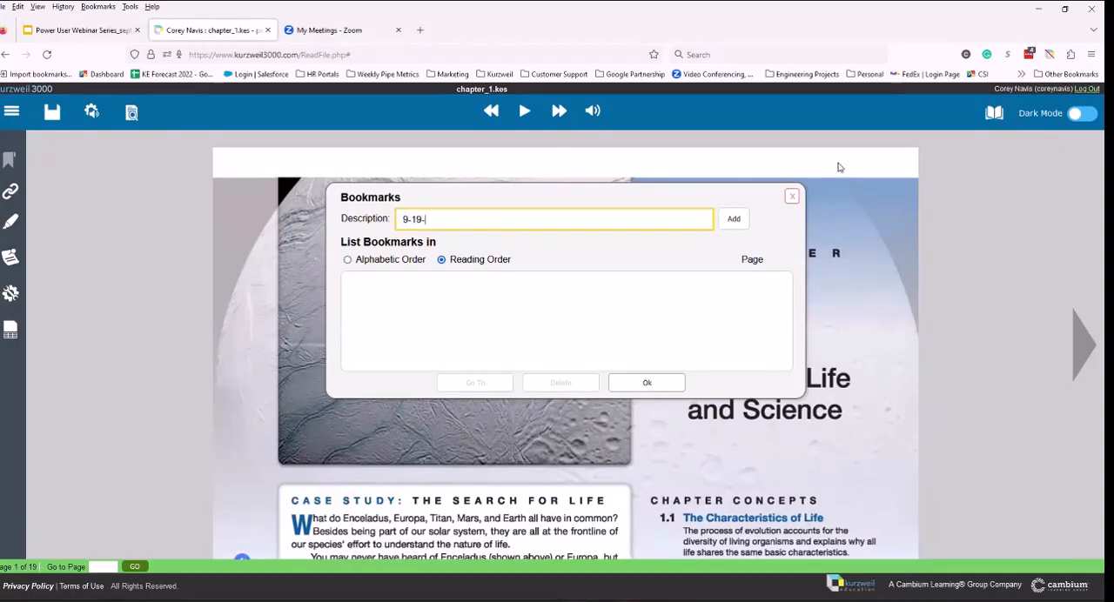
pyautogui.write('23: 1-9')
pyautogui.click(733, 222)
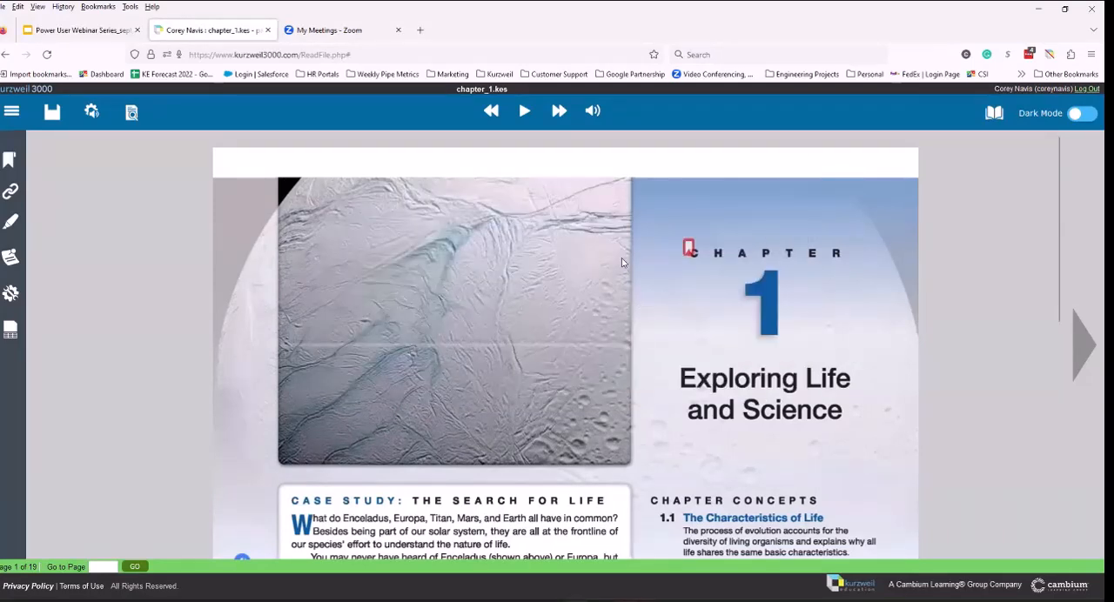
pyautogui.click(689, 251)
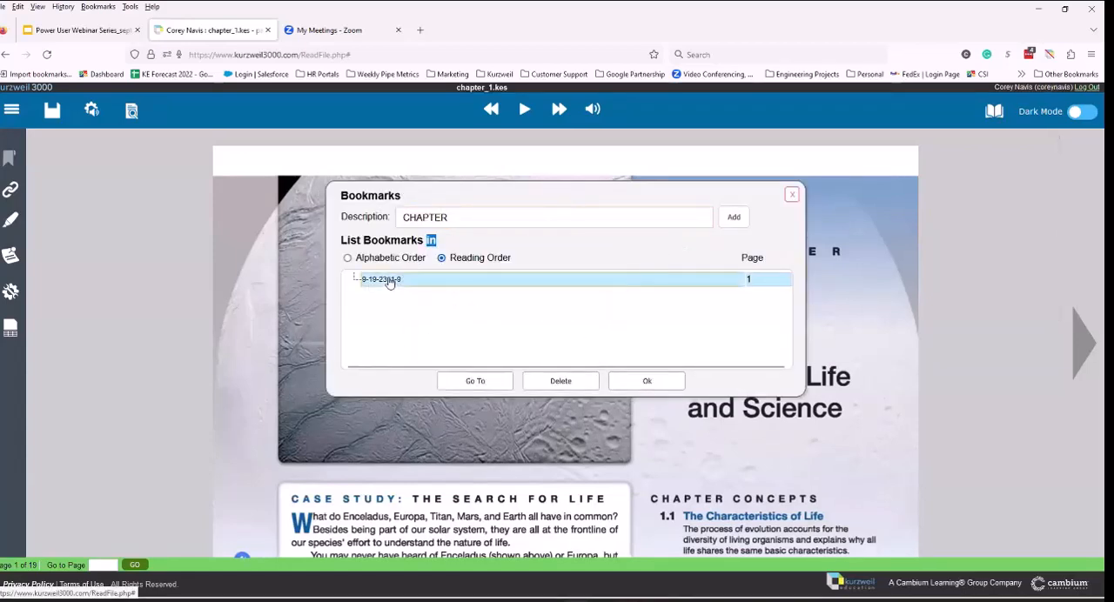
pyautogui.click(646, 380)
# Step: Go to page 10 of the chapter
pyautogui.click(106, 561)
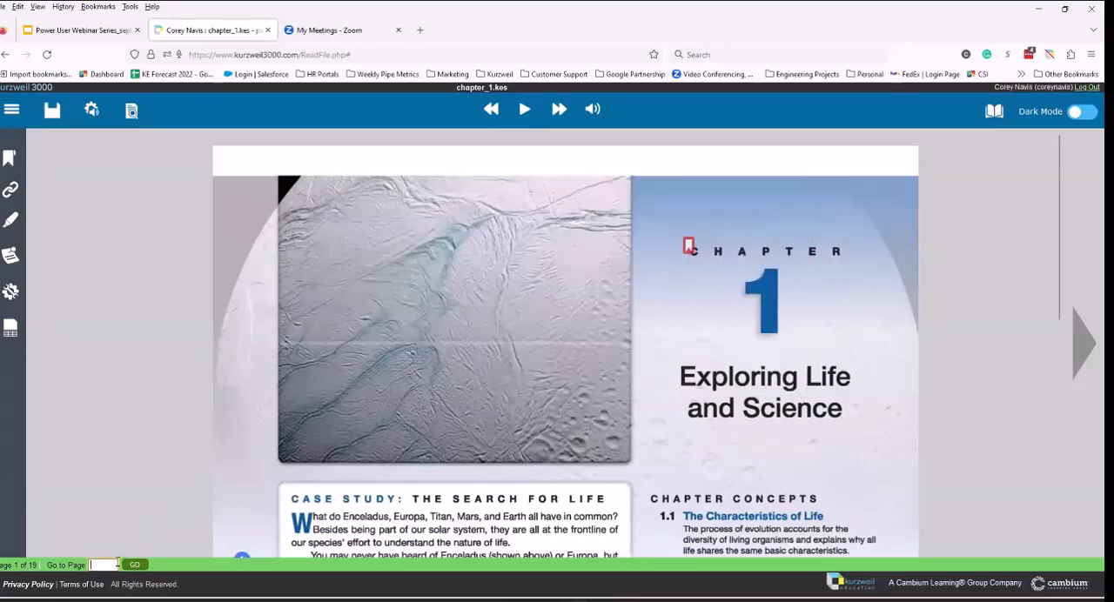
pyautogui.write('10')
pyautogui.click(135, 565)
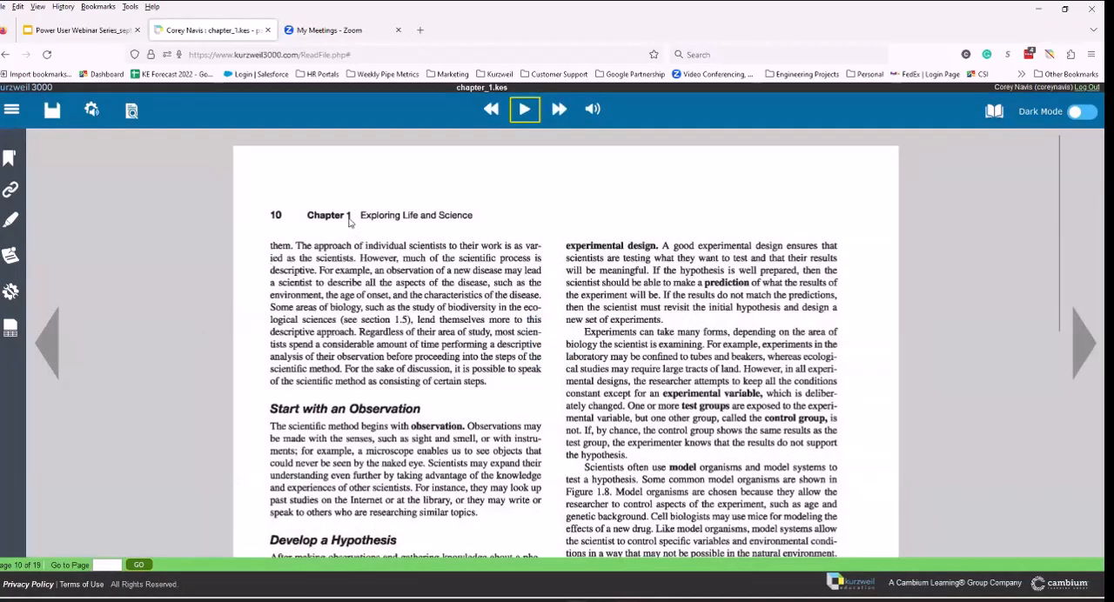
# Step: Try to bookmark page 10 with the description "9-25: 10-19"
pyautogui.click(7, 157)
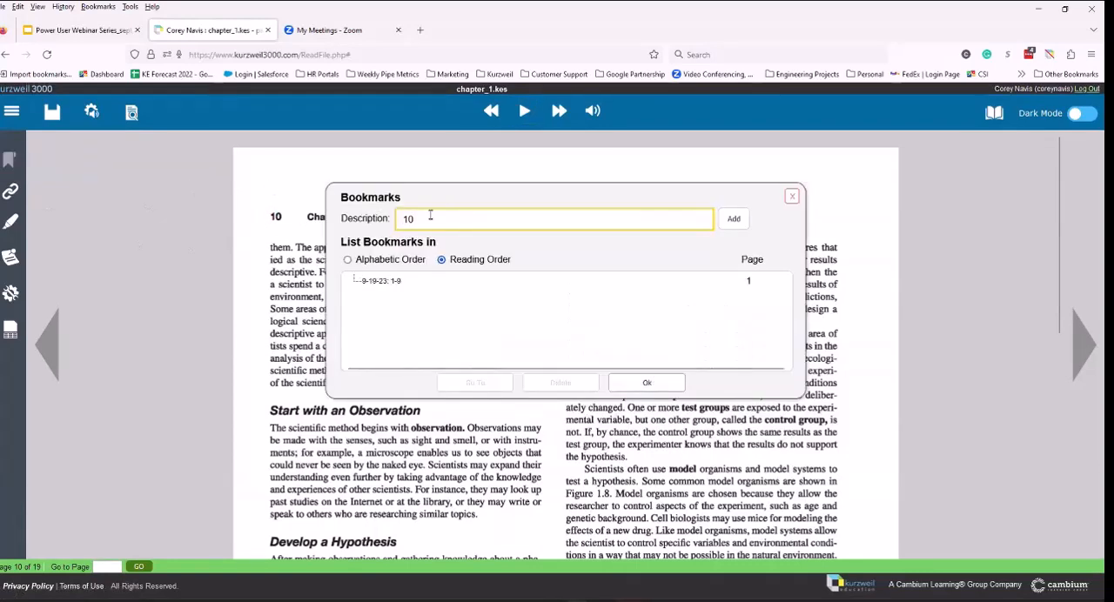
pyautogui.moveTo(430, 218); pyautogui.dragTo(387, 226)
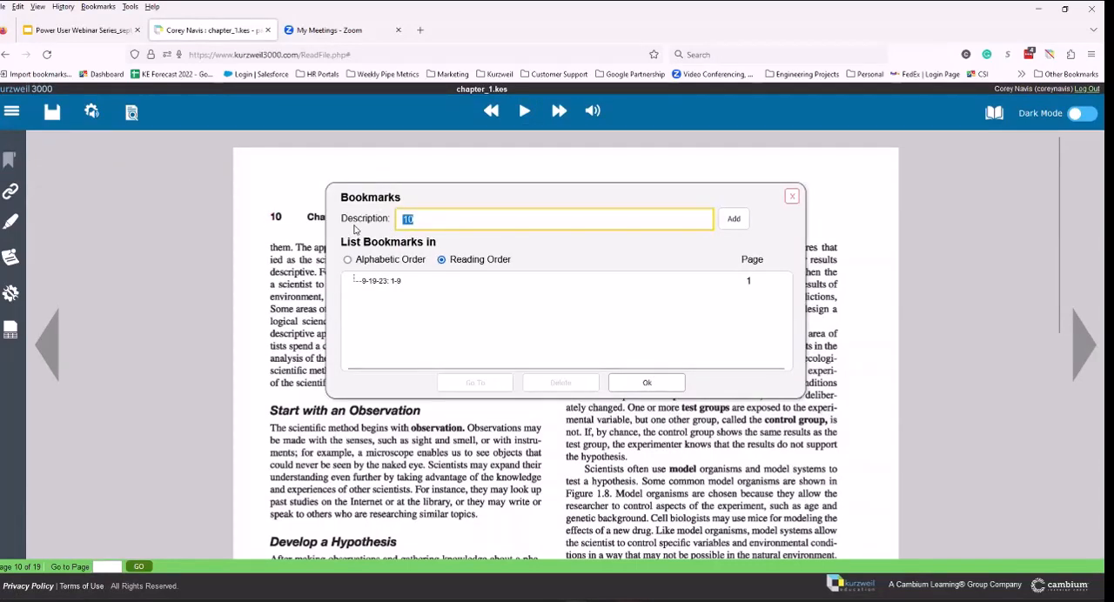
pyautogui.write('9-25')
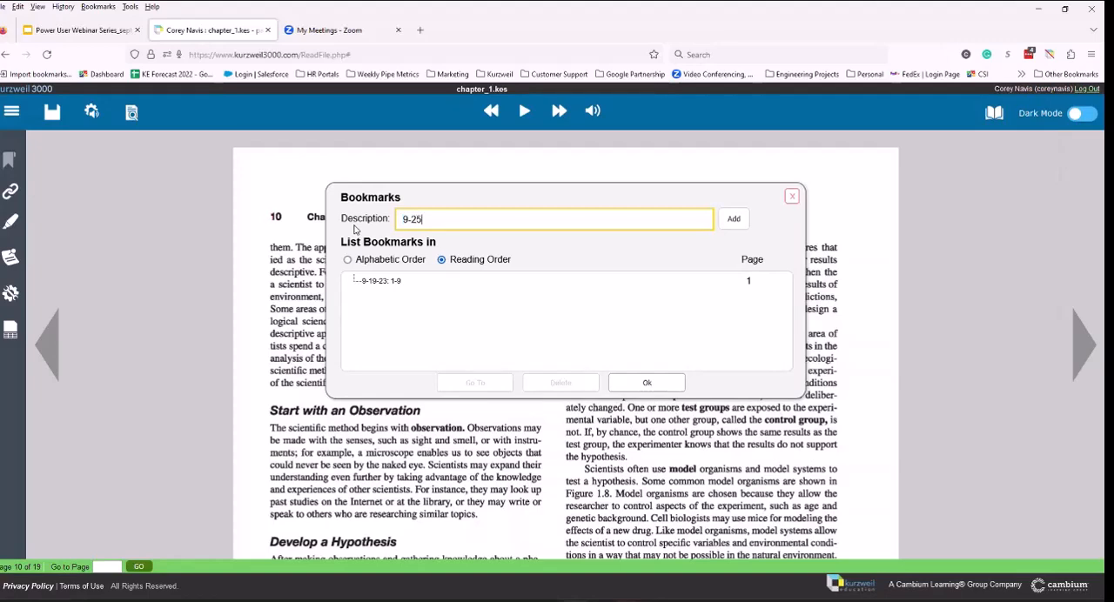
pyautogui.write(': 10-19')
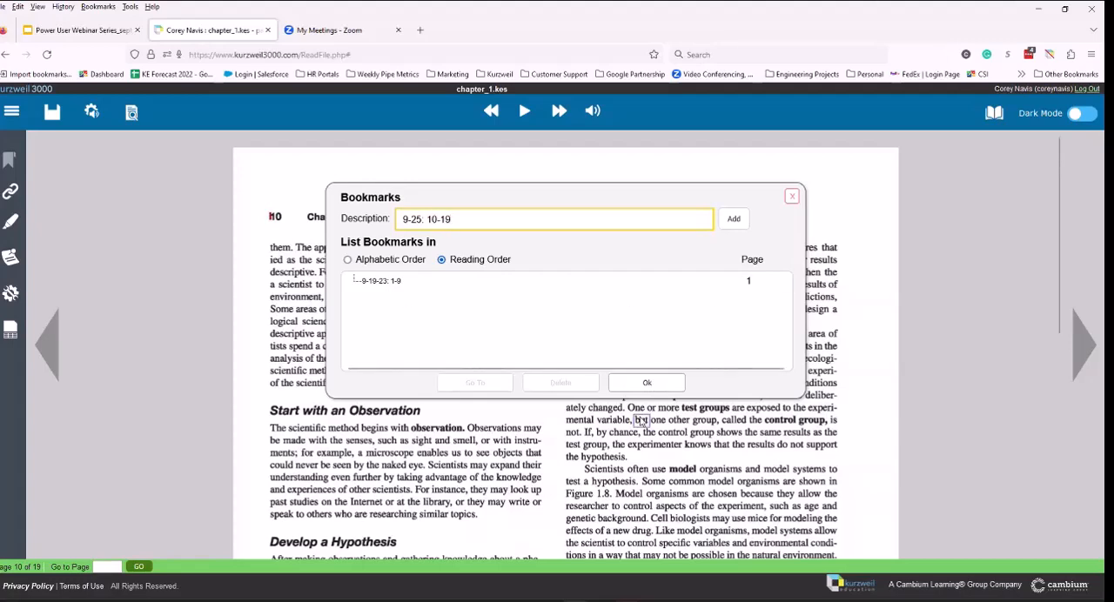
pyautogui.click(643, 383)
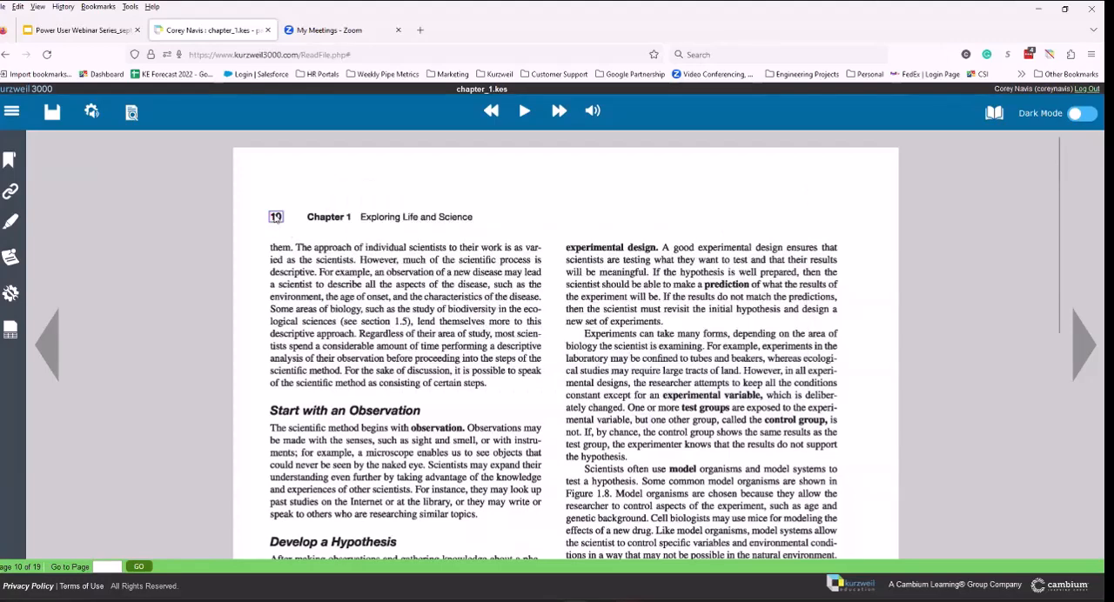
# Step: Bookmark the page number on page 10 with the description "9-25: 10-19"
pyautogui.click(10, 159)
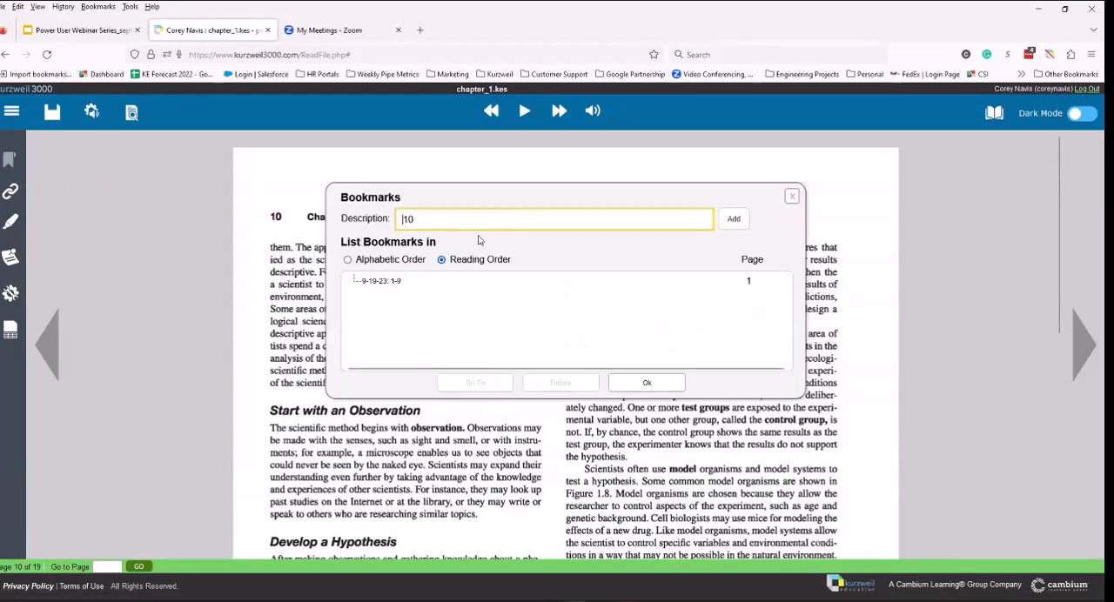
pyautogui.moveTo(464, 219); pyautogui.dragTo(371, 230)
pyautogui.write('9.')
pyautogui.write('25')
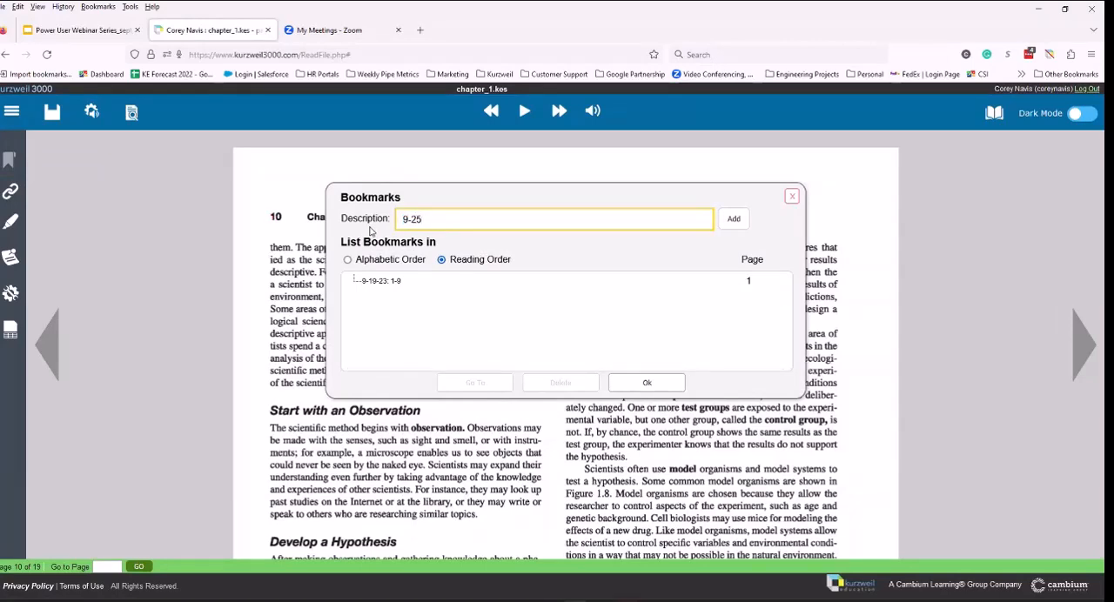
pyautogui.write(': 10-19')
pyautogui.click(734, 219)
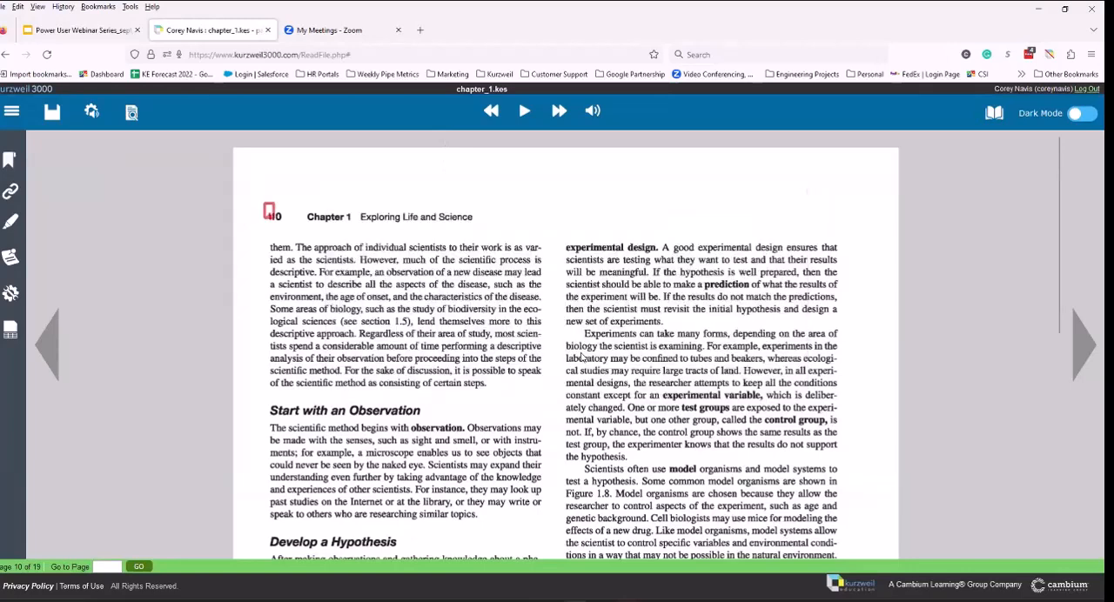
# Step: Check the new entry in the bookmark list and go to the "9-19-23: 1-9" bookmark
pyautogui.click(270, 212)
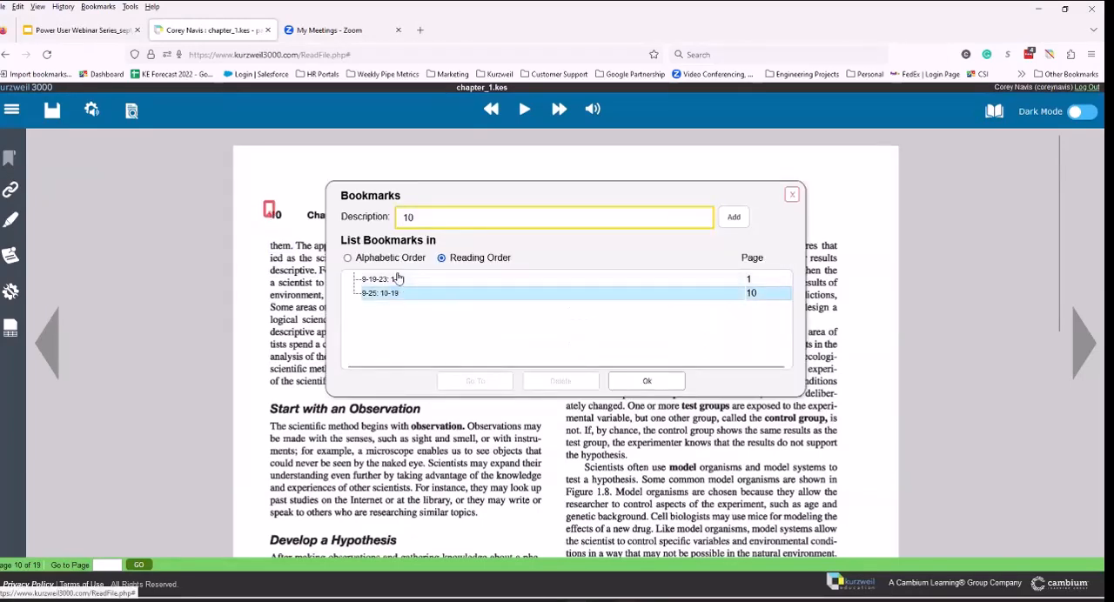
pyautogui.click(394, 279)
pyautogui.click(472, 383)
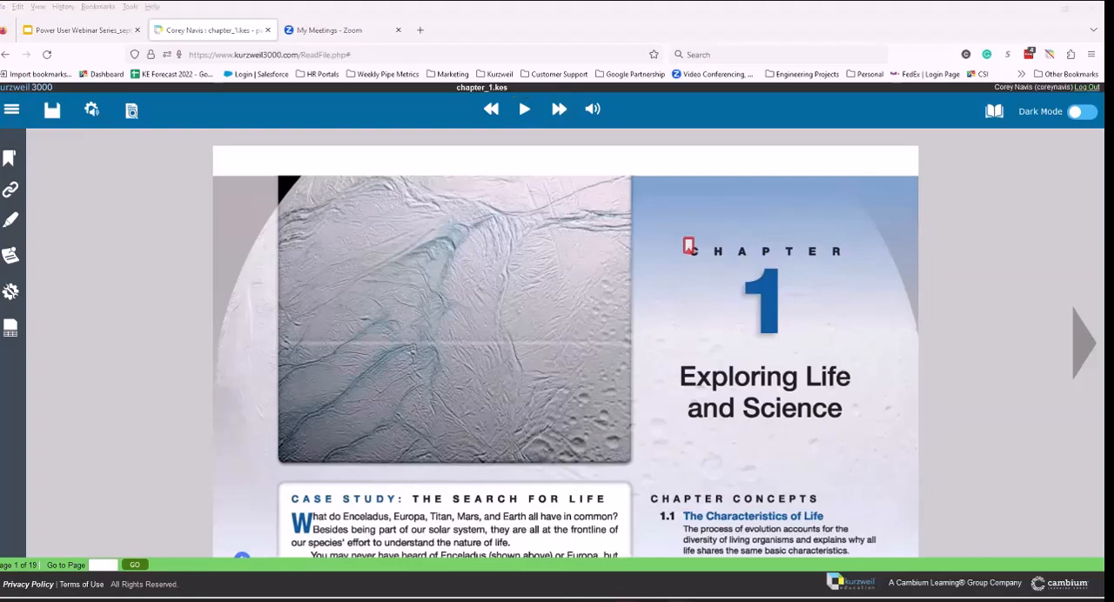
# Step: Switch to the Kurzweil 3000 desktop program and set the audio reading unit to Highlight
pyautogui.hotkey('alt', 'Tab')
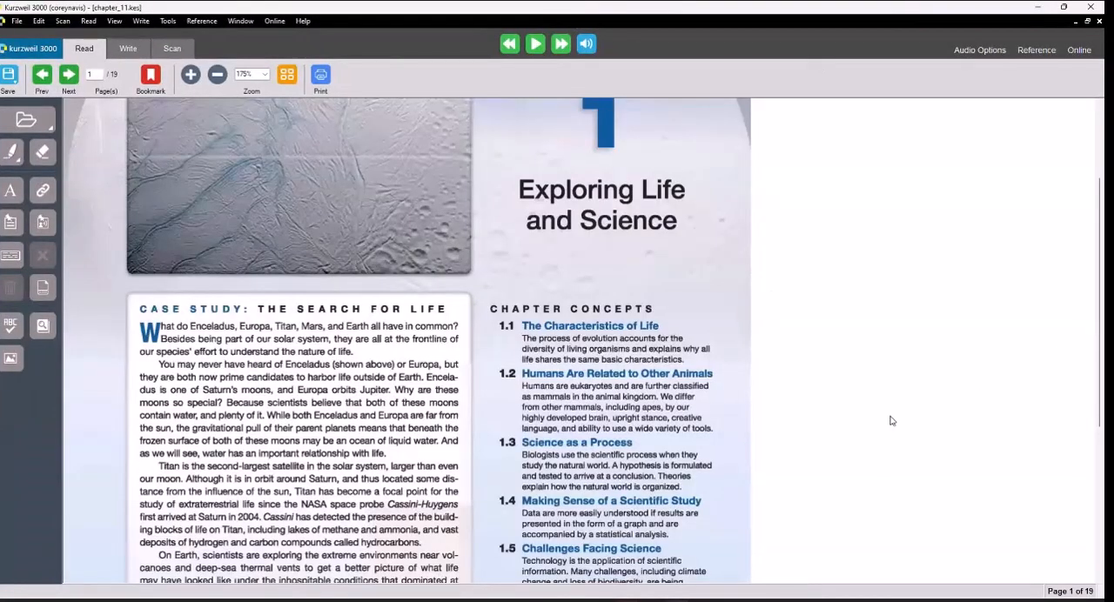
pyautogui.click(976, 52)
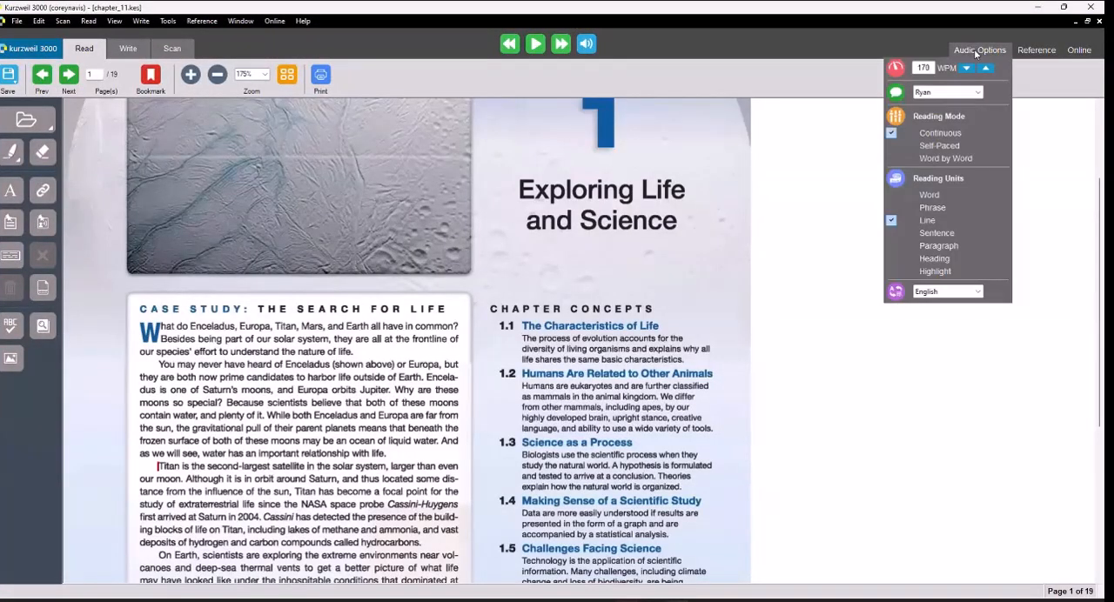
pyautogui.click(935, 272)
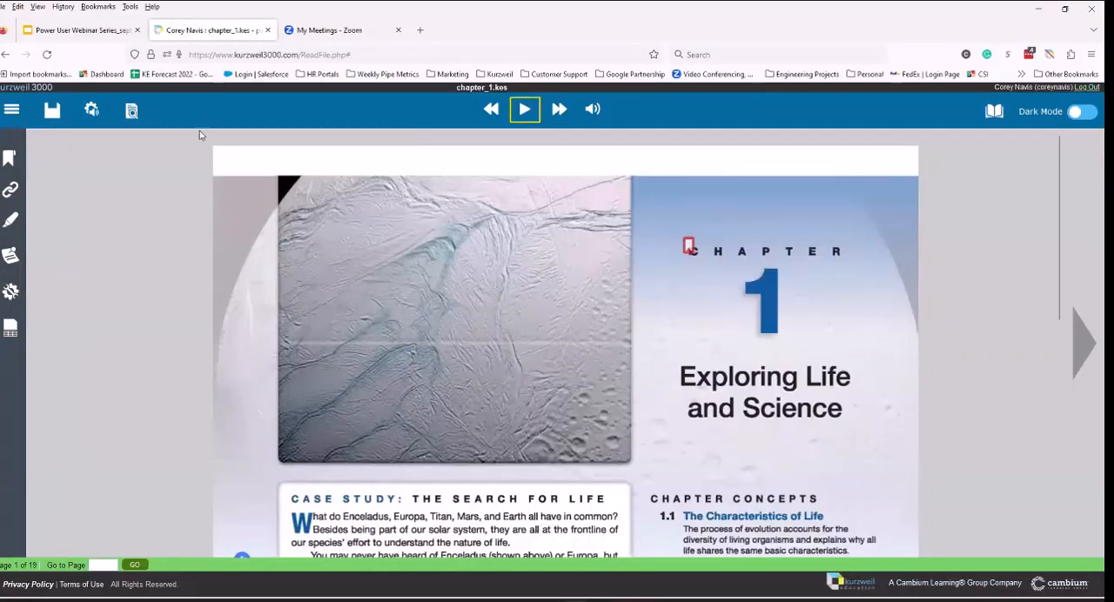
# Step: Extract a study guide from the highlights, notes and bookmarks of chapter_1.kes in the web version of Kurzweil 3000
pyautogui.scroll(-4, 380, 361)
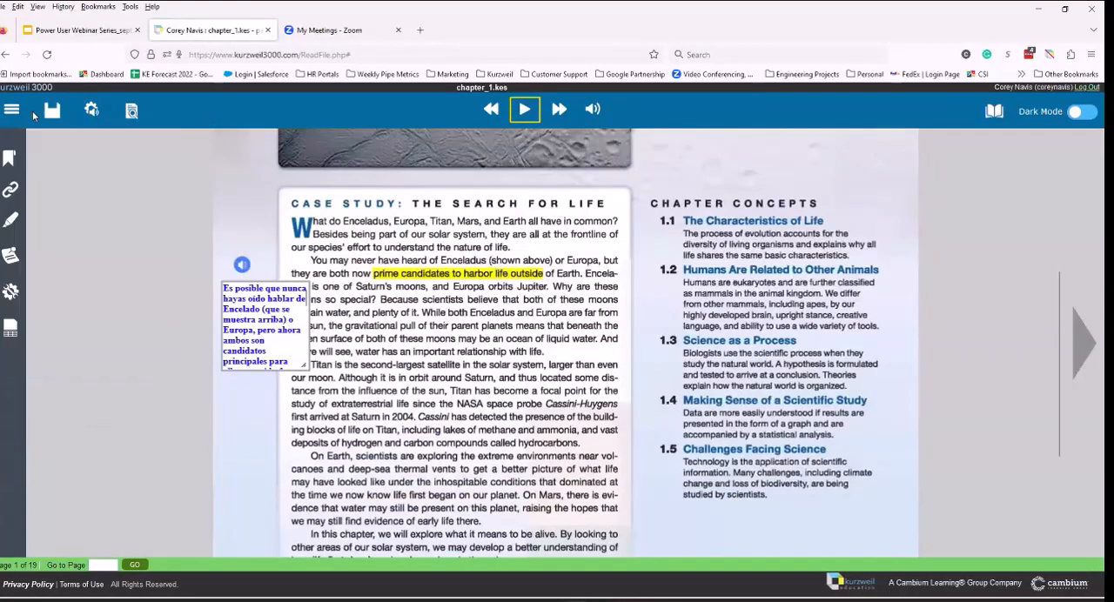
pyautogui.click(13, 110)
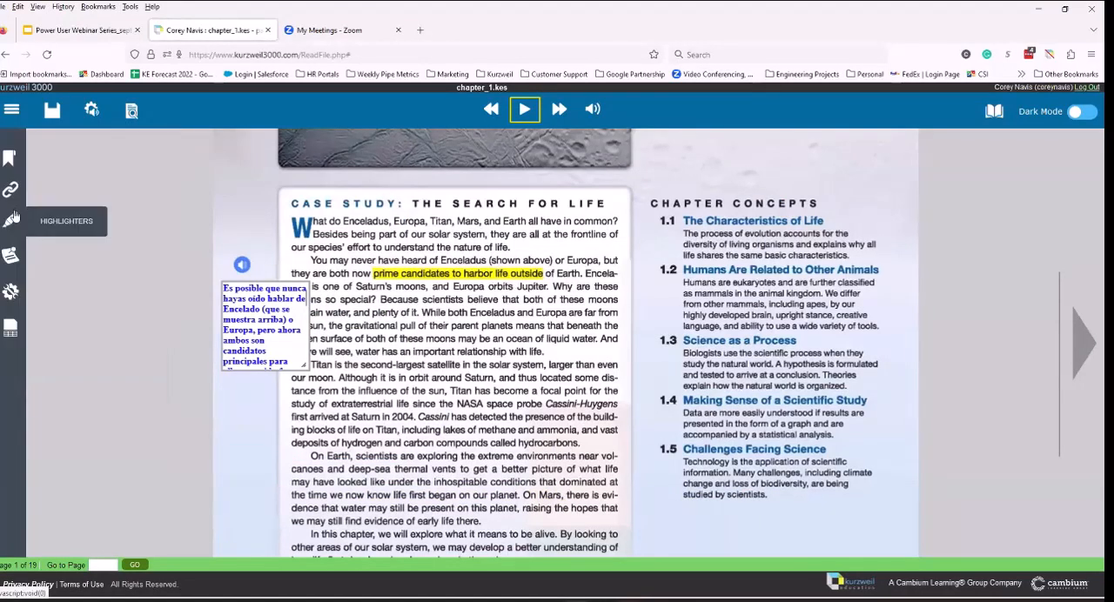
pyautogui.click(10, 219)
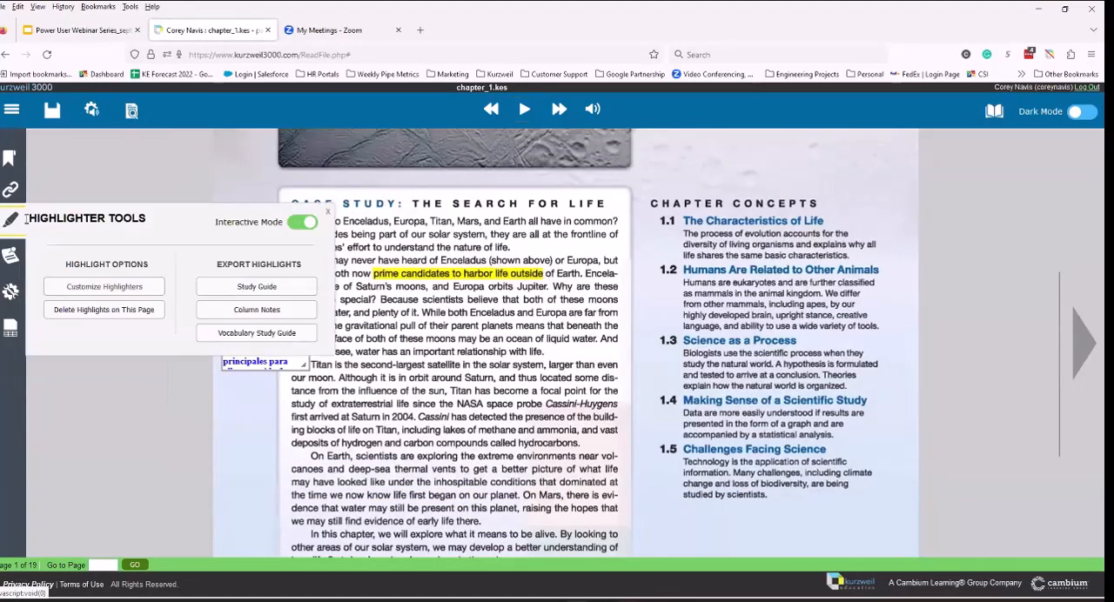
pyautogui.click(257, 287)
pyautogui.click(479, 384)
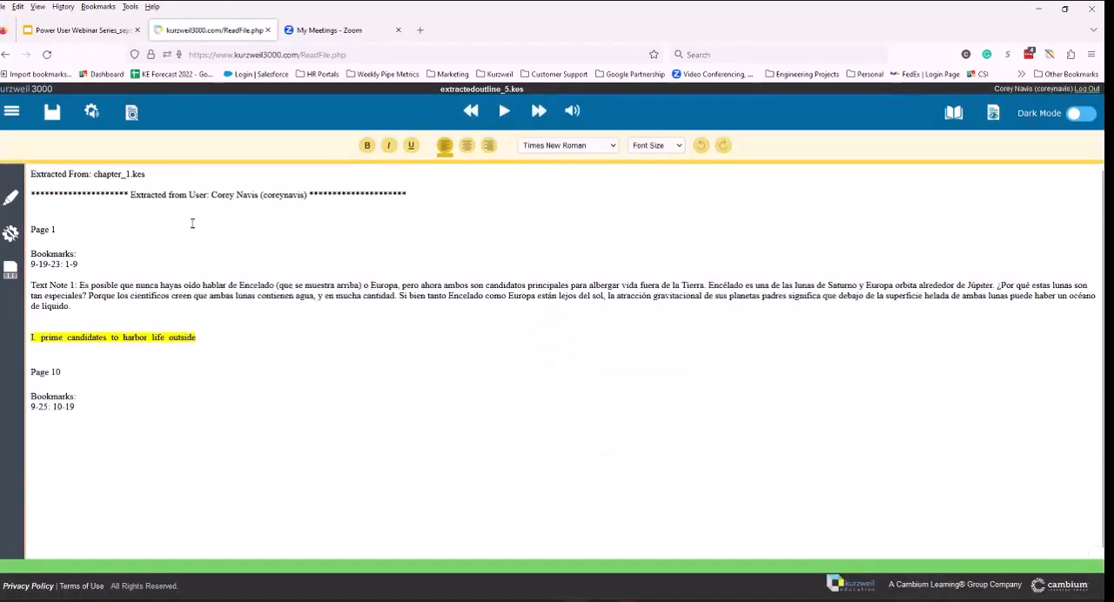
# Step: Examine the extracted outline's document options and its password settings for opening the file, without setting a password
pyautogui.click(14, 112)
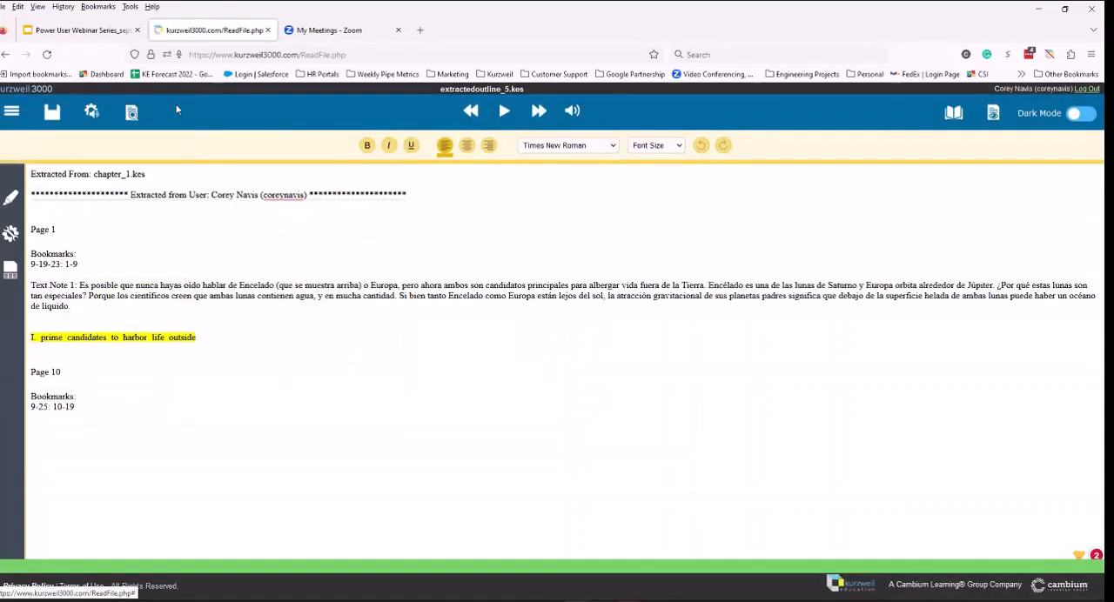
pyautogui.click(131, 114)
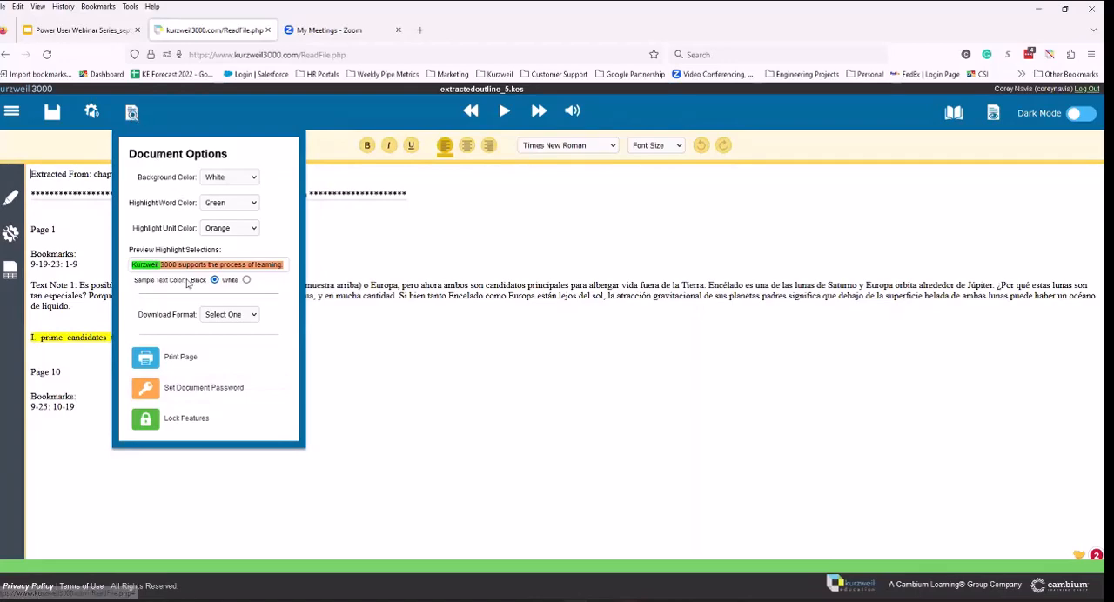
pyautogui.click(186, 386)
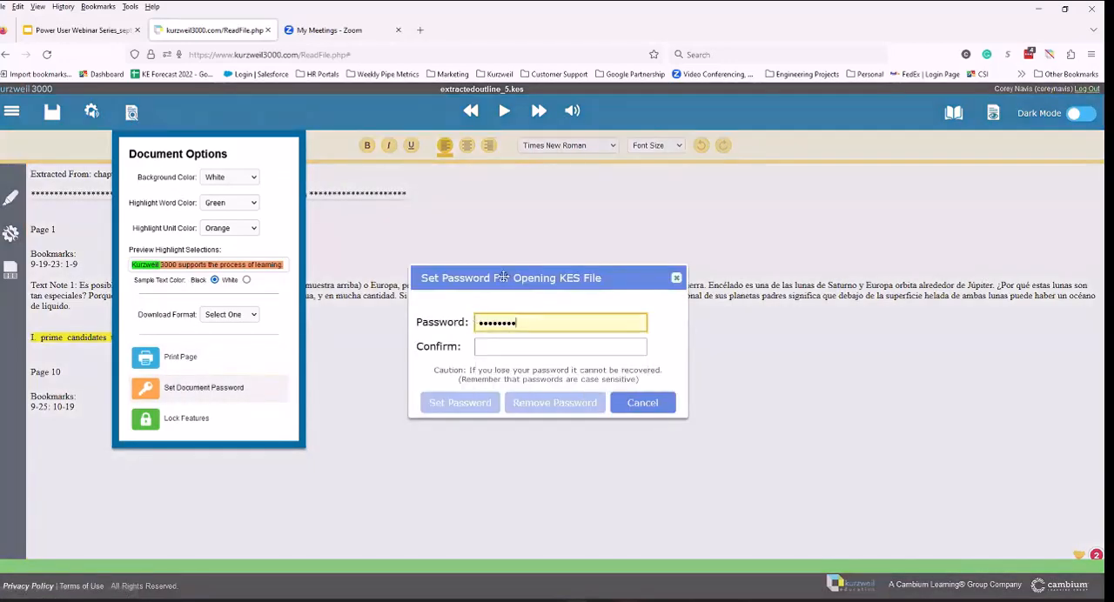
pyautogui.click(641, 403)
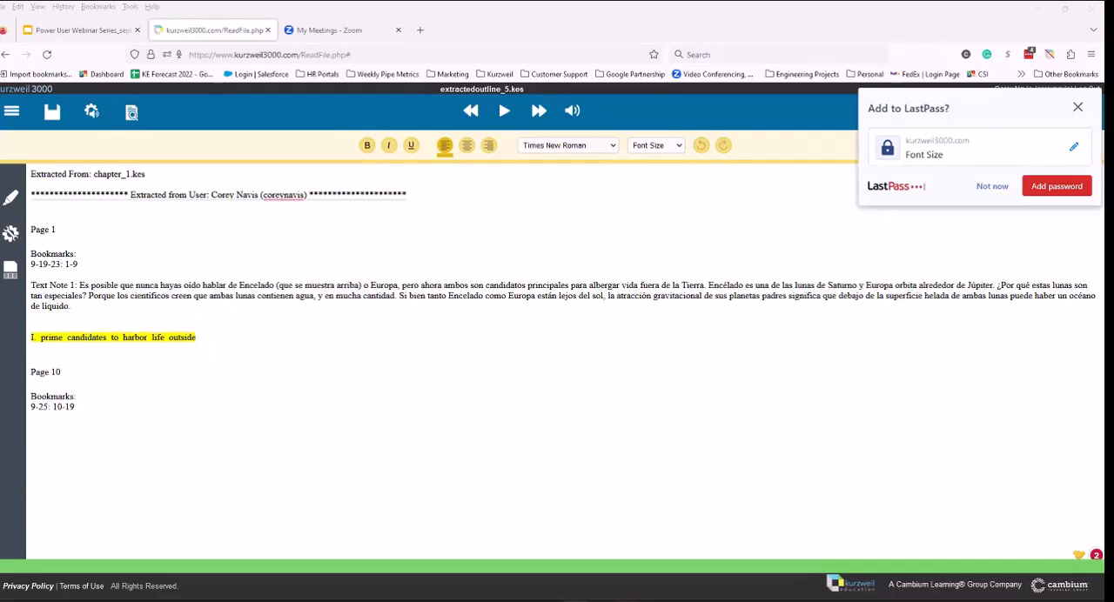
pyautogui.click(1077, 107)
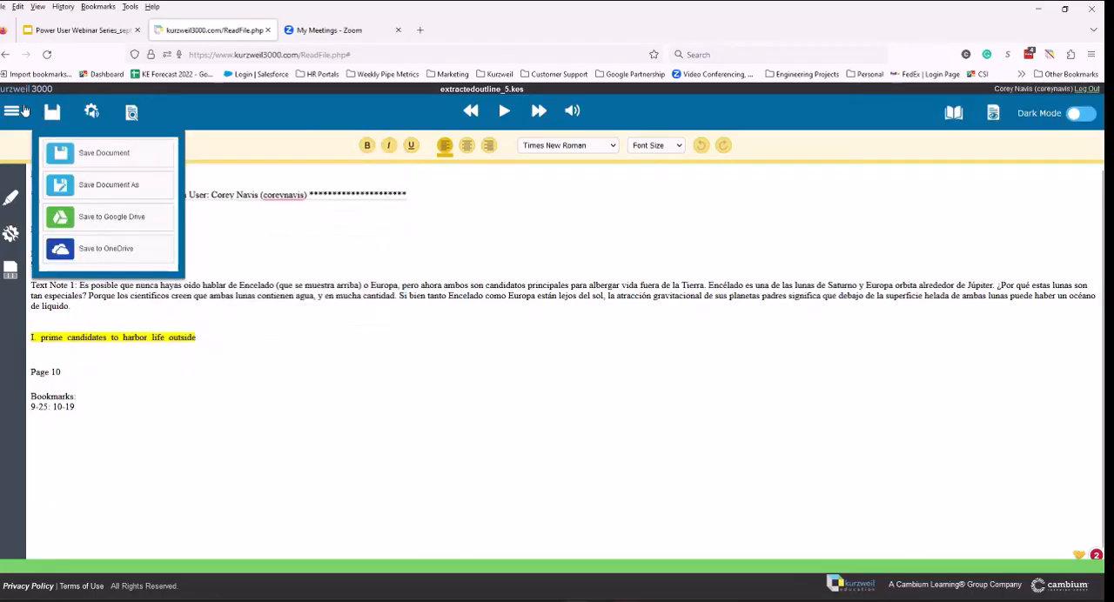
# Step: Return to the Universal Library and expand the private folder to list its subfolders and files
pyautogui.click(16, 110)
pyautogui.click(125, 178)
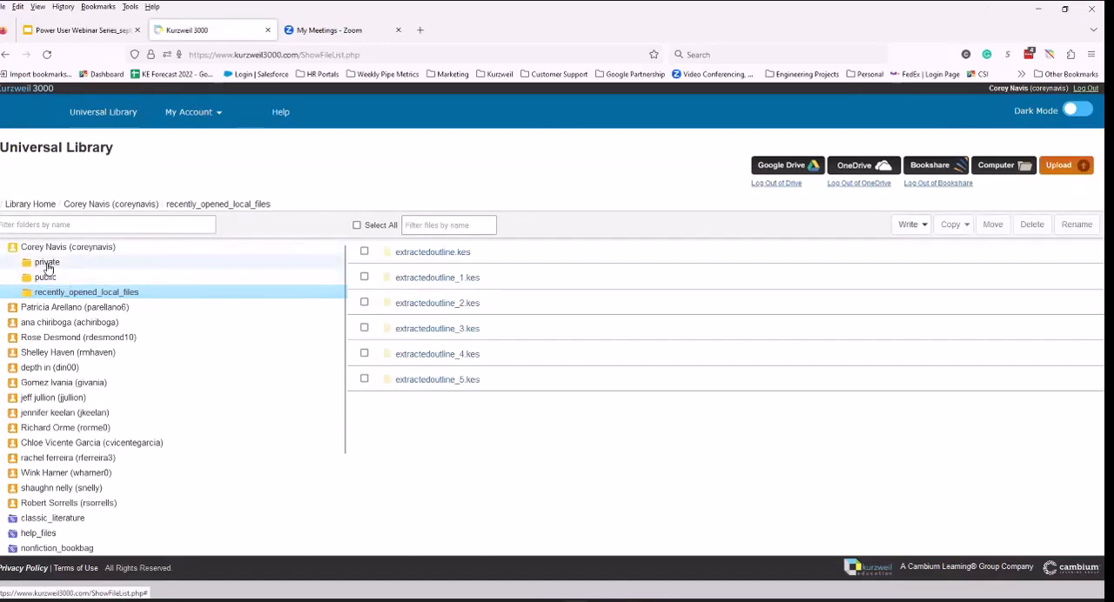
pyautogui.click(46, 264)
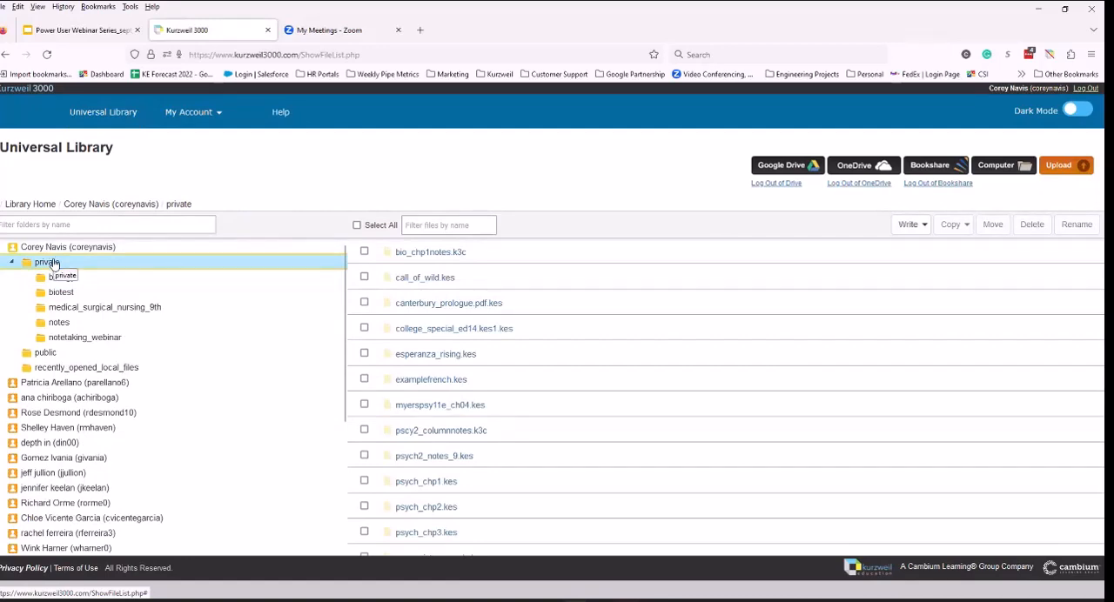
pyautogui.click(52, 263)
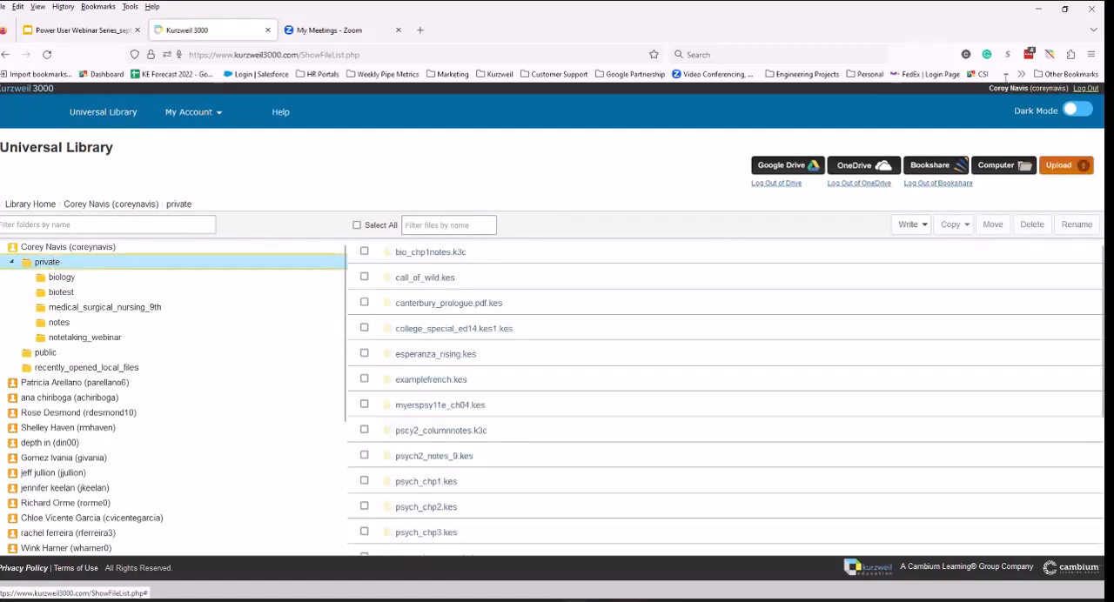
pyautogui.rightClick(99, 264)
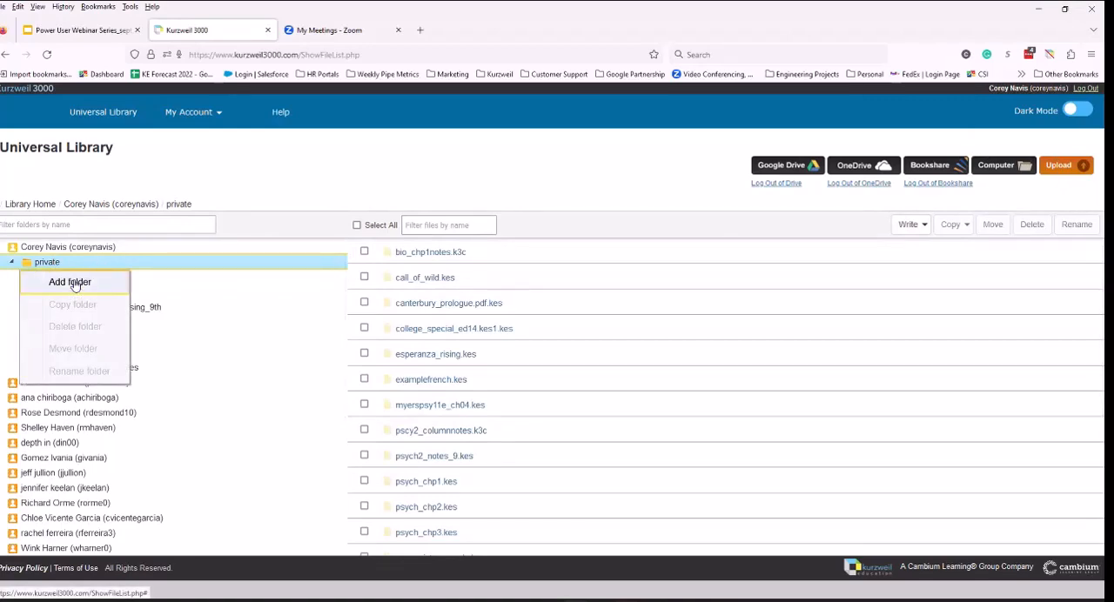
pyautogui.click(74, 282)
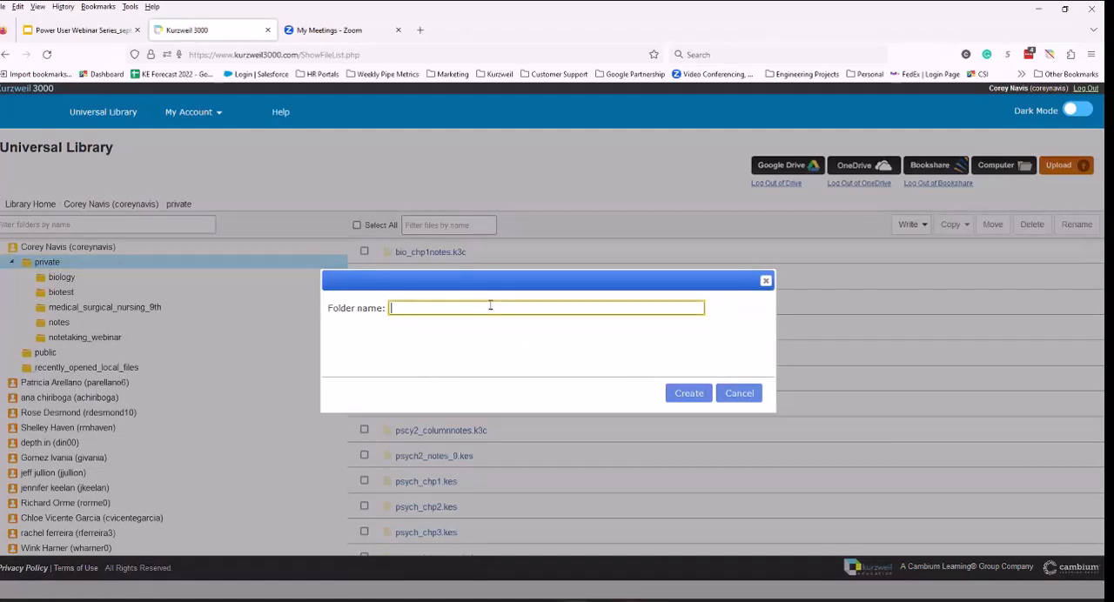
pyautogui.click(739, 393)
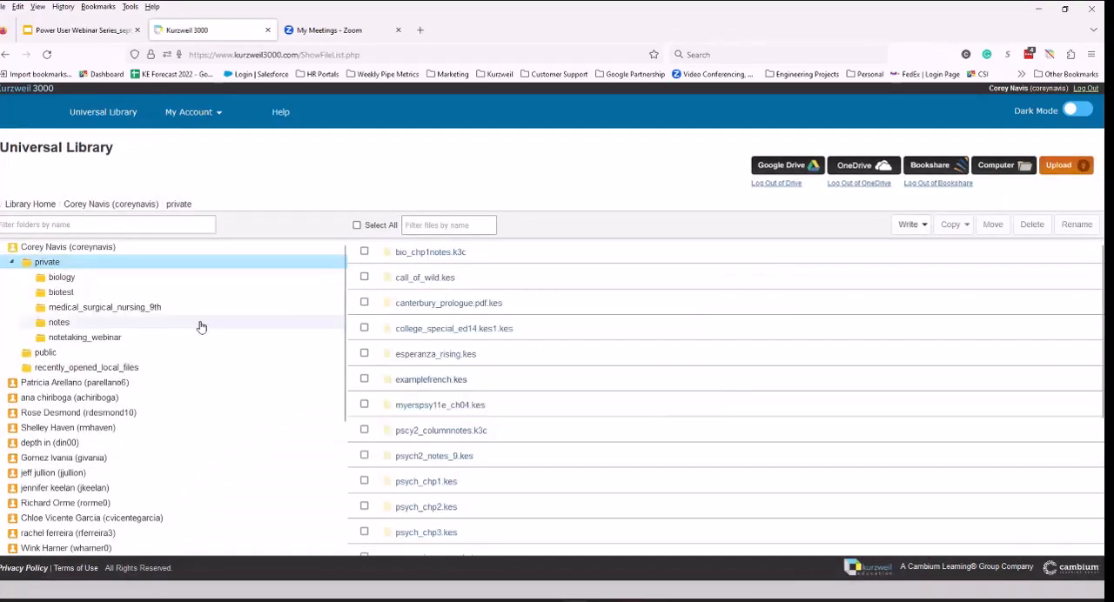
# Step: Examine the biology folder's management options and display the files in that folder
pyautogui.click(74, 282)
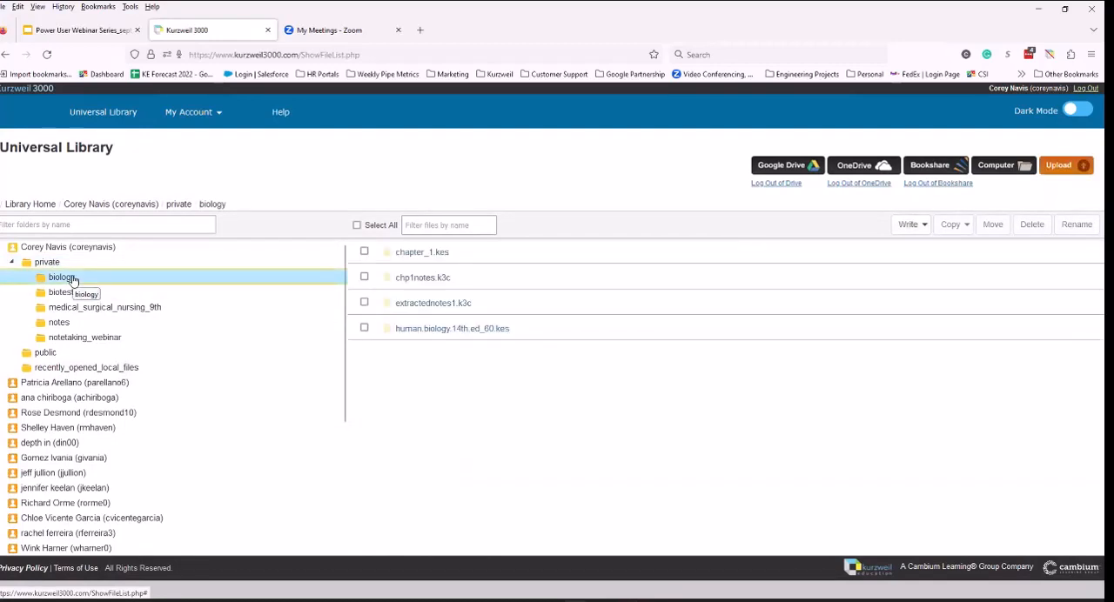
pyautogui.rightClick(74, 281)
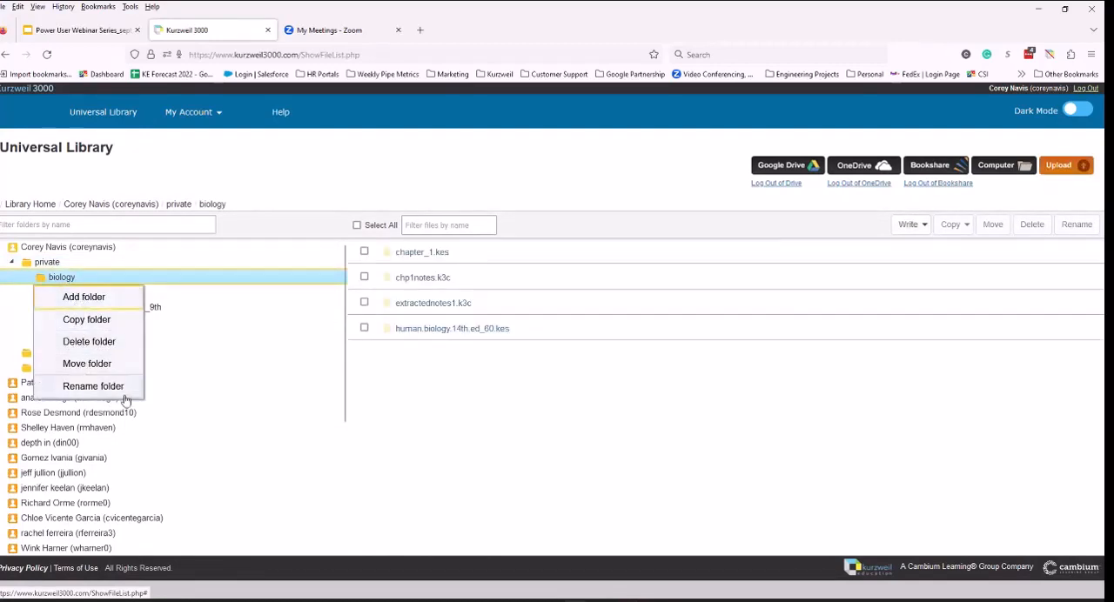
pyautogui.click(261, 309)
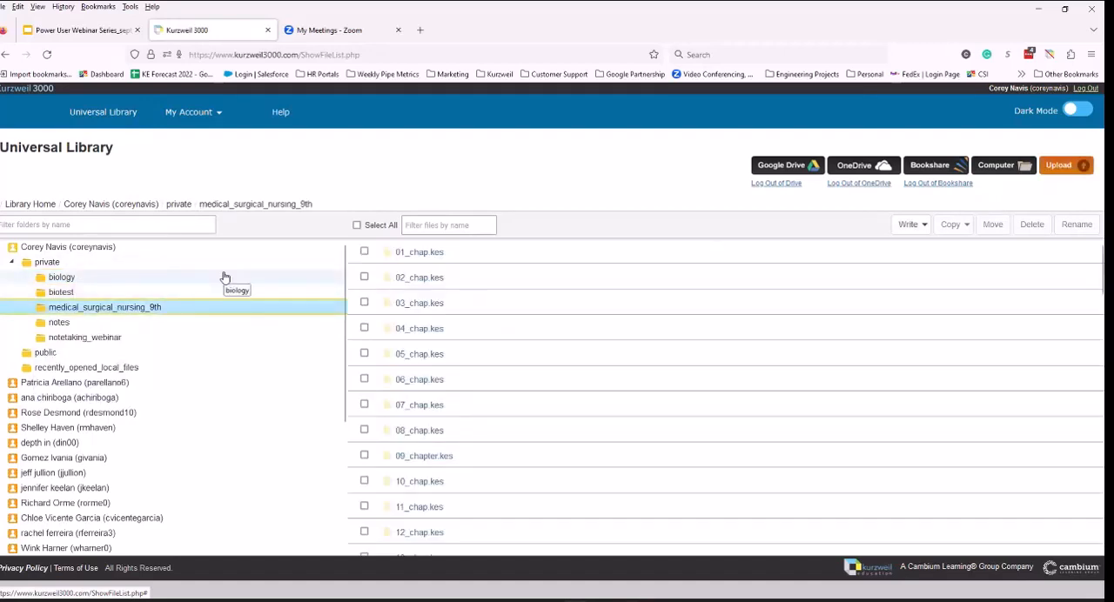
pyautogui.click(223, 277)
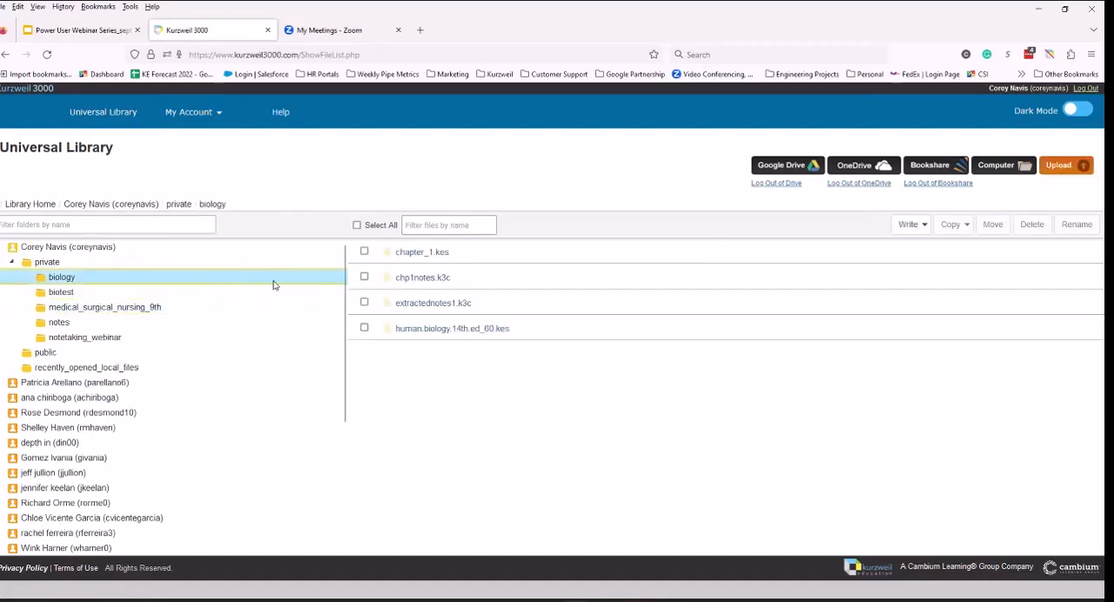